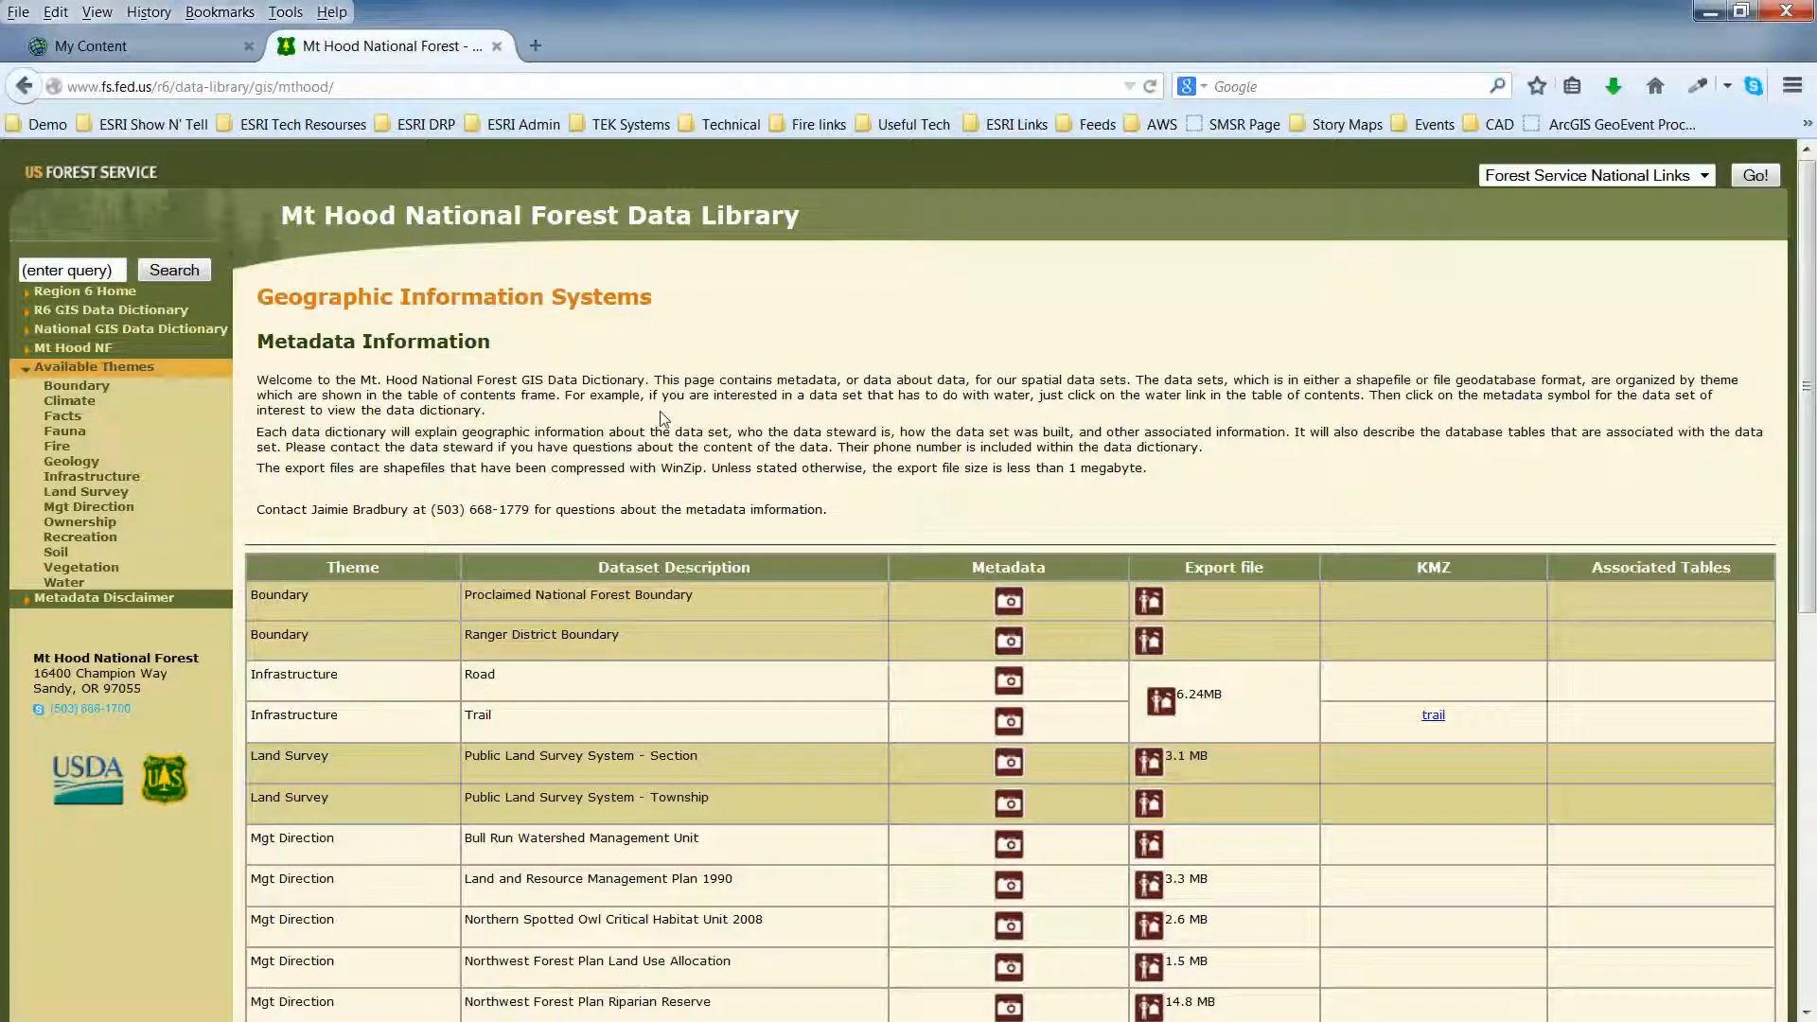
Review the Mt Hood dataset table and check the export download offered for Pine Marten/Pileated Woodpecker Retention Management Areas, without saving it.
{"action": "scroll", "coordinate": [664, 419], "scroll_direction": "down", "scroll_amount": 3}
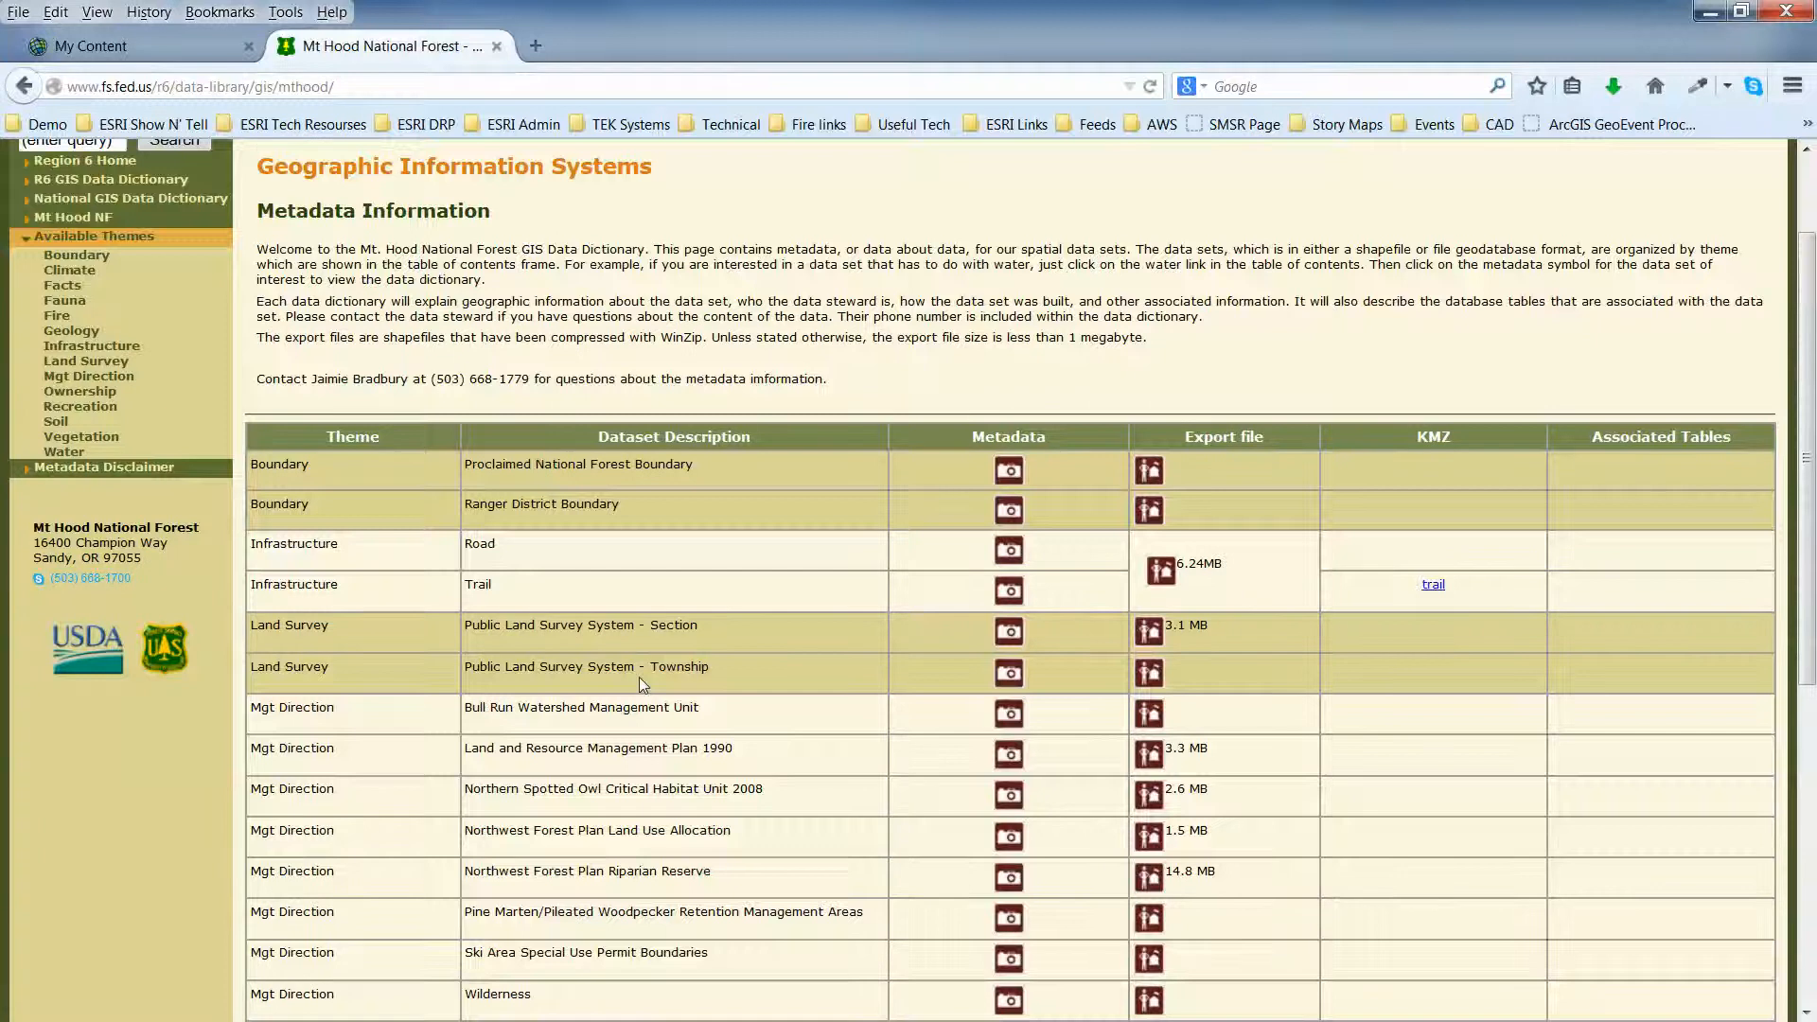
{"action": "scroll", "coordinate": [641, 672], "scroll_direction": "down", "scroll_amount": 3}
{"action": "scroll", "coordinate": [796, 720], "scroll_direction": "down", "scroll_amount": 3}
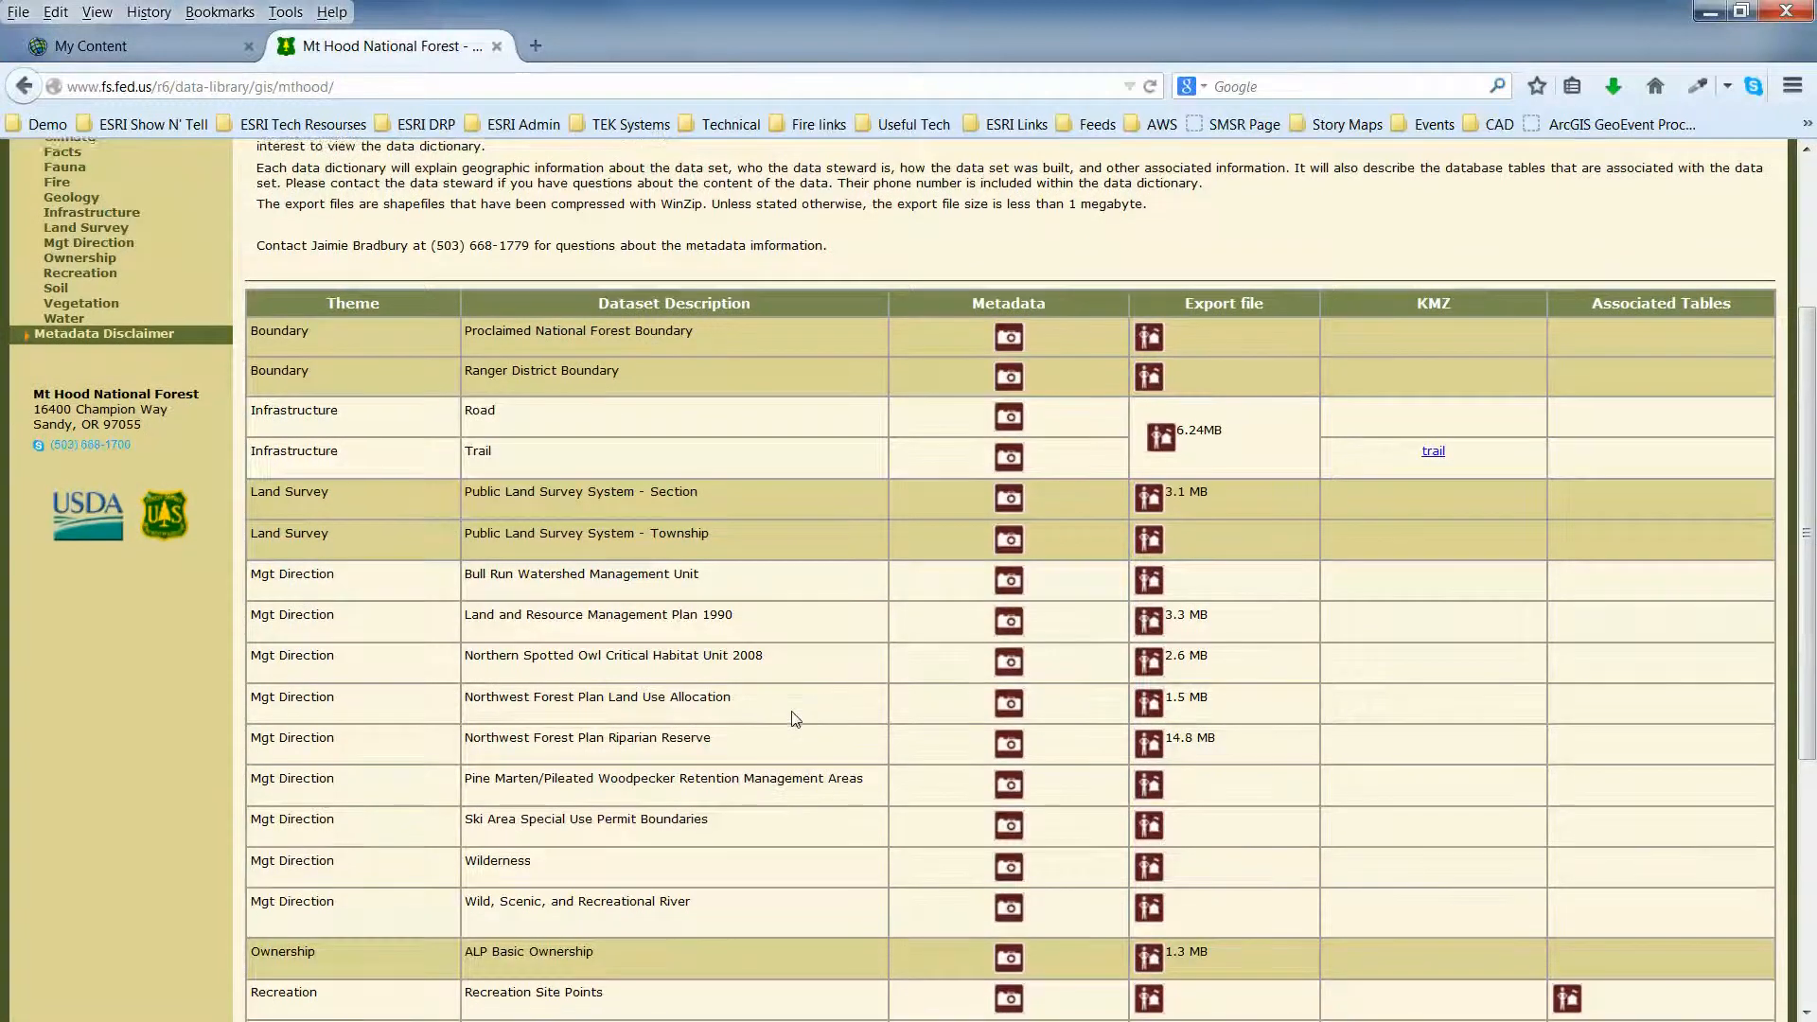
{"action": "scroll", "coordinate": [795, 720], "scroll_direction": "down", "scroll_amount": 3}
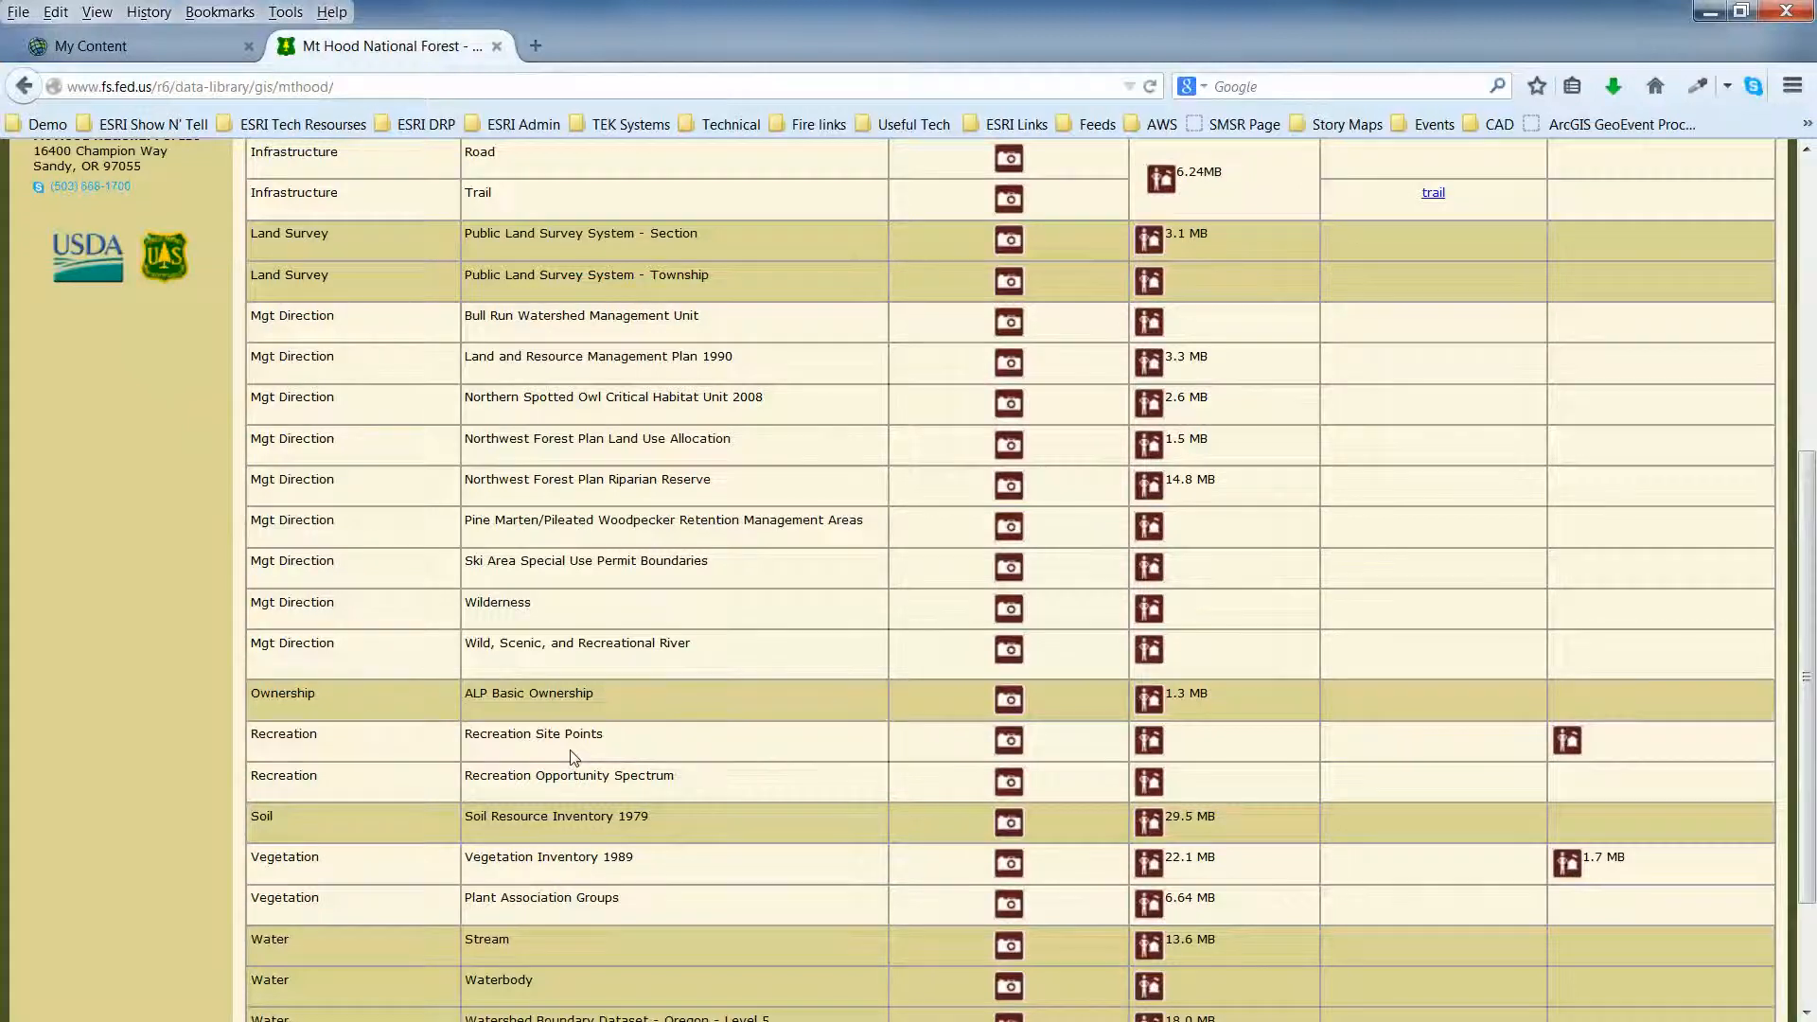
{"action": "scroll", "coordinate": [575, 757], "scroll_direction": "down", "scroll_amount": 3}
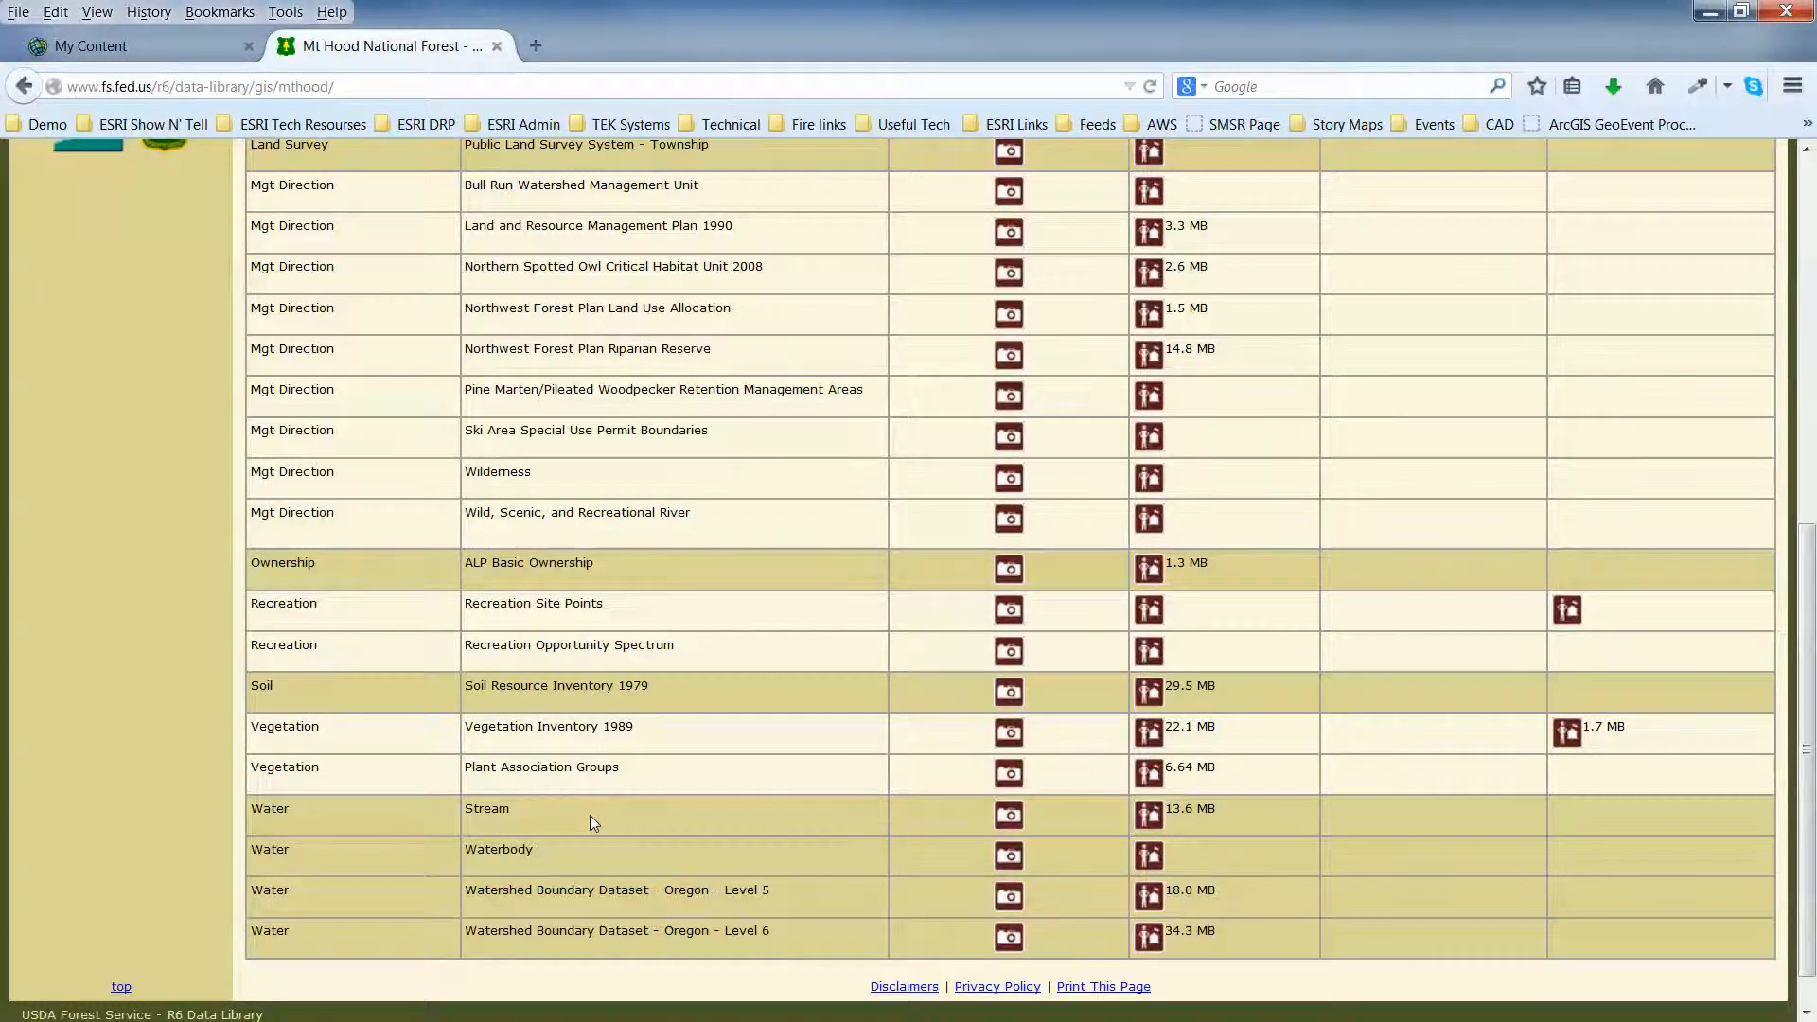
{"action": "scroll", "coordinate": [594, 822], "scroll_direction": "up", "scroll_amount": 3}
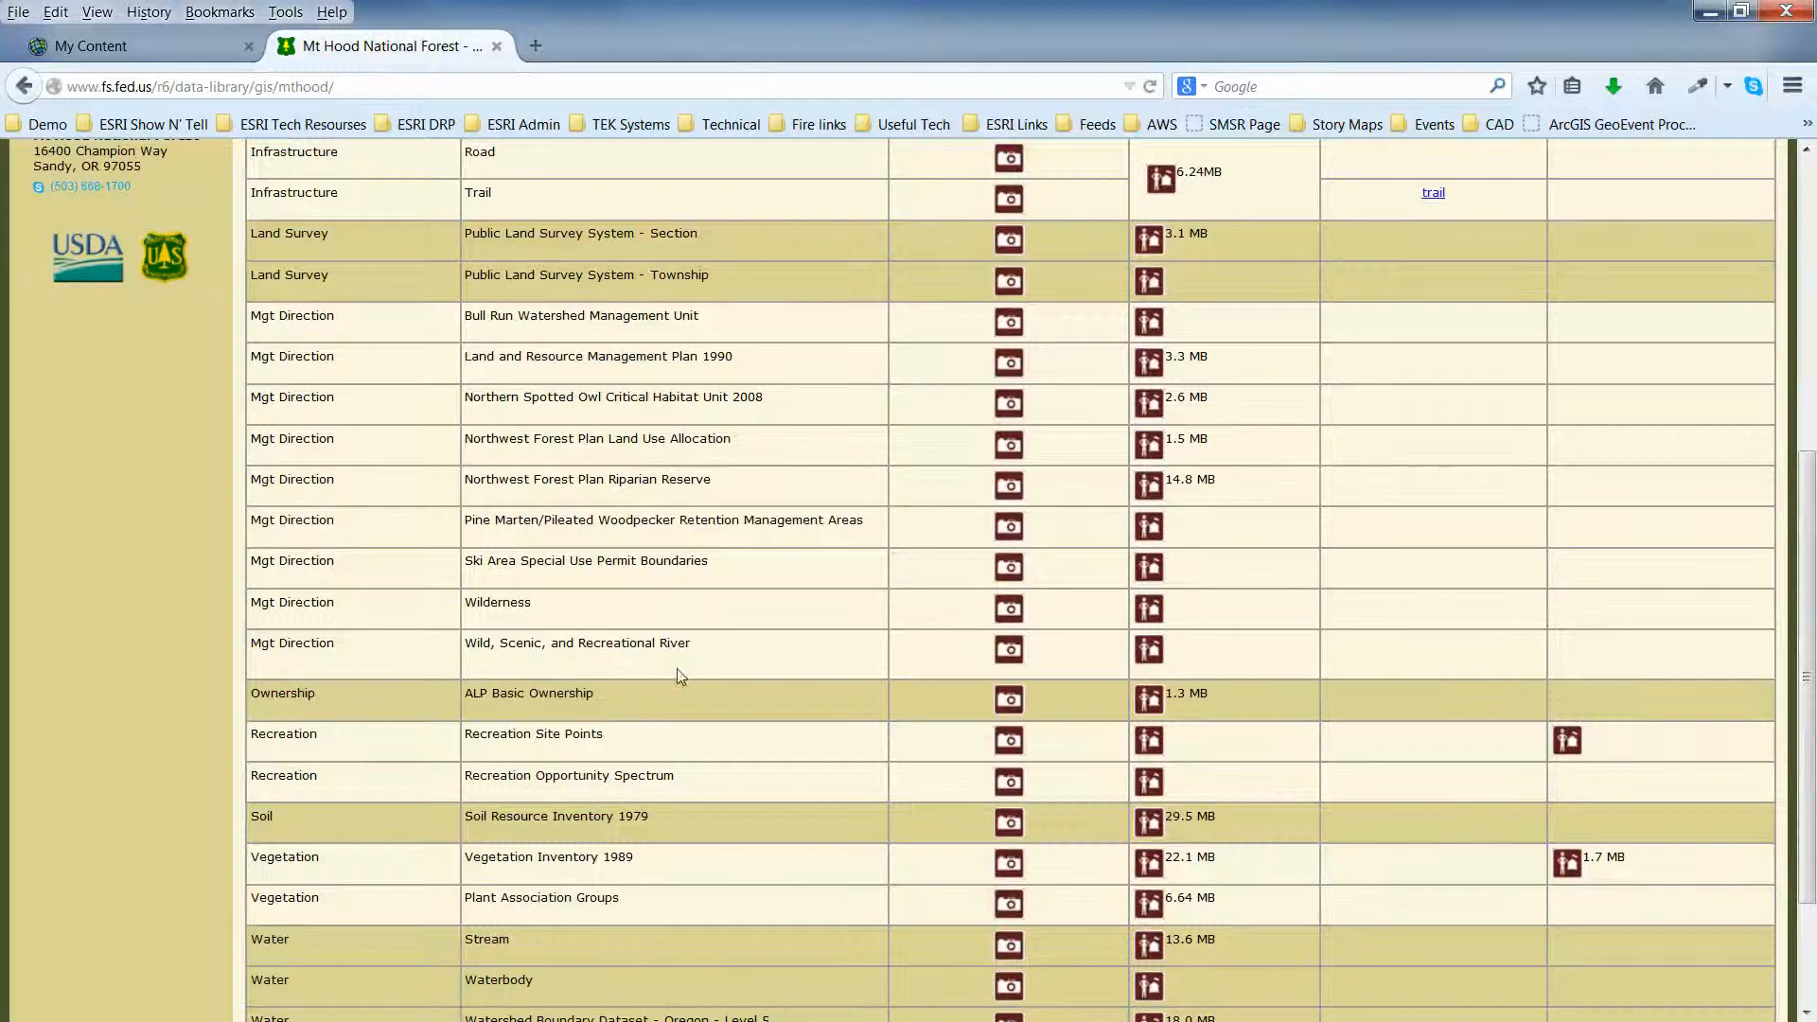
{"action": "scroll", "coordinate": [681, 666], "scroll_direction": "up", "scroll_amount": 3}
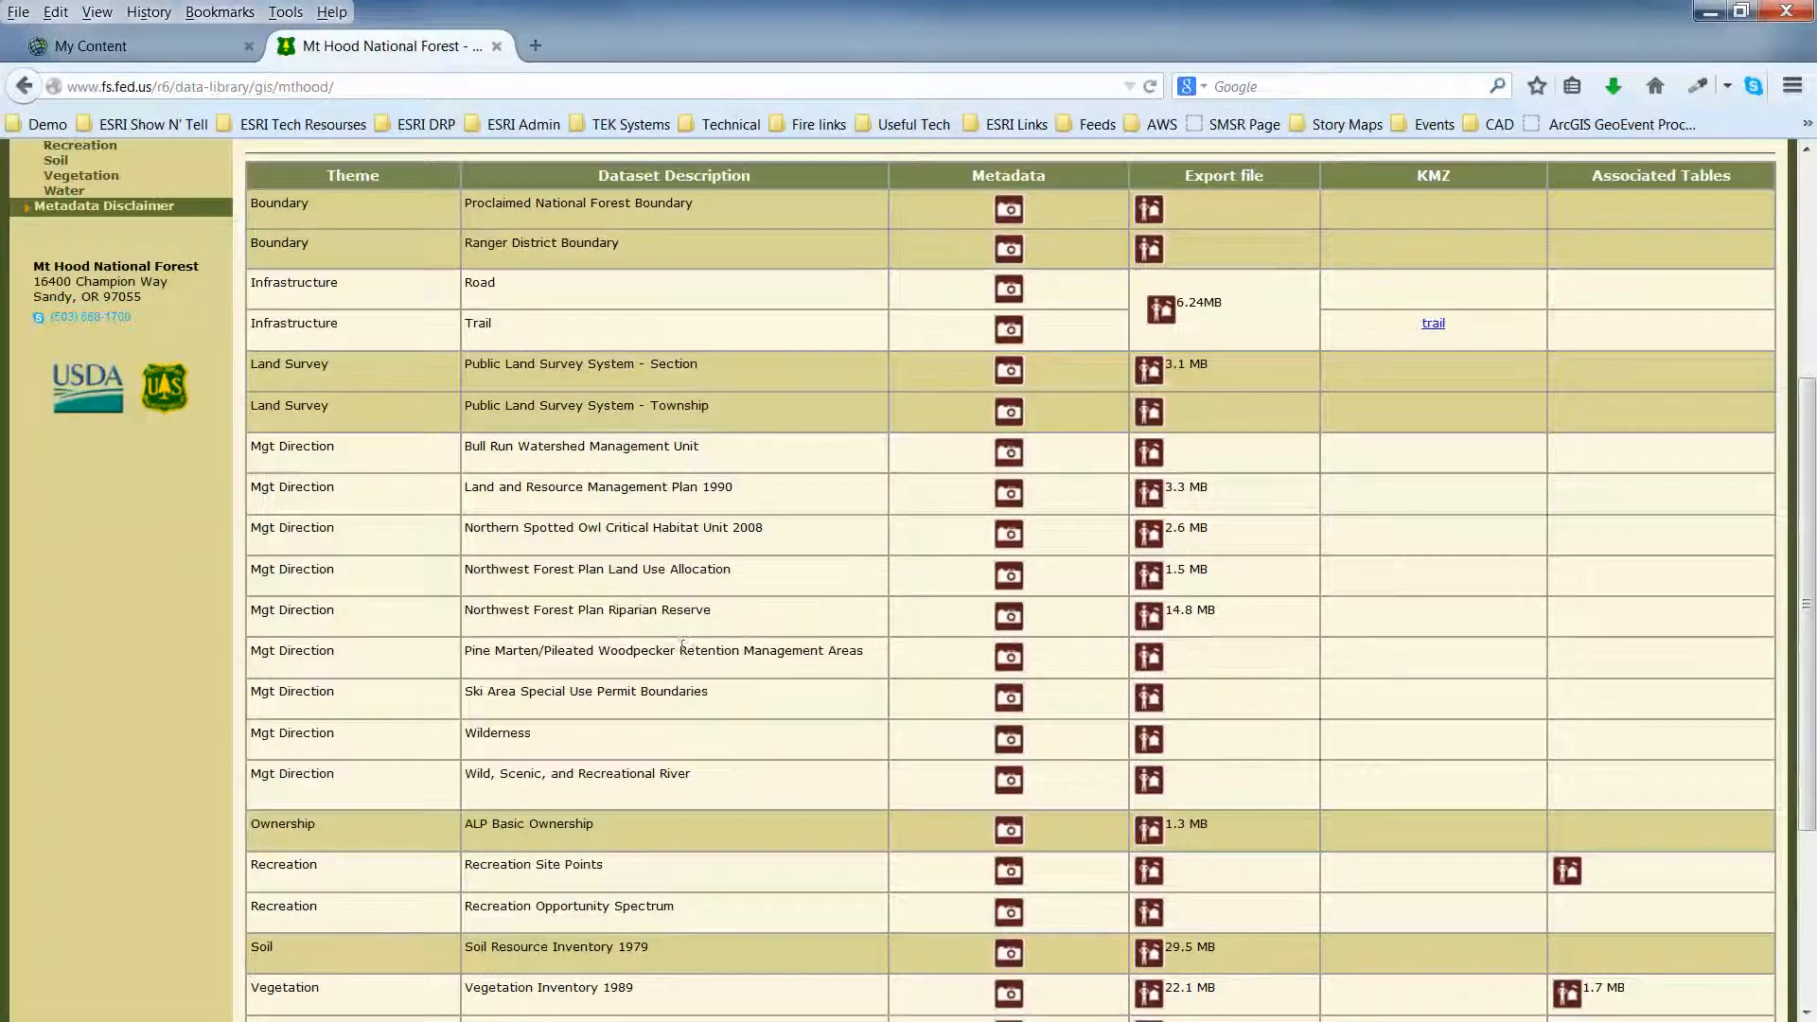
{"action": "left_click", "coordinate": [1151, 669]}
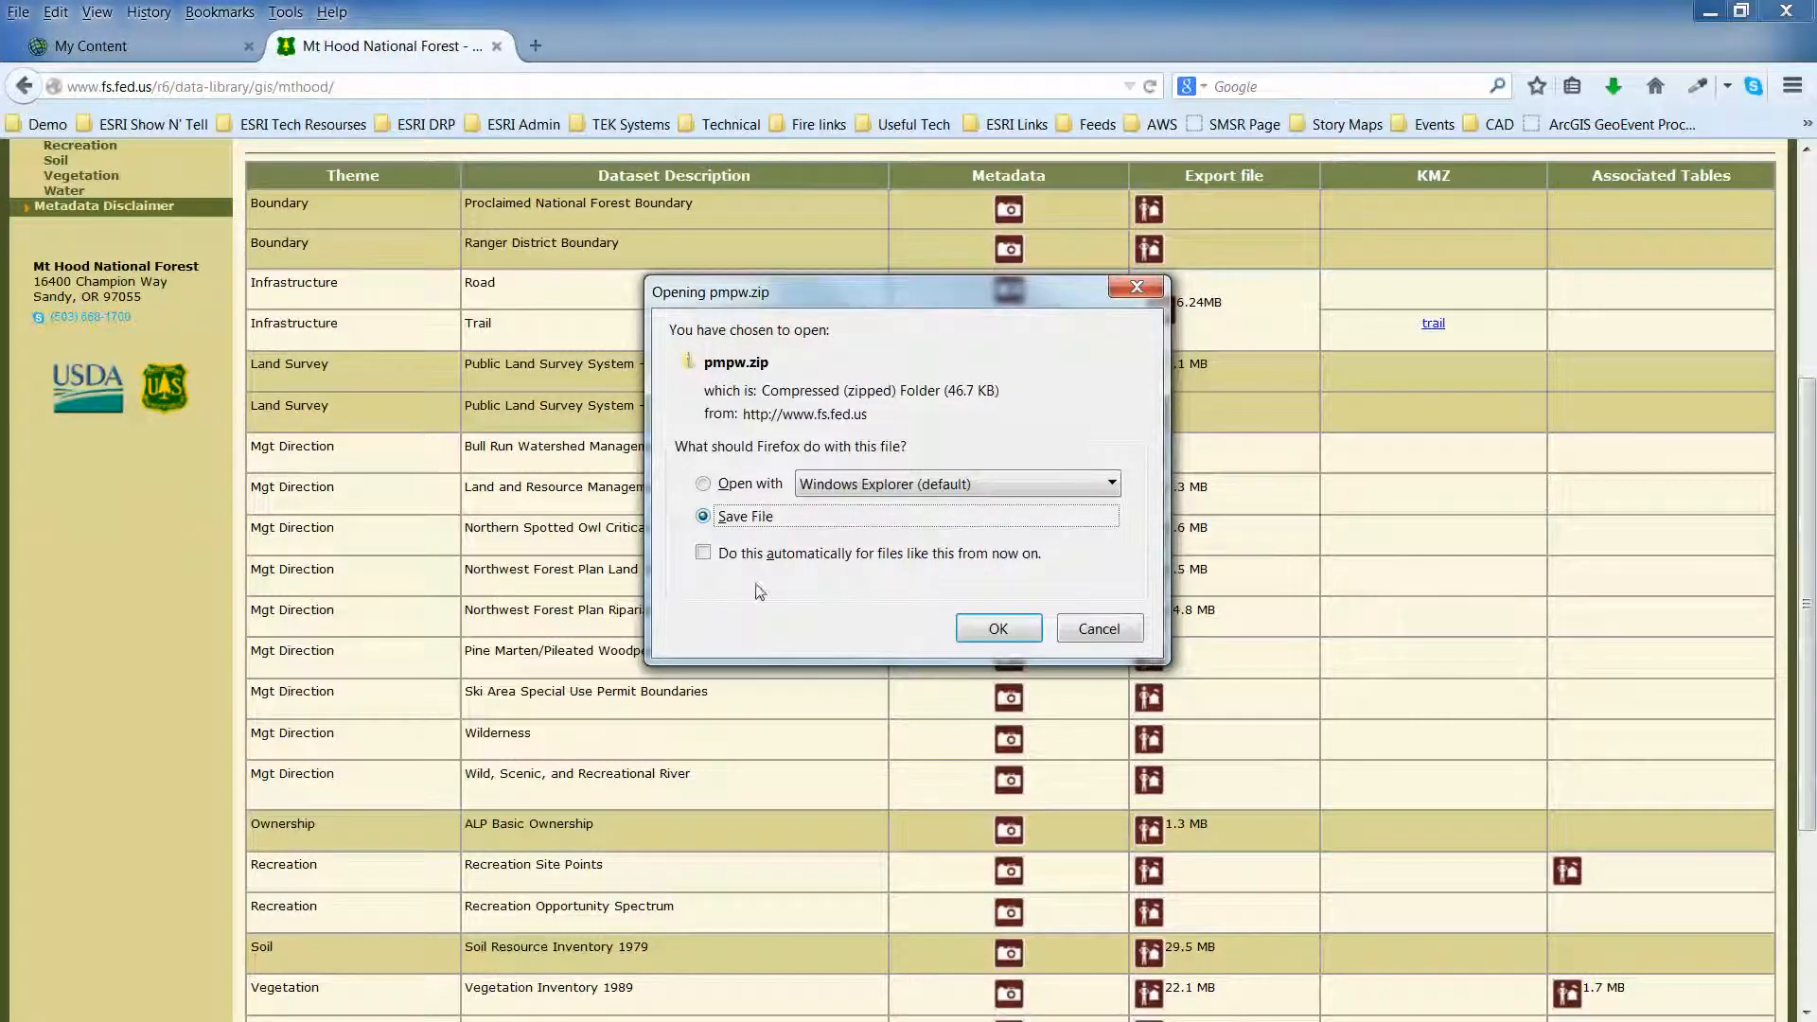
{"action": "left_click", "coordinate": [1099, 630]}
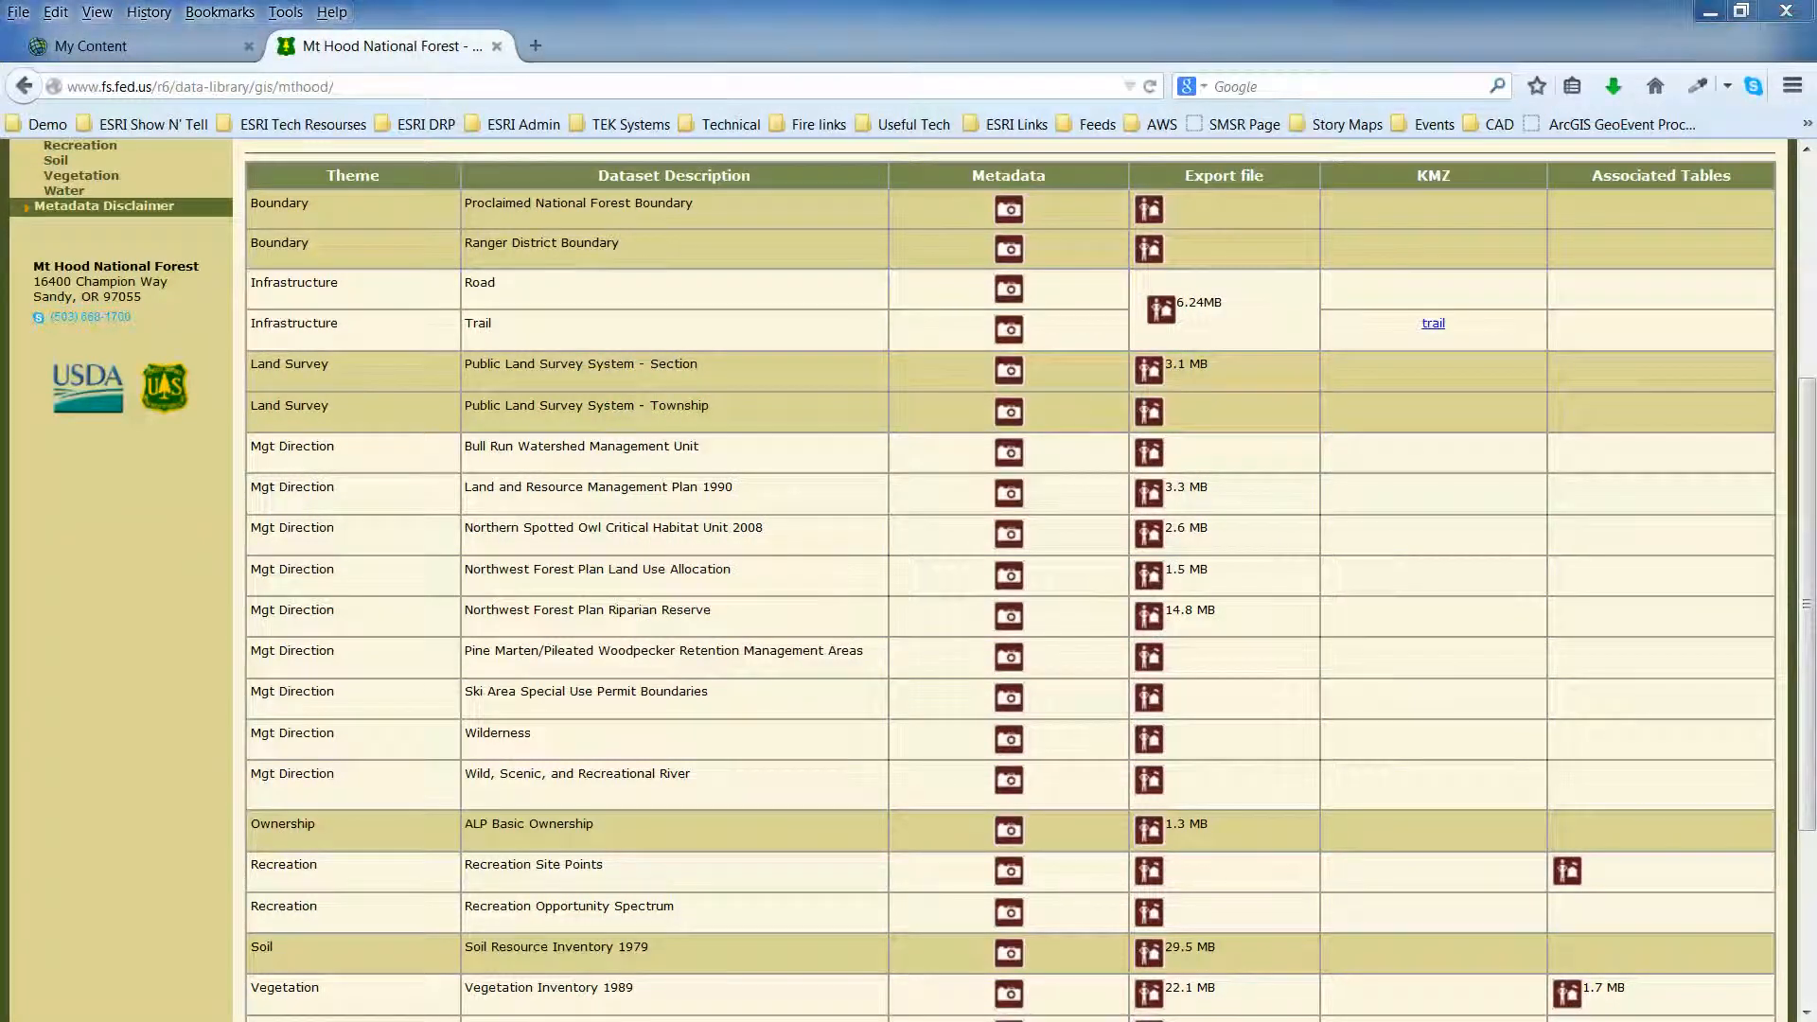
Switch to the Downloads folder window and check the stream.zip, rec_site_pt.zip and ranger_dist.zip files.
{"action": "key", "text": "alt+Tab"}
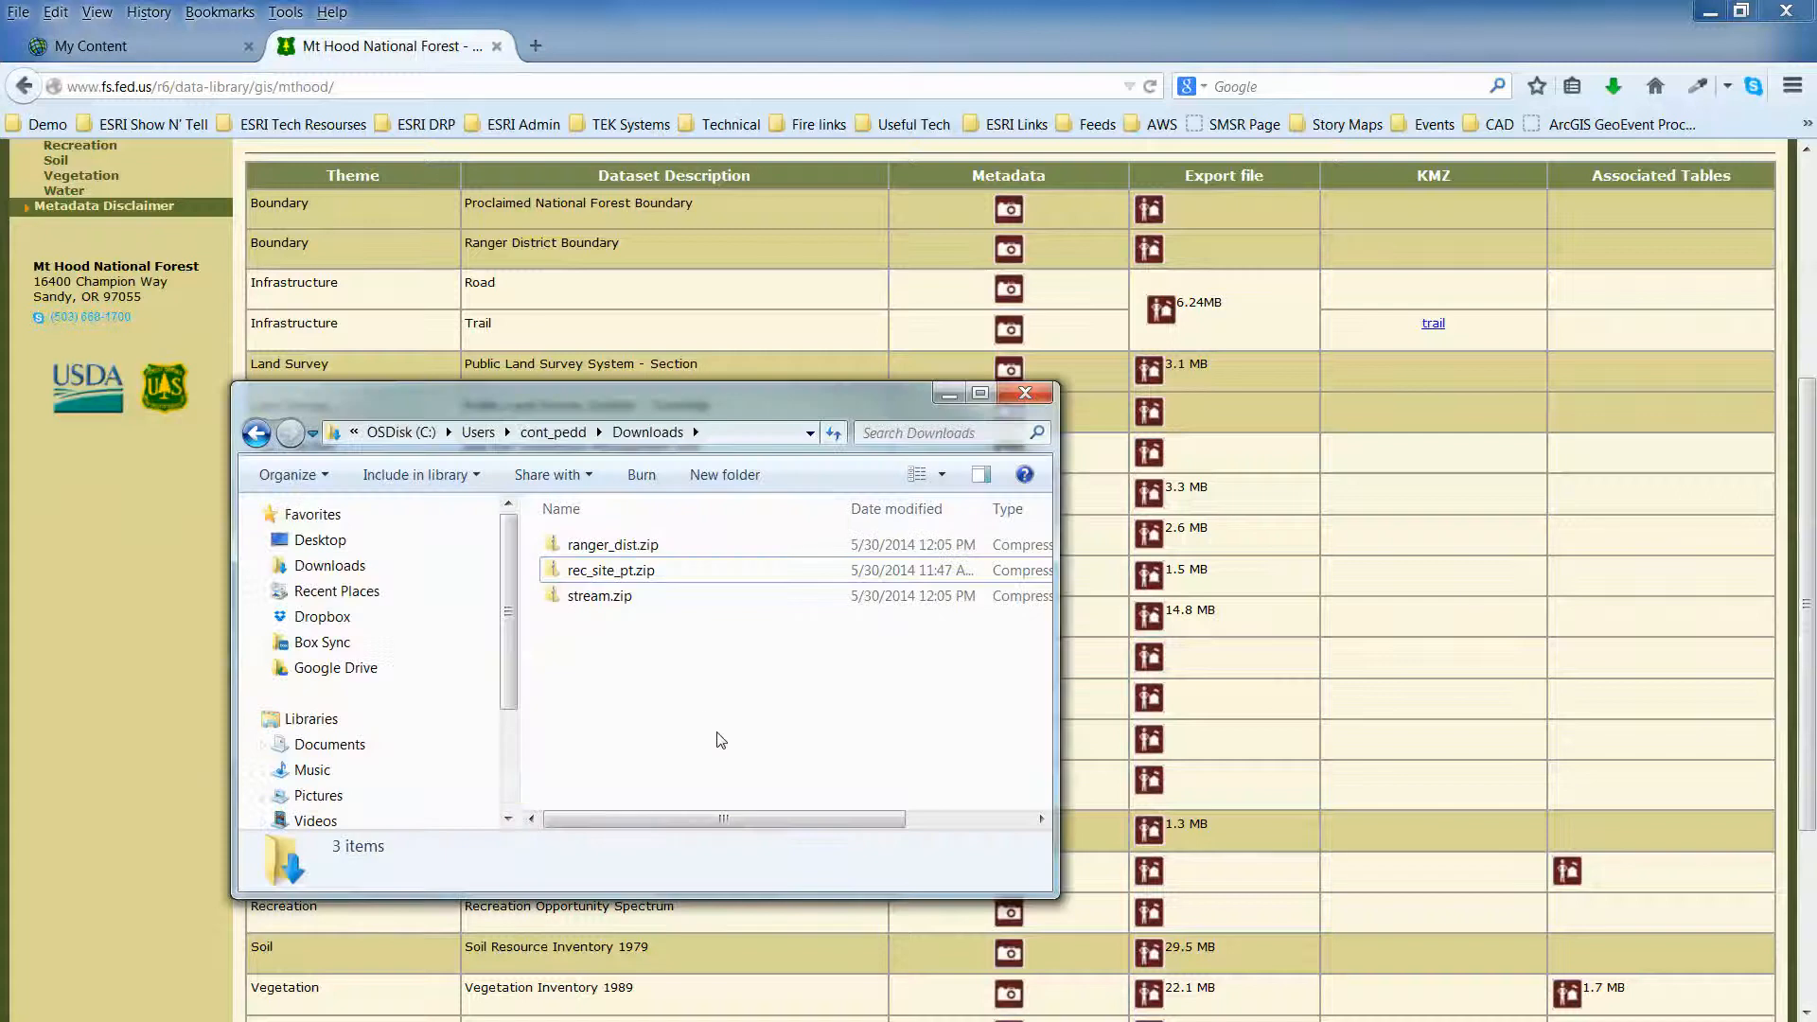
{"action": "left_click", "coordinate": [582, 598]}
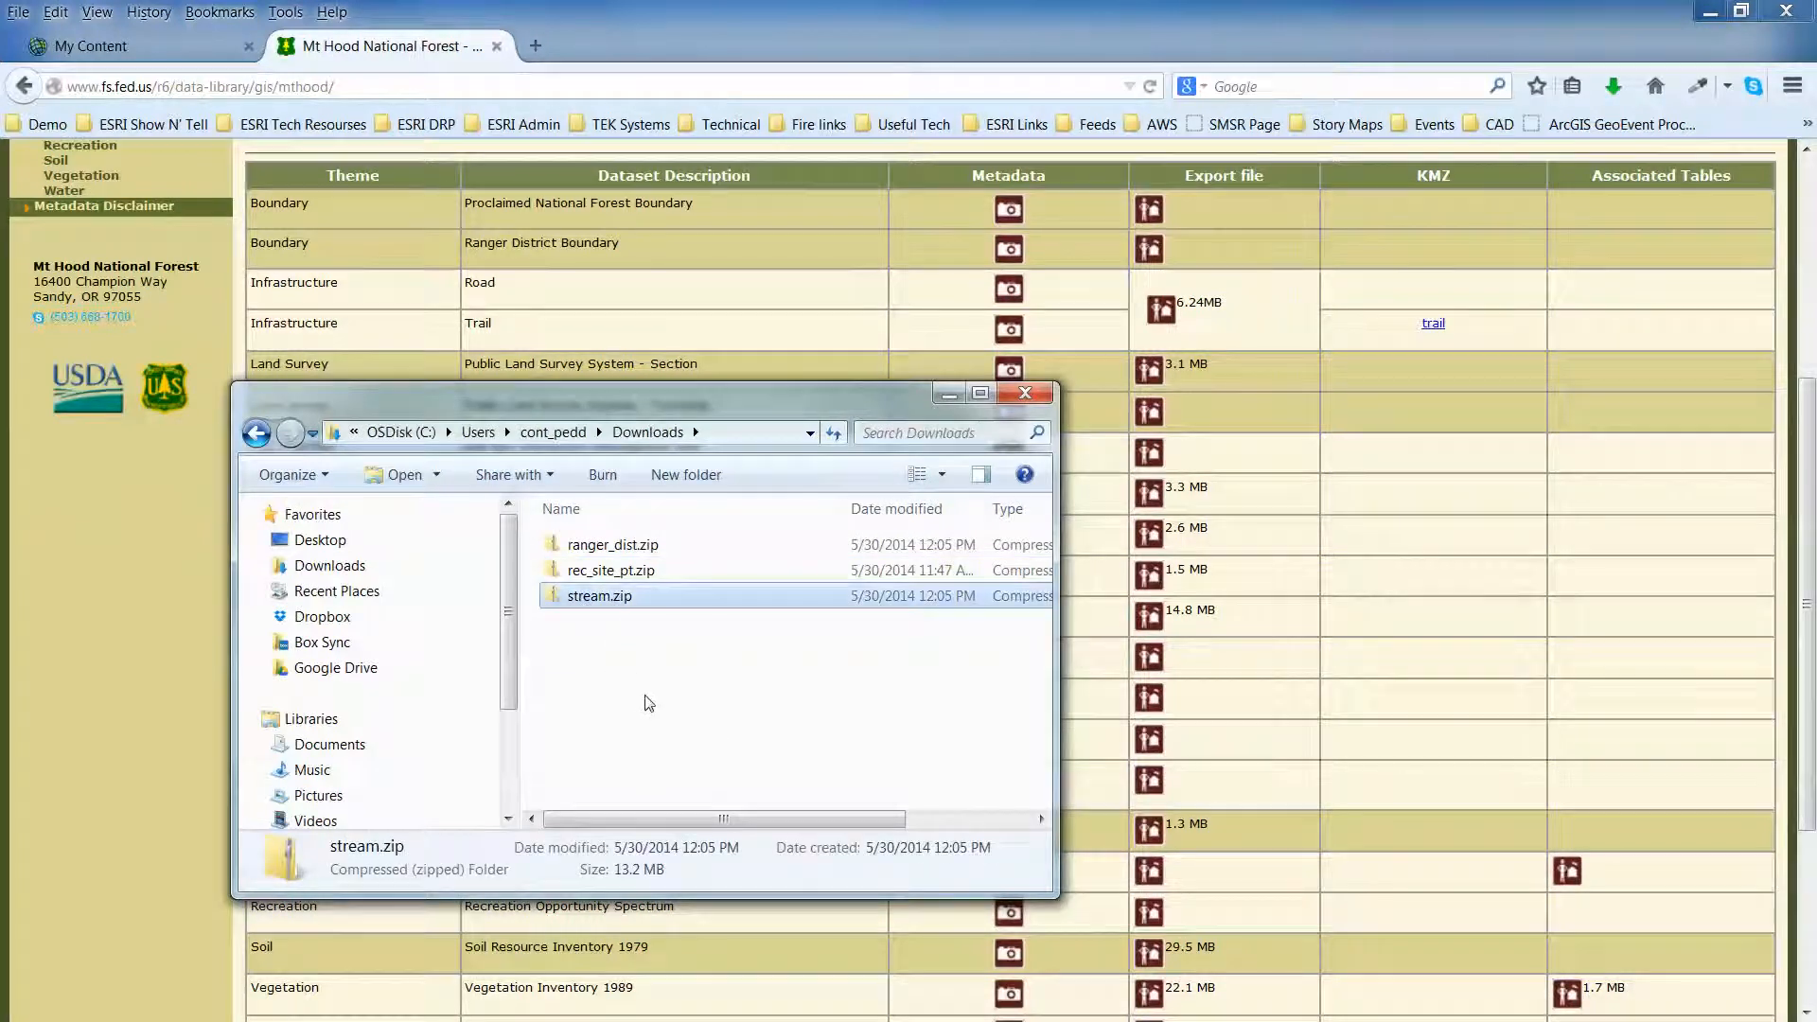
{"action": "left_click", "coordinate": [592, 571]}
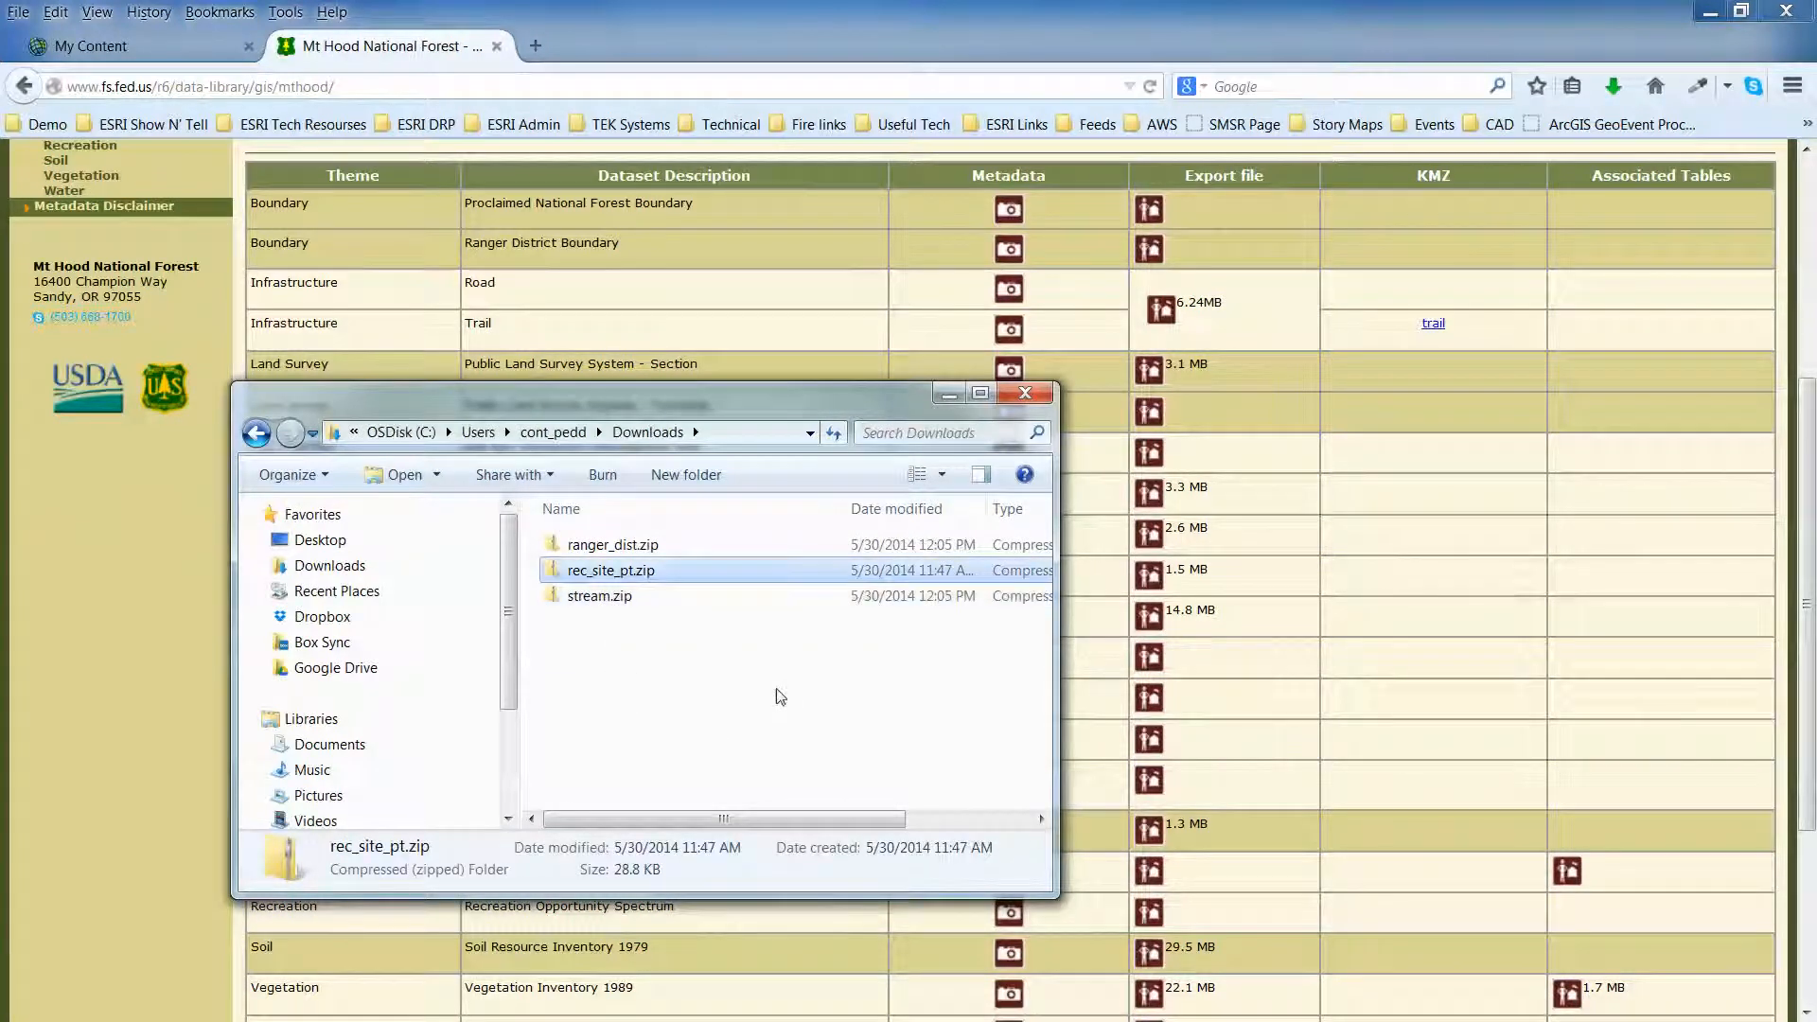
{"action": "left_click", "coordinate": [599, 548]}
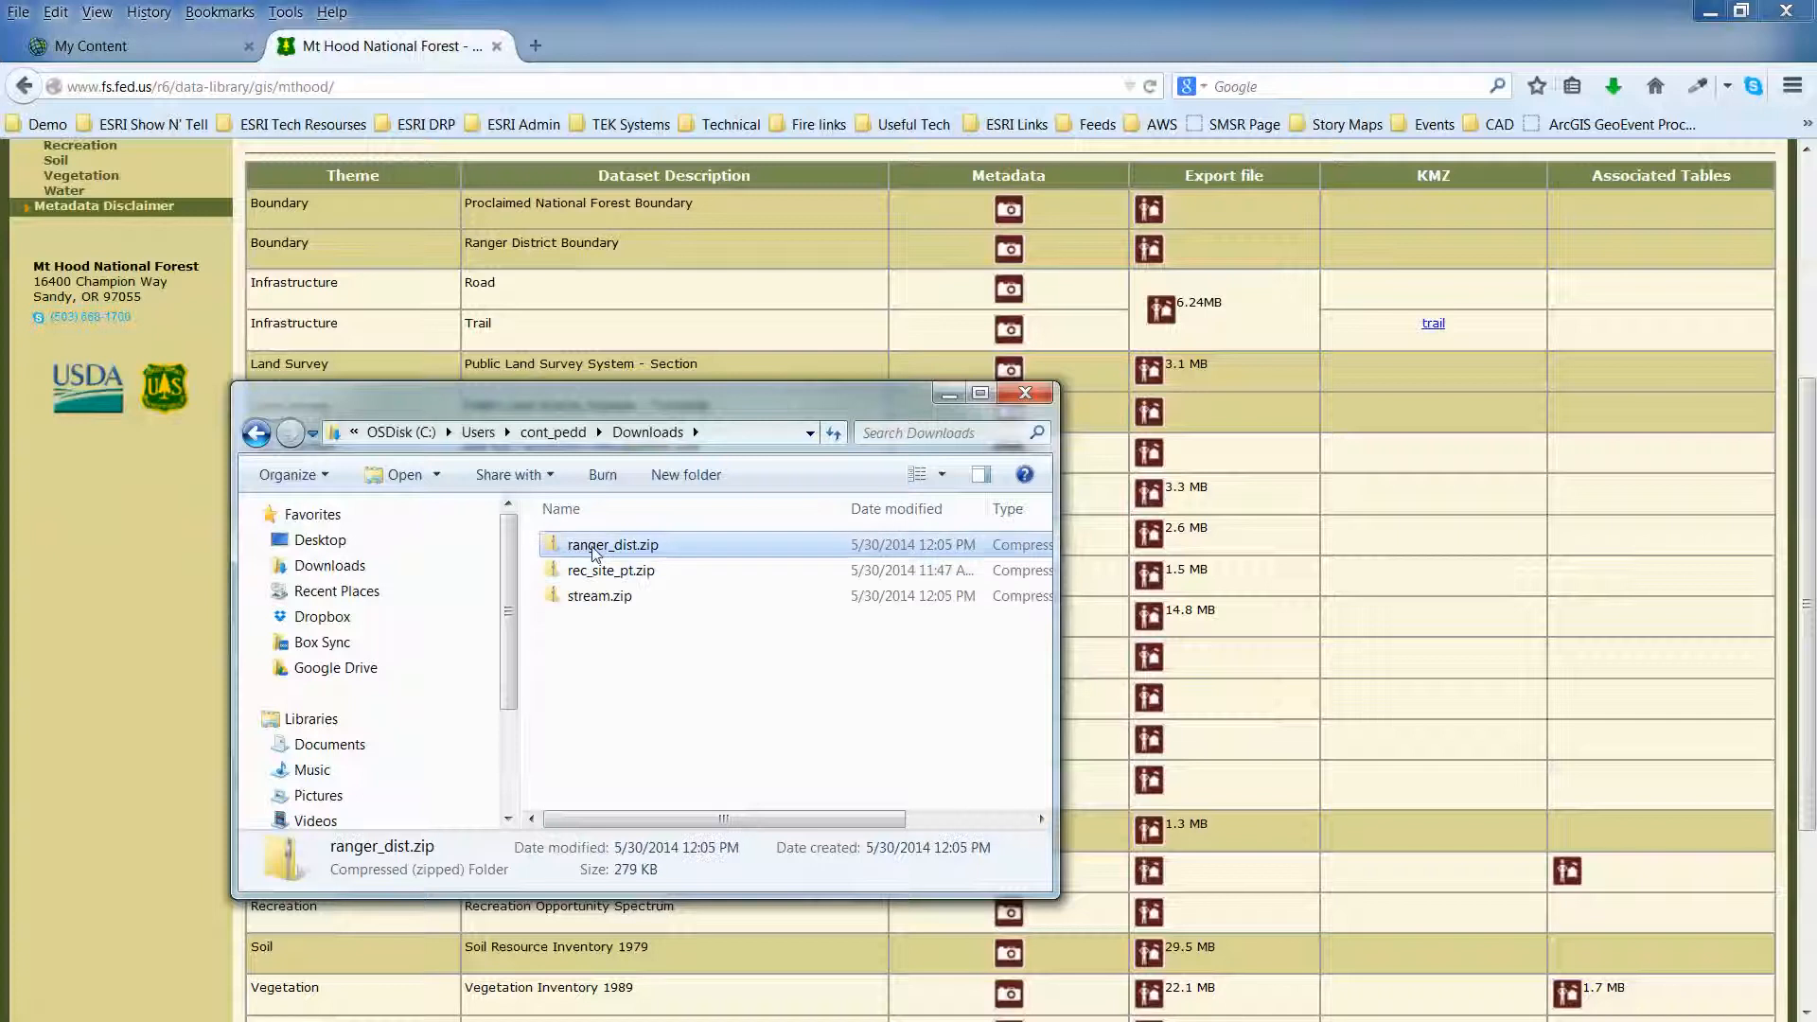
{"action": "left_click", "coordinate": [650, 634]}
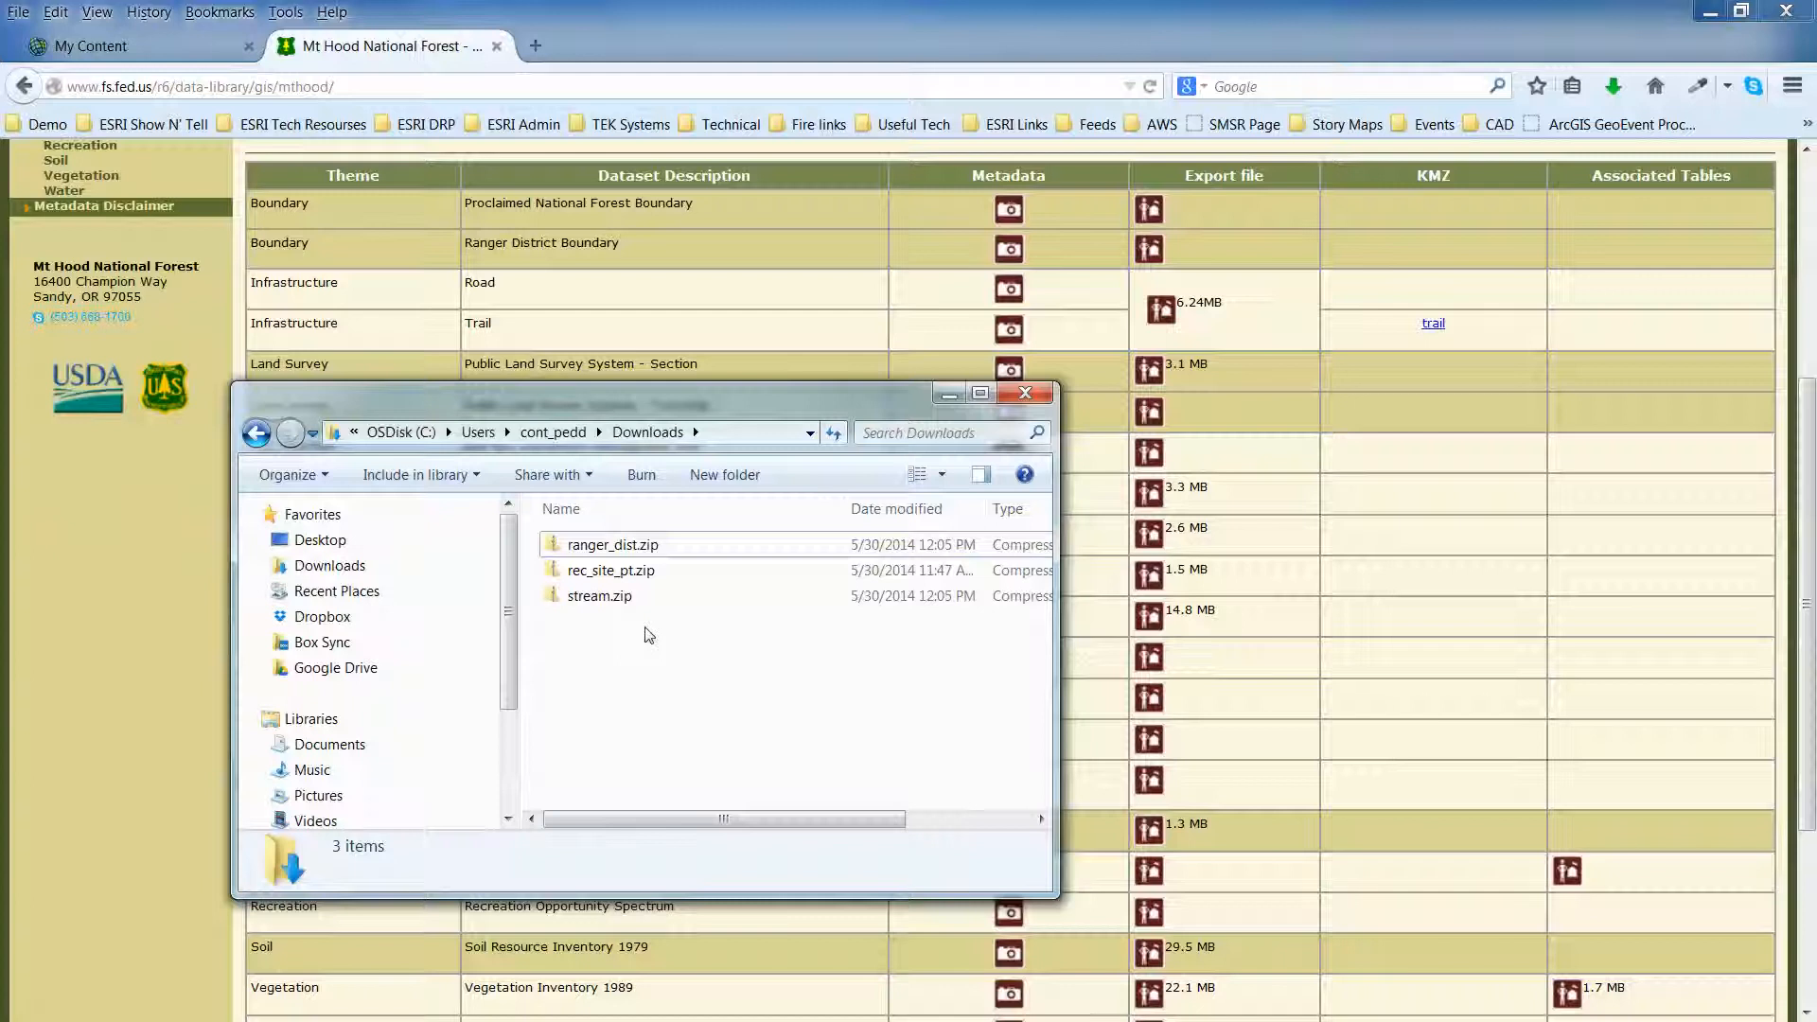
Switch to ArcGIS Online in the browser and view the Mountain Rescue Association home page.
{"action": "left_click", "coordinate": [160, 51]}
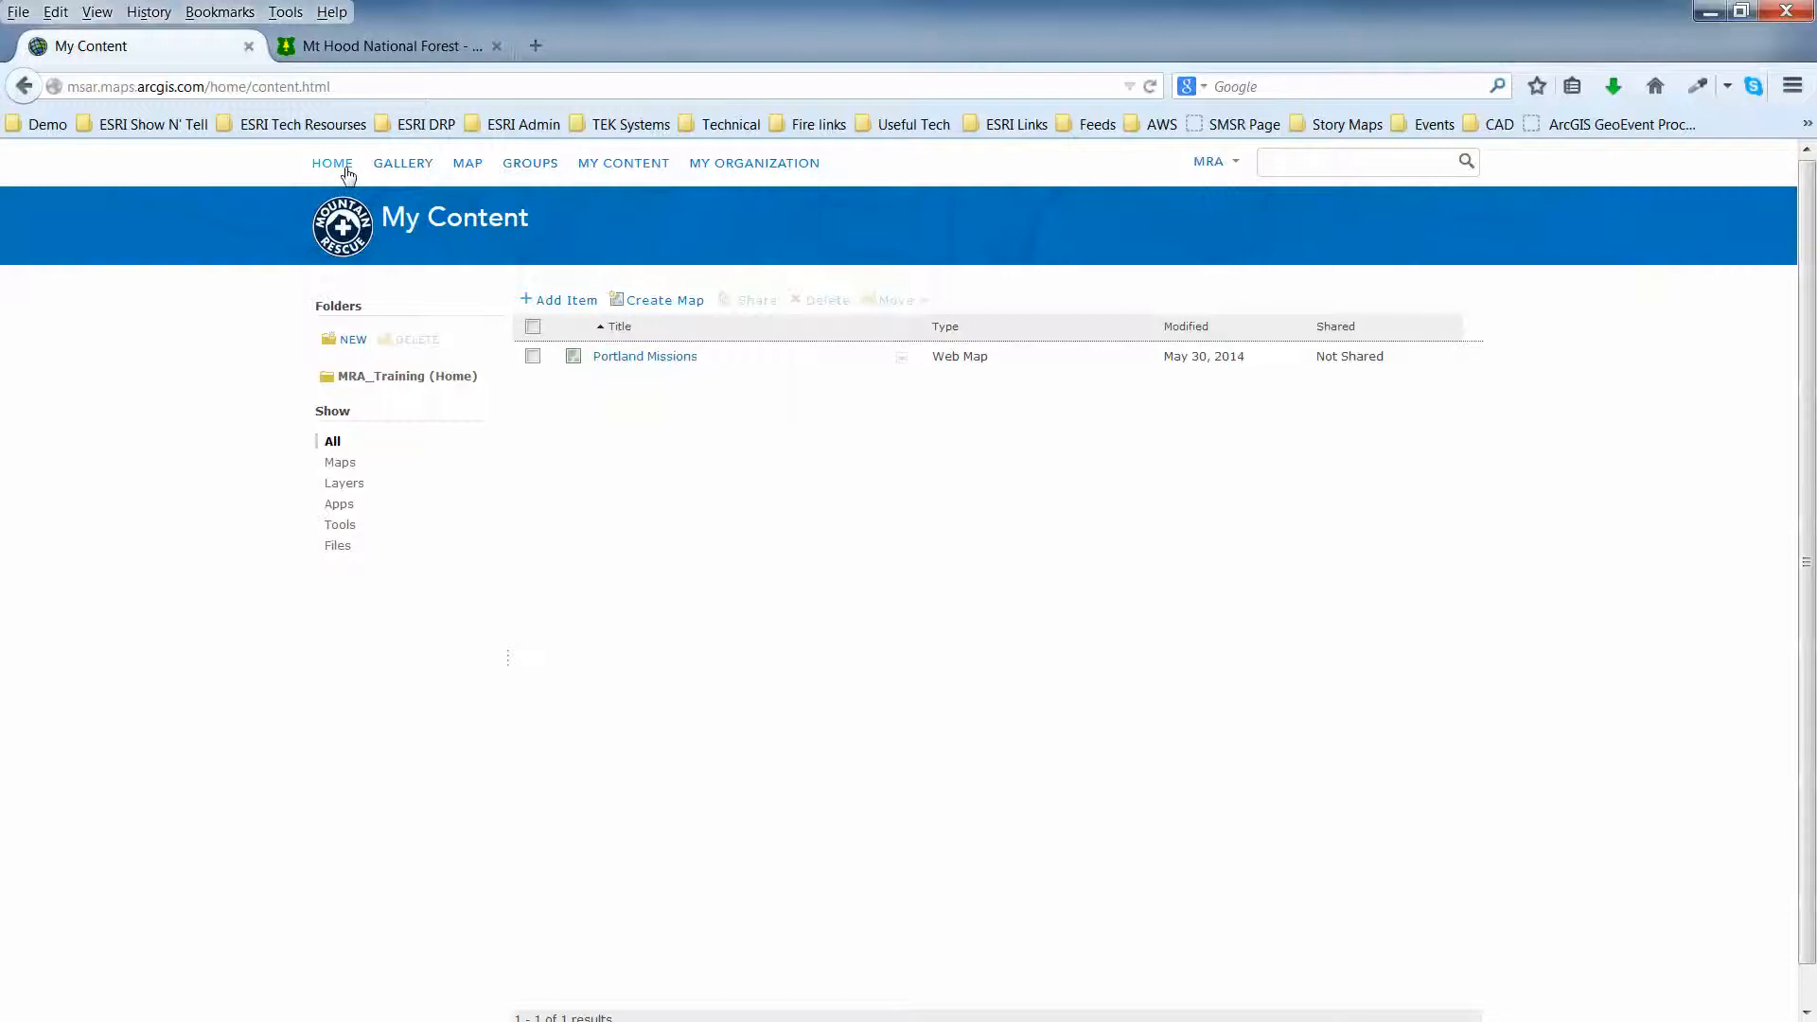
{"action": "left_click", "coordinate": [344, 168]}
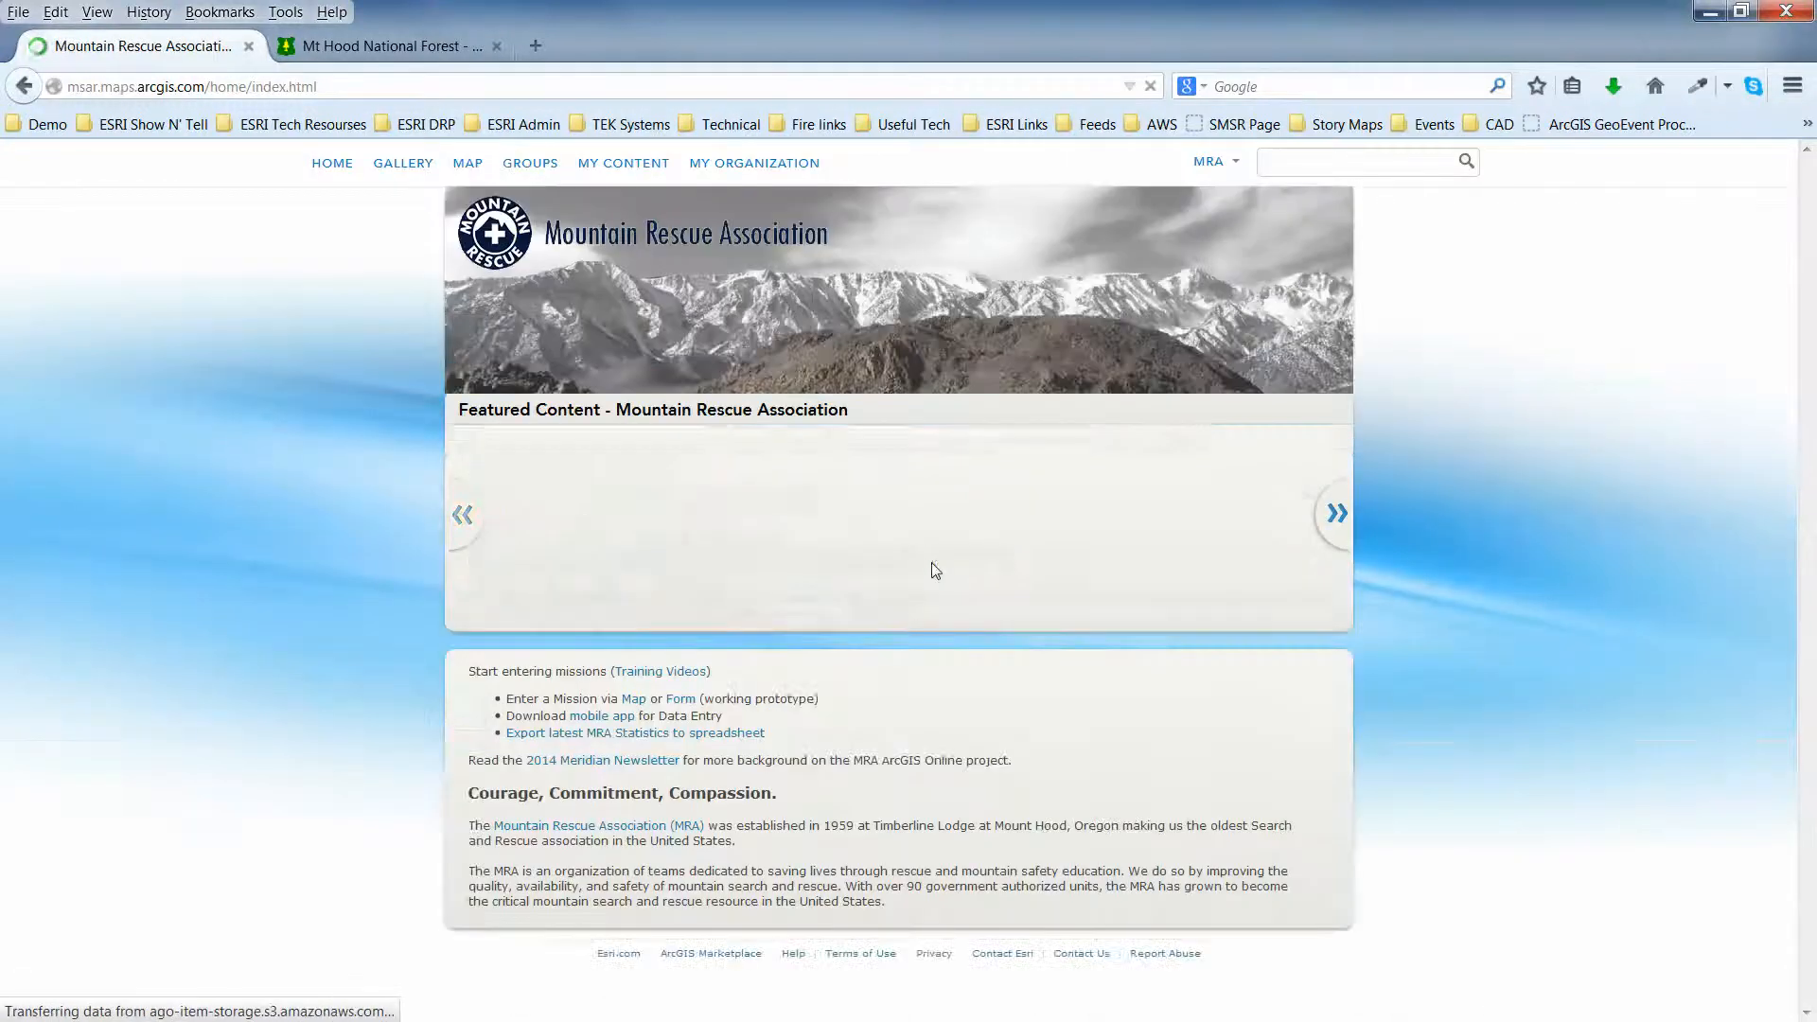
{"action": "left_click", "coordinate": [1211, 162]}
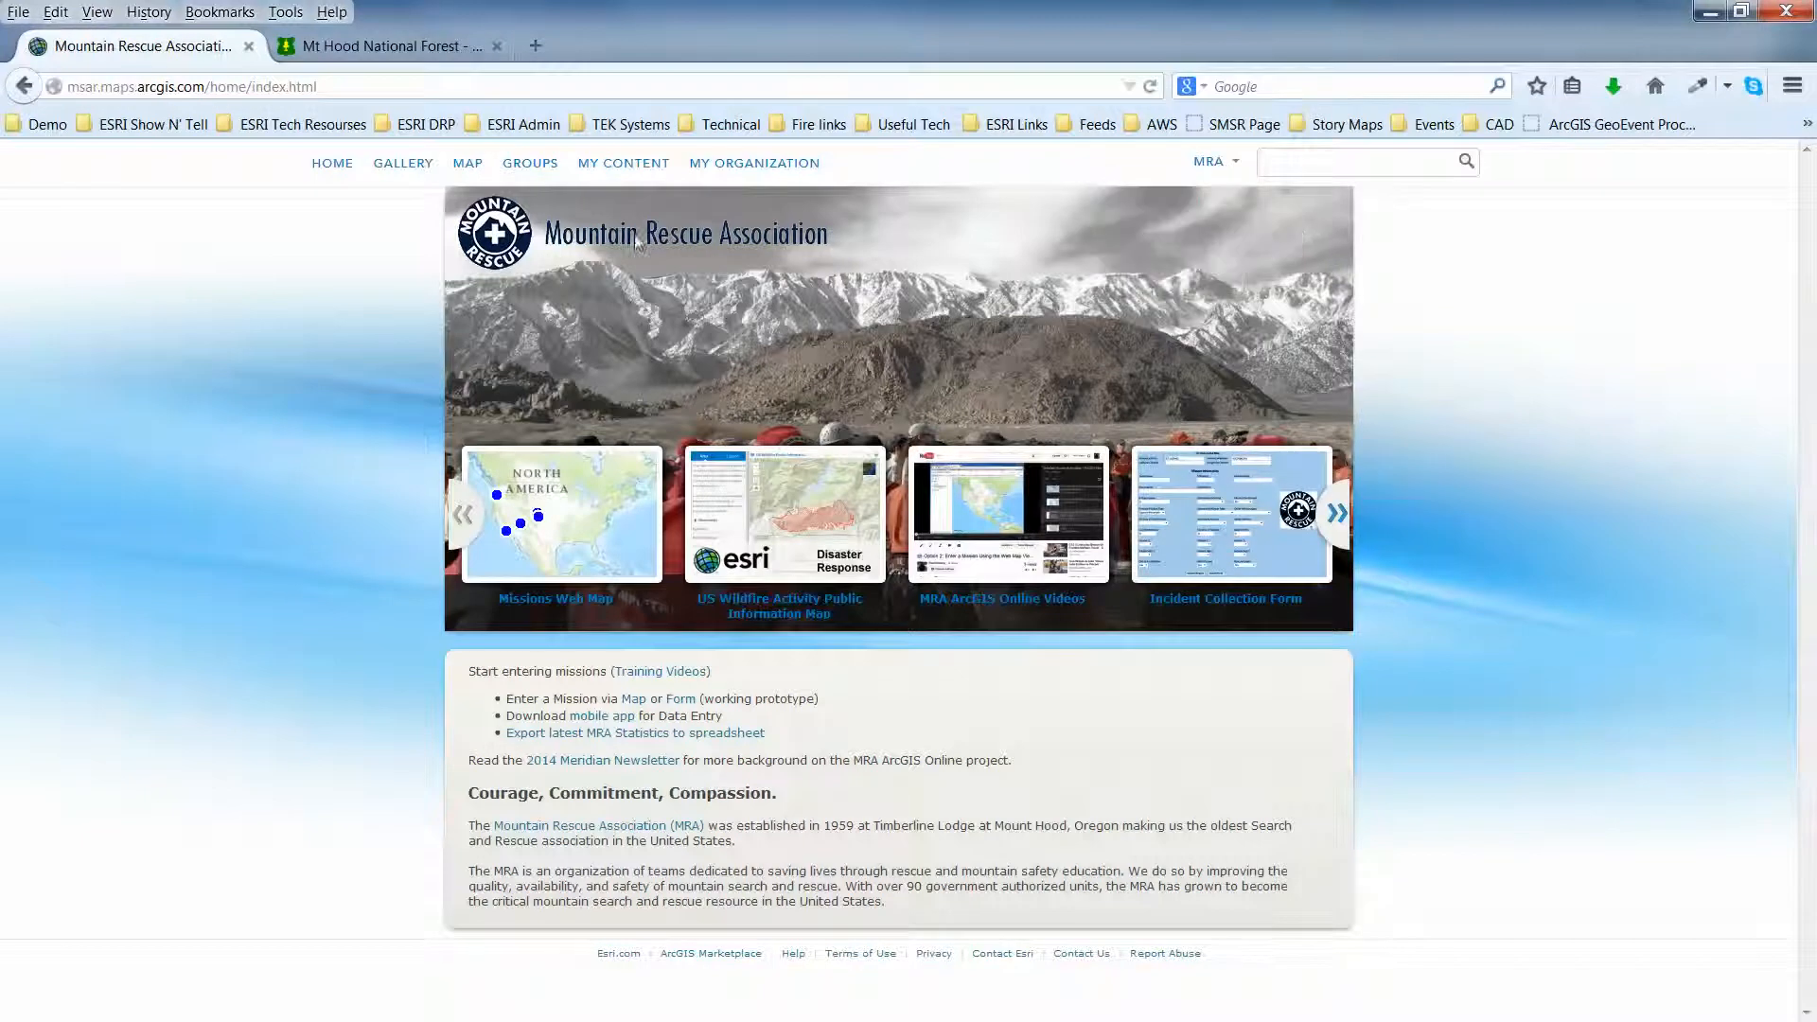
Open the Portland Missions web map from the organization account's own content, discarding unsaved changes to the current map.
{"action": "left_click", "coordinate": [633, 167]}
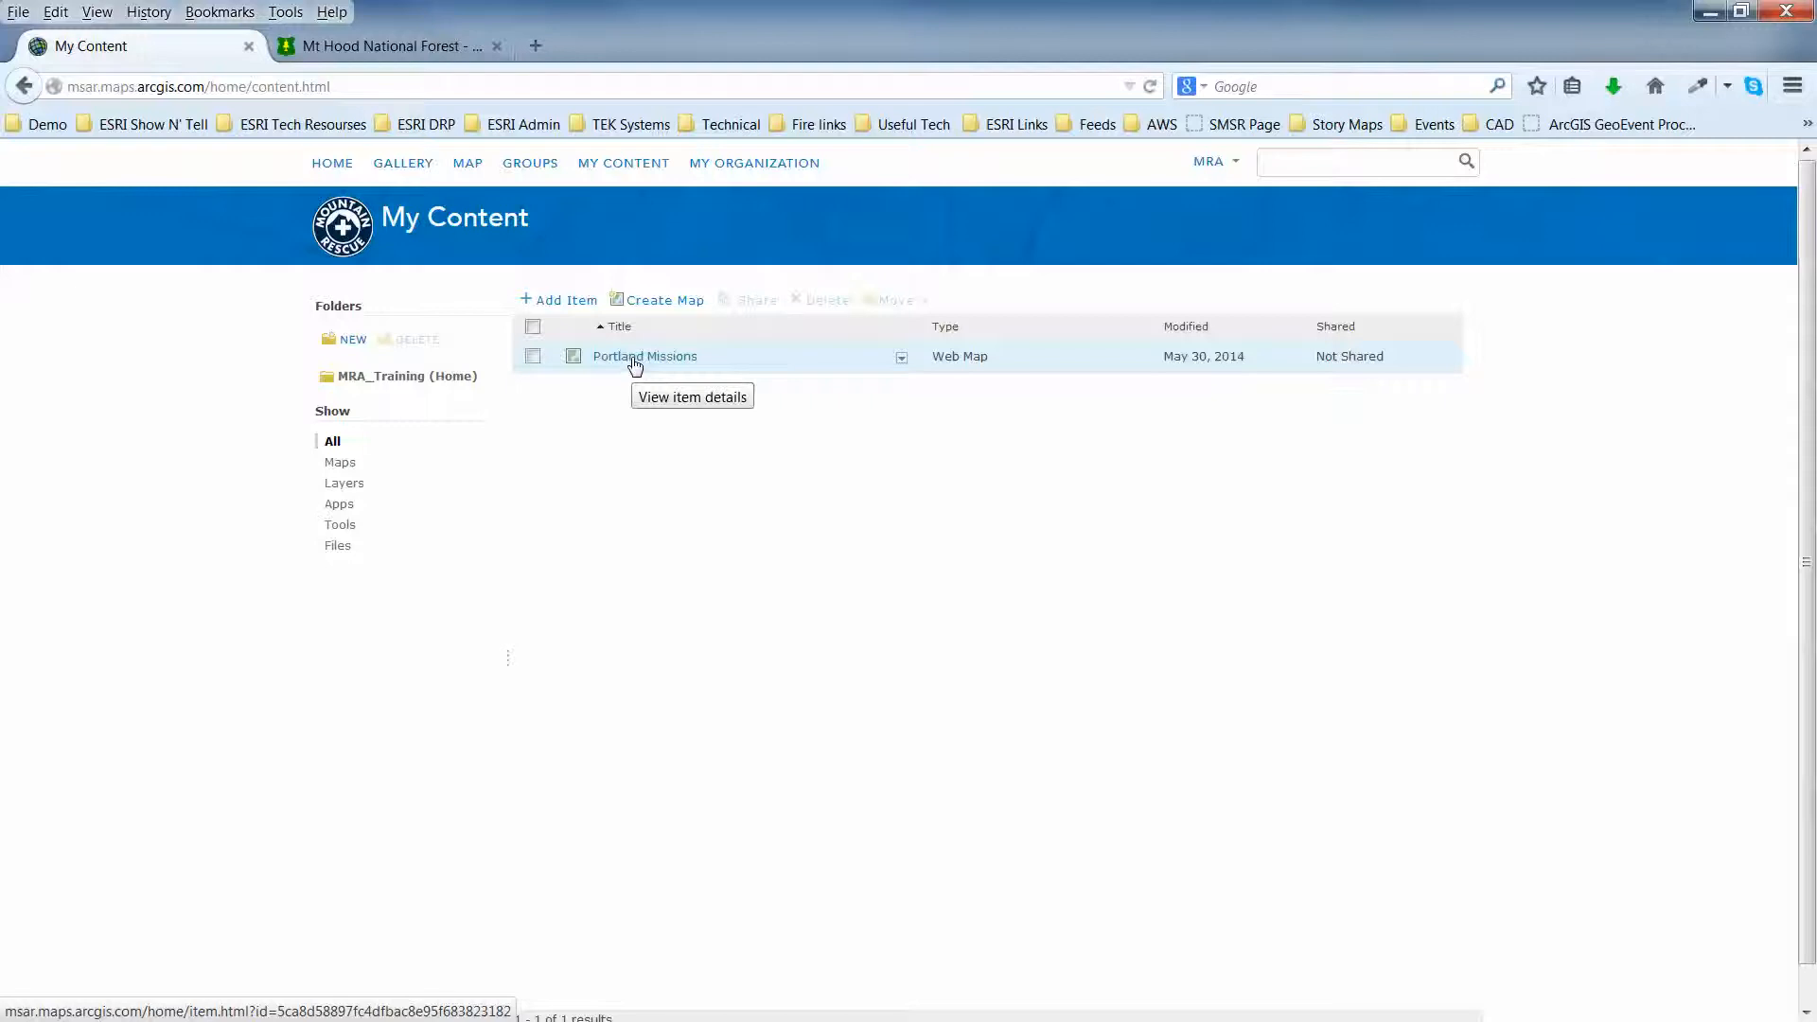
{"action": "left_click", "coordinate": [634, 363]}
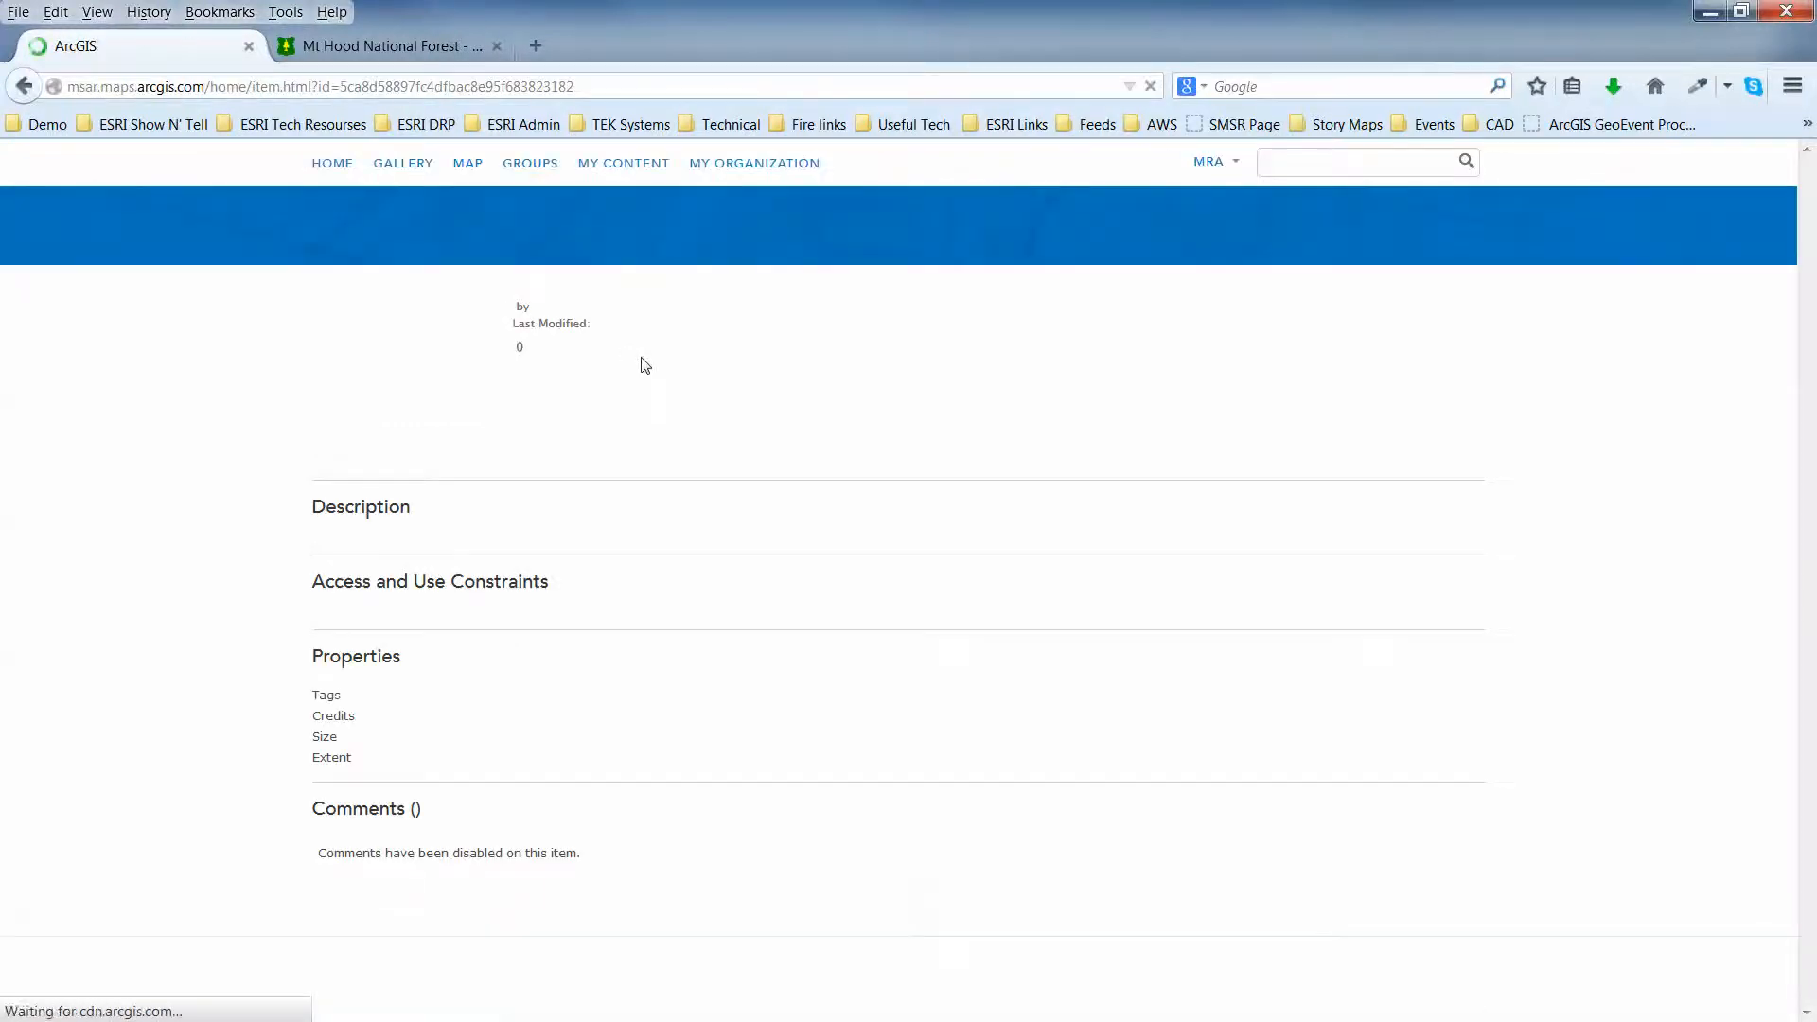
{"action": "left_click", "coordinate": [352, 453]}
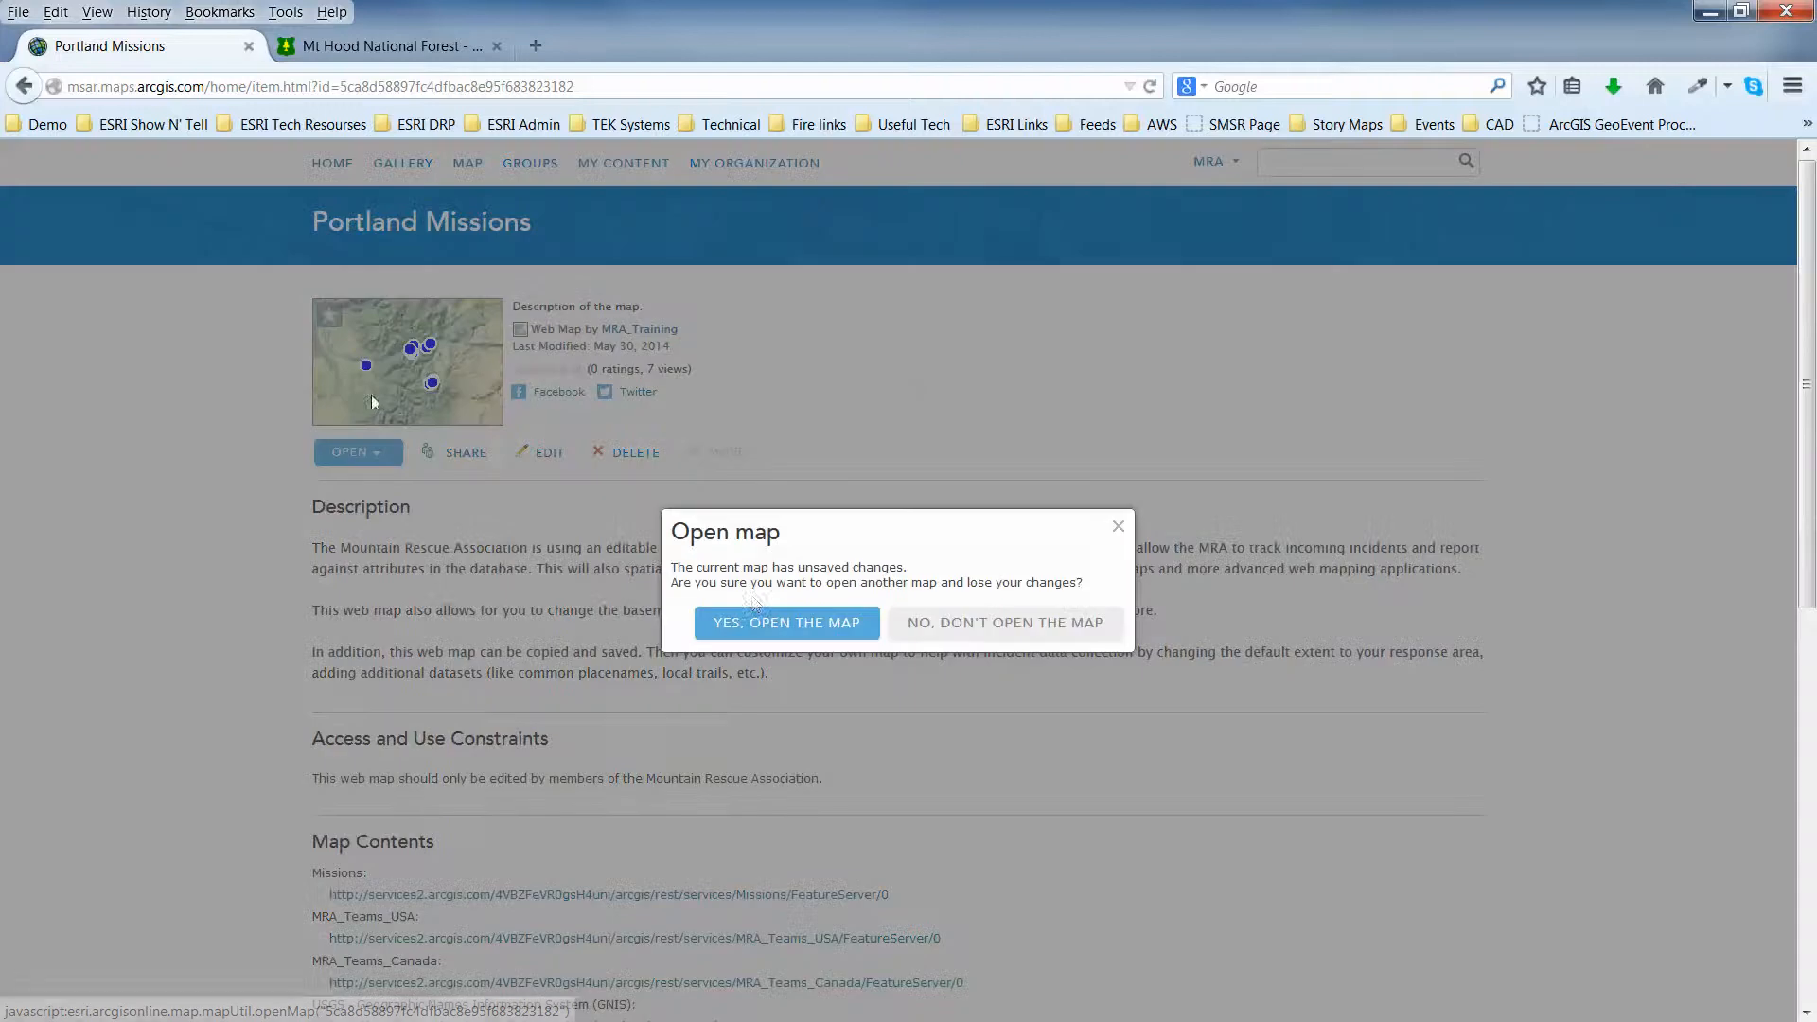
{"action": "left_click", "coordinate": [767, 627]}
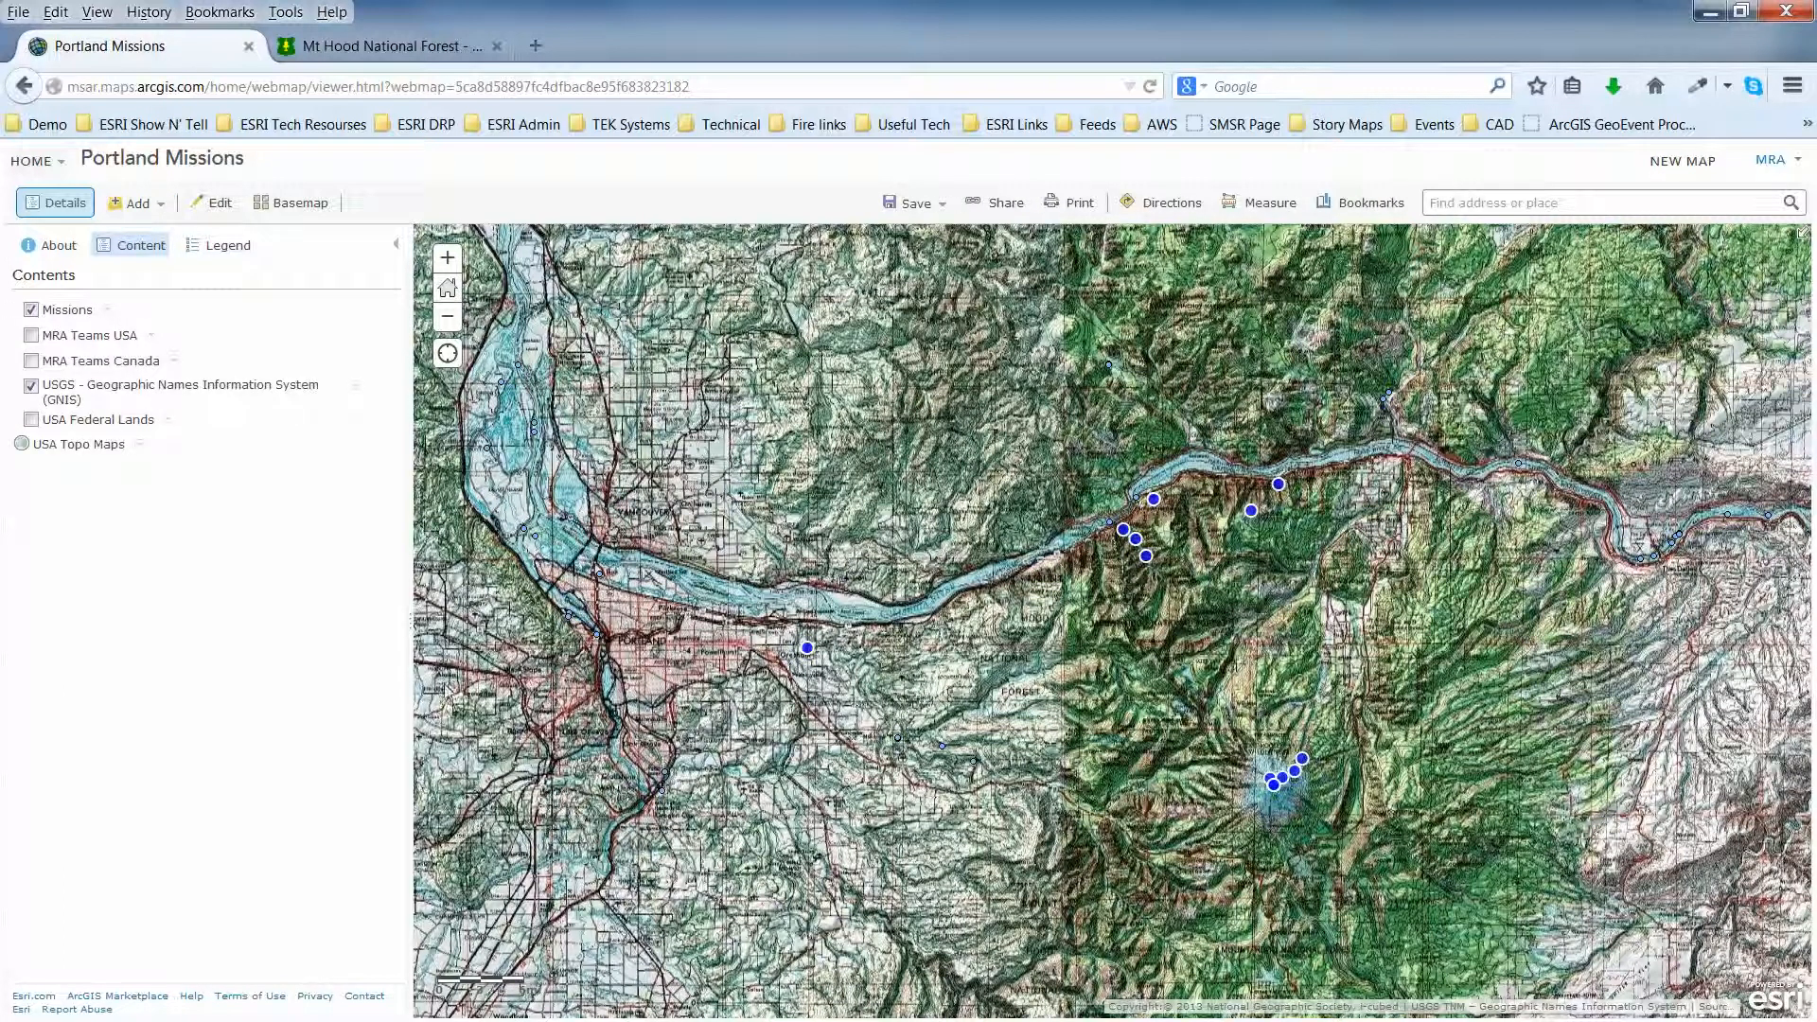
Narrow the contents pane slightly and change the map's basemap to Light Gray Canvas.
{"action": "left_click_drag", "start_coordinate": [410, 632], "coordinate": [397, 632]}
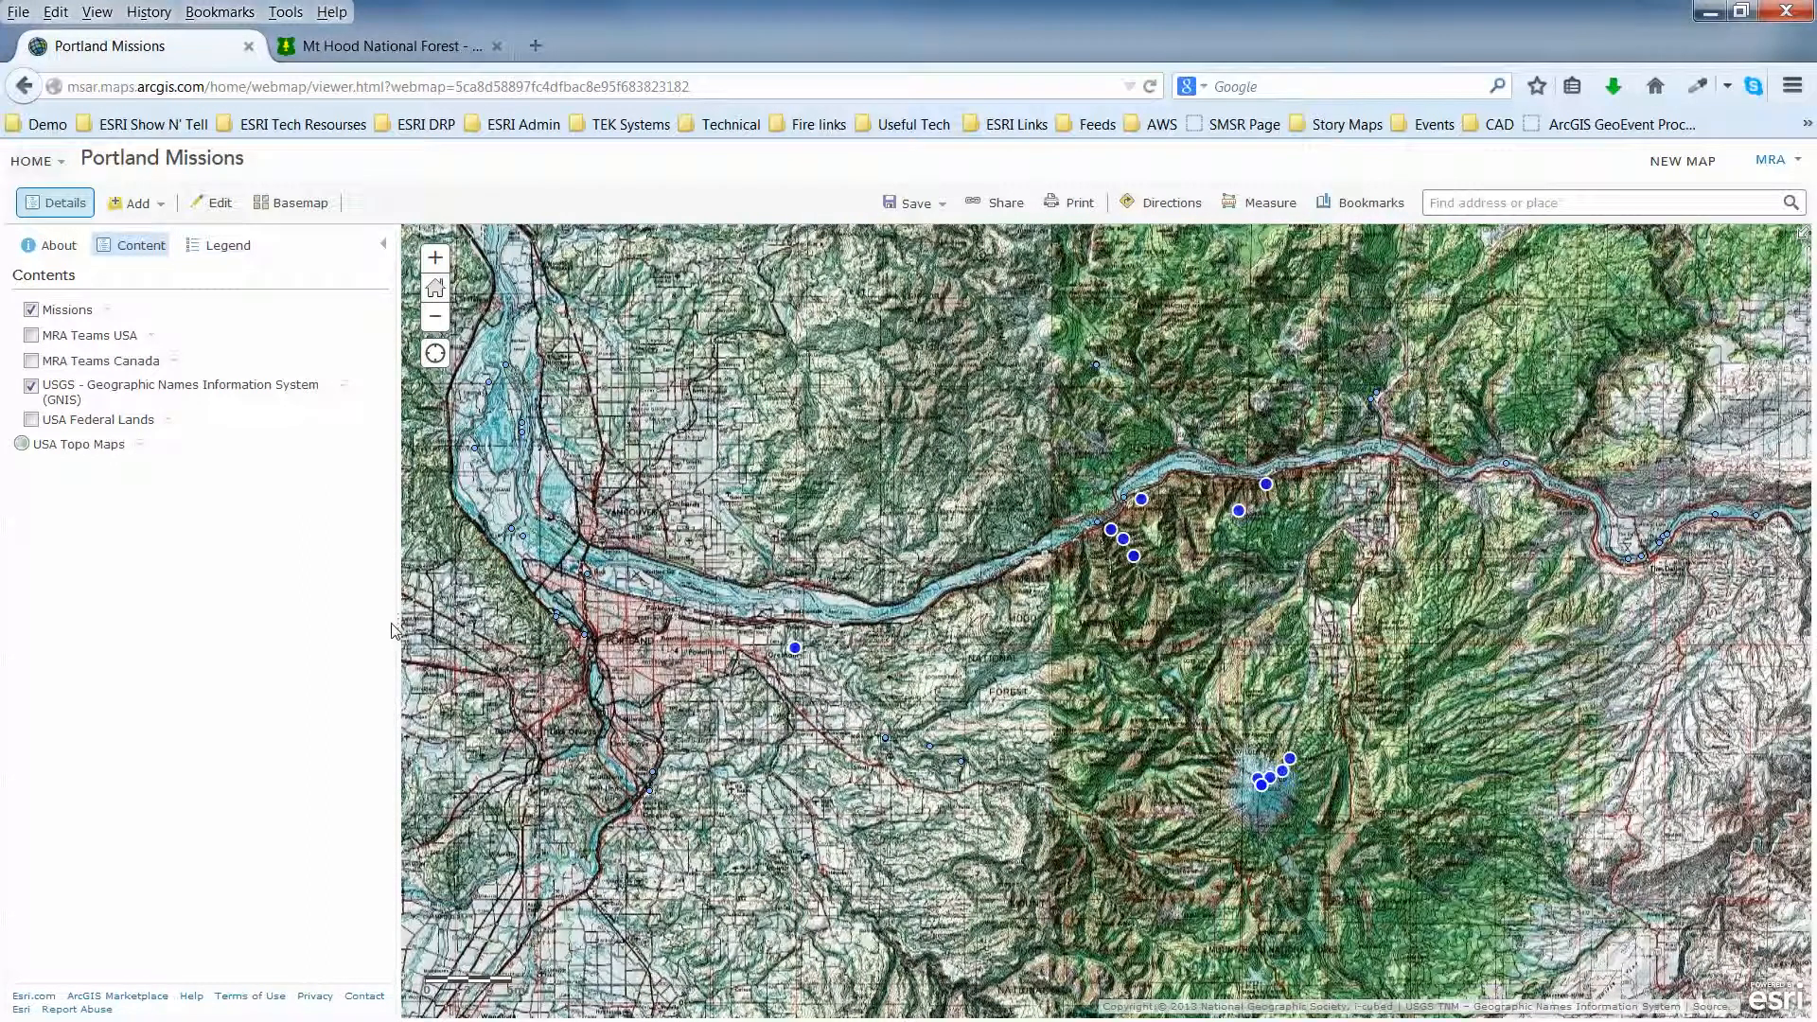
{"action": "left_click", "coordinate": [292, 204]}
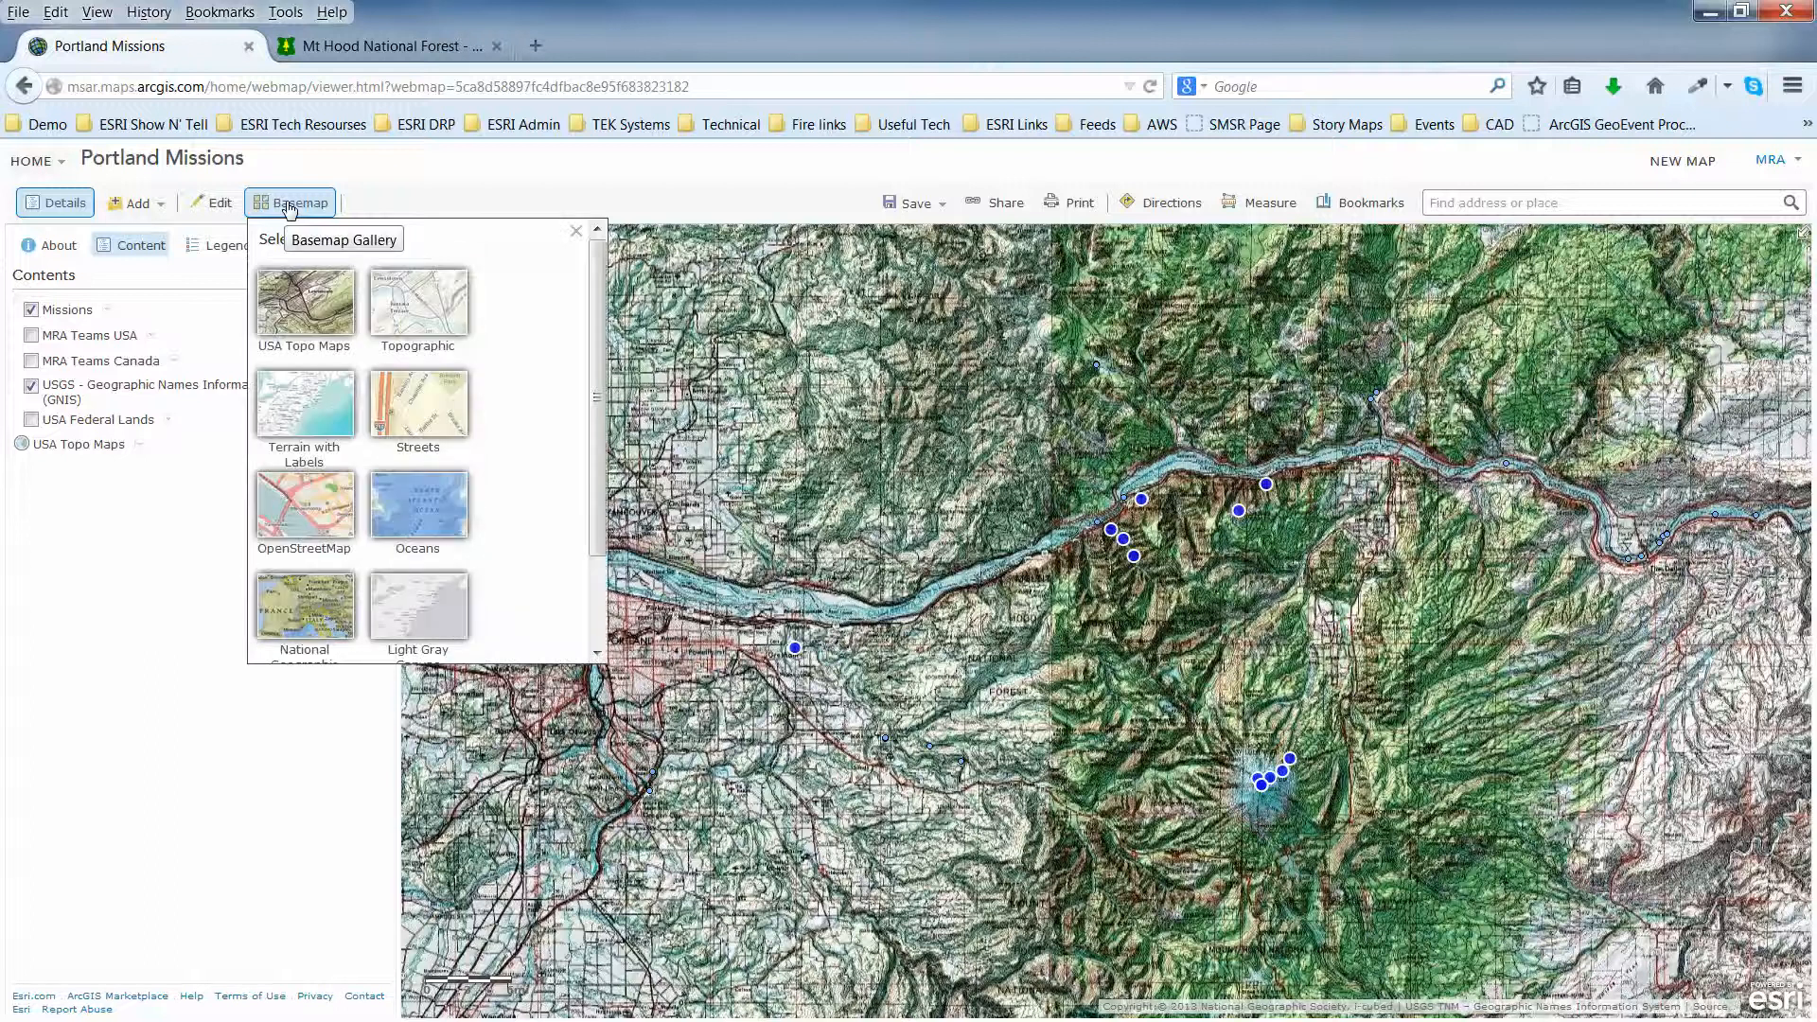
{"action": "left_click", "coordinate": [404, 622]}
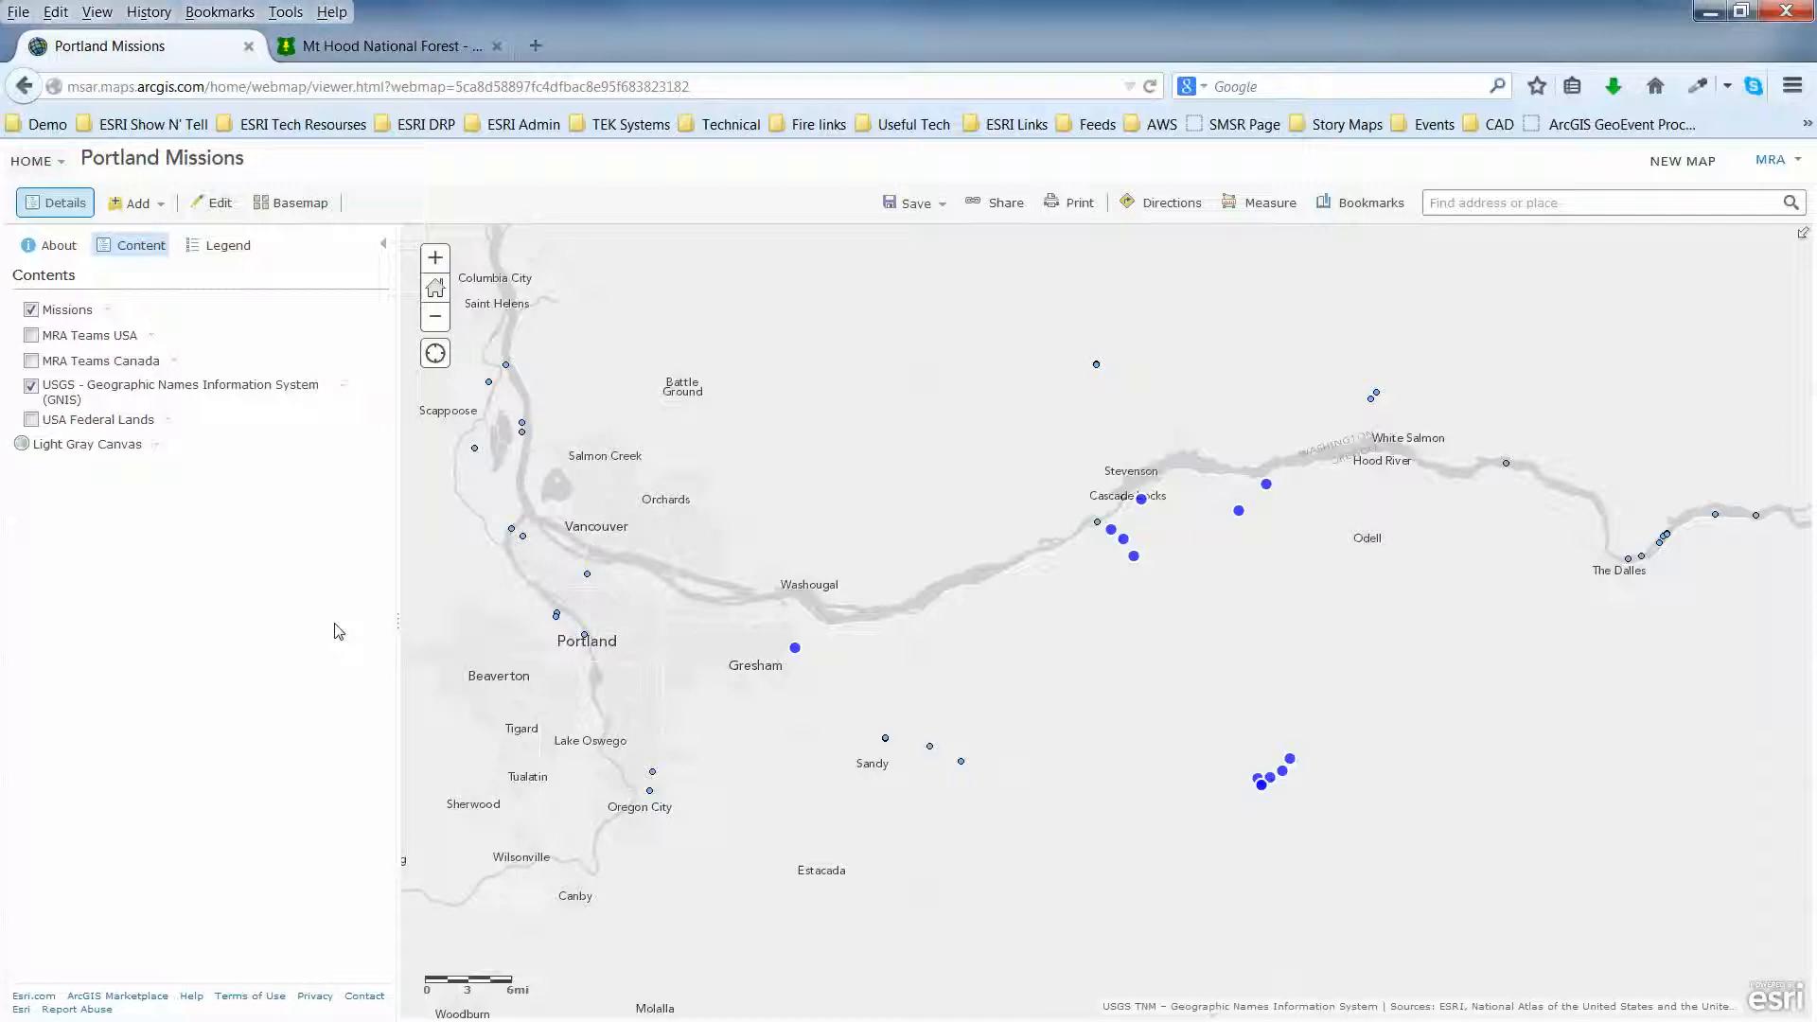
Import the zipped shapefile rec_site_pt.zip as a map layer, with features generalized for web display.
{"action": "left_click", "coordinate": [151, 204]}
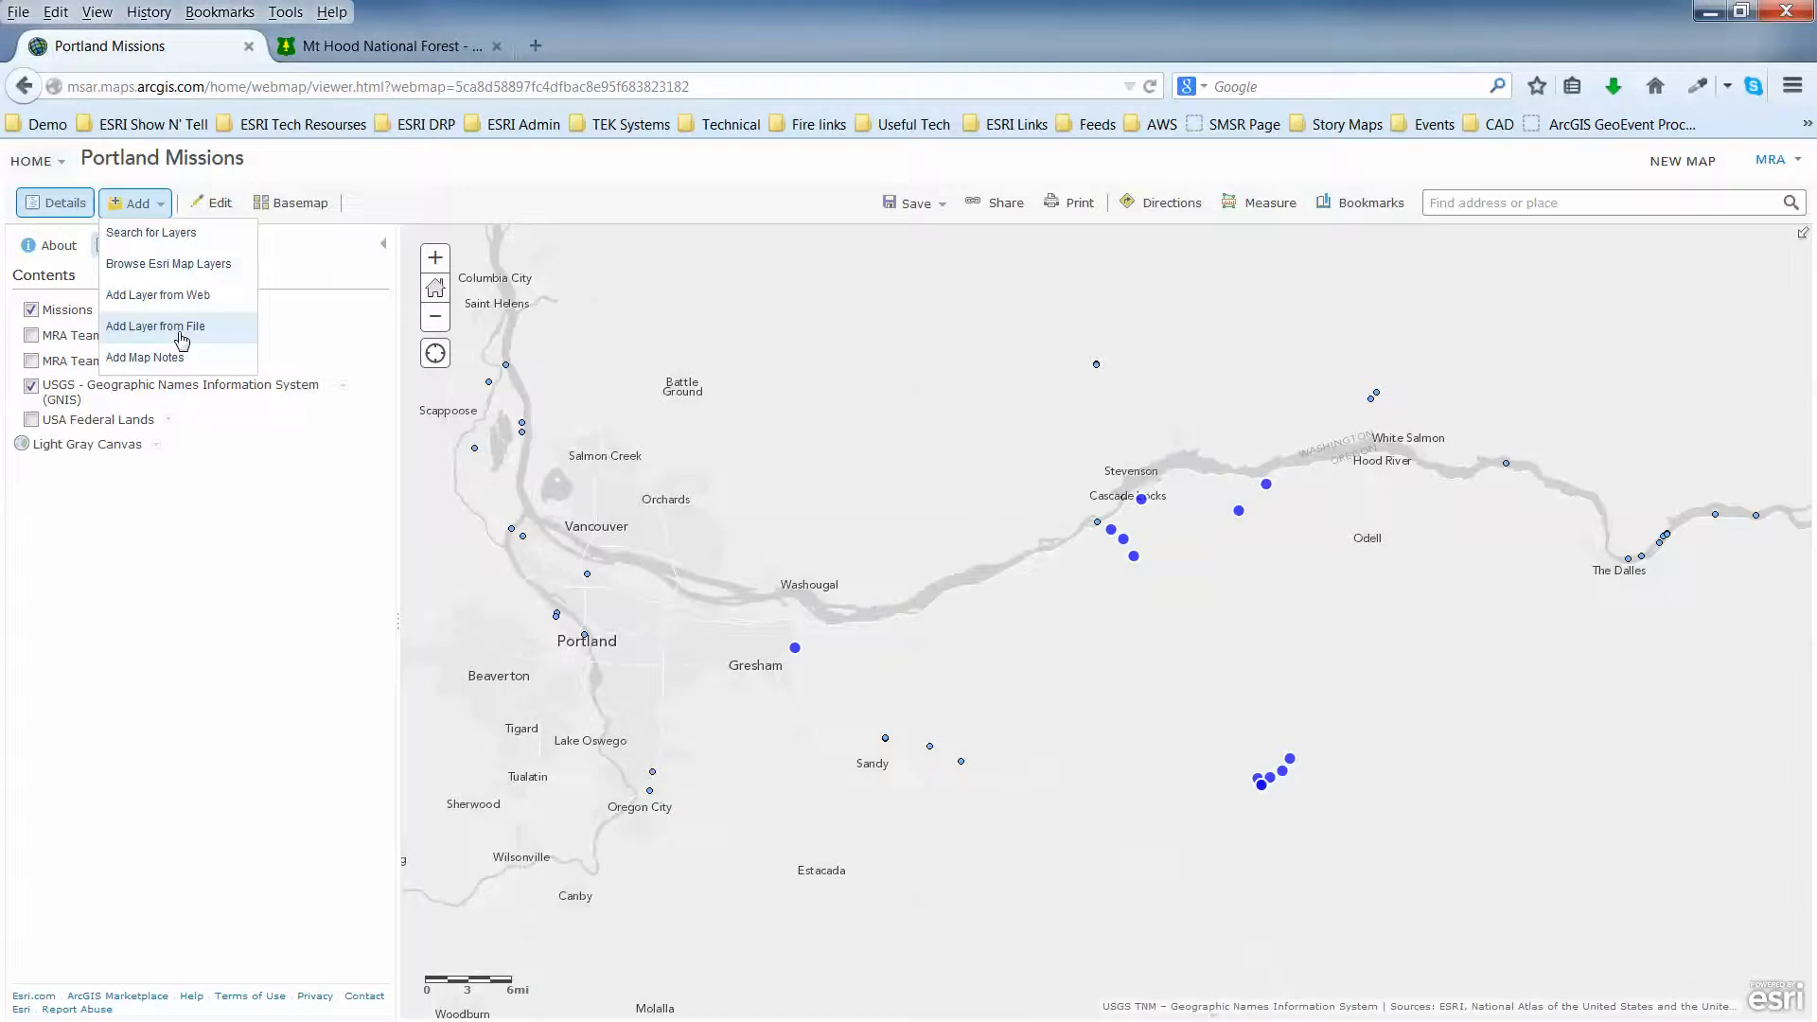
{"action": "left_click", "coordinate": [180, 331]}
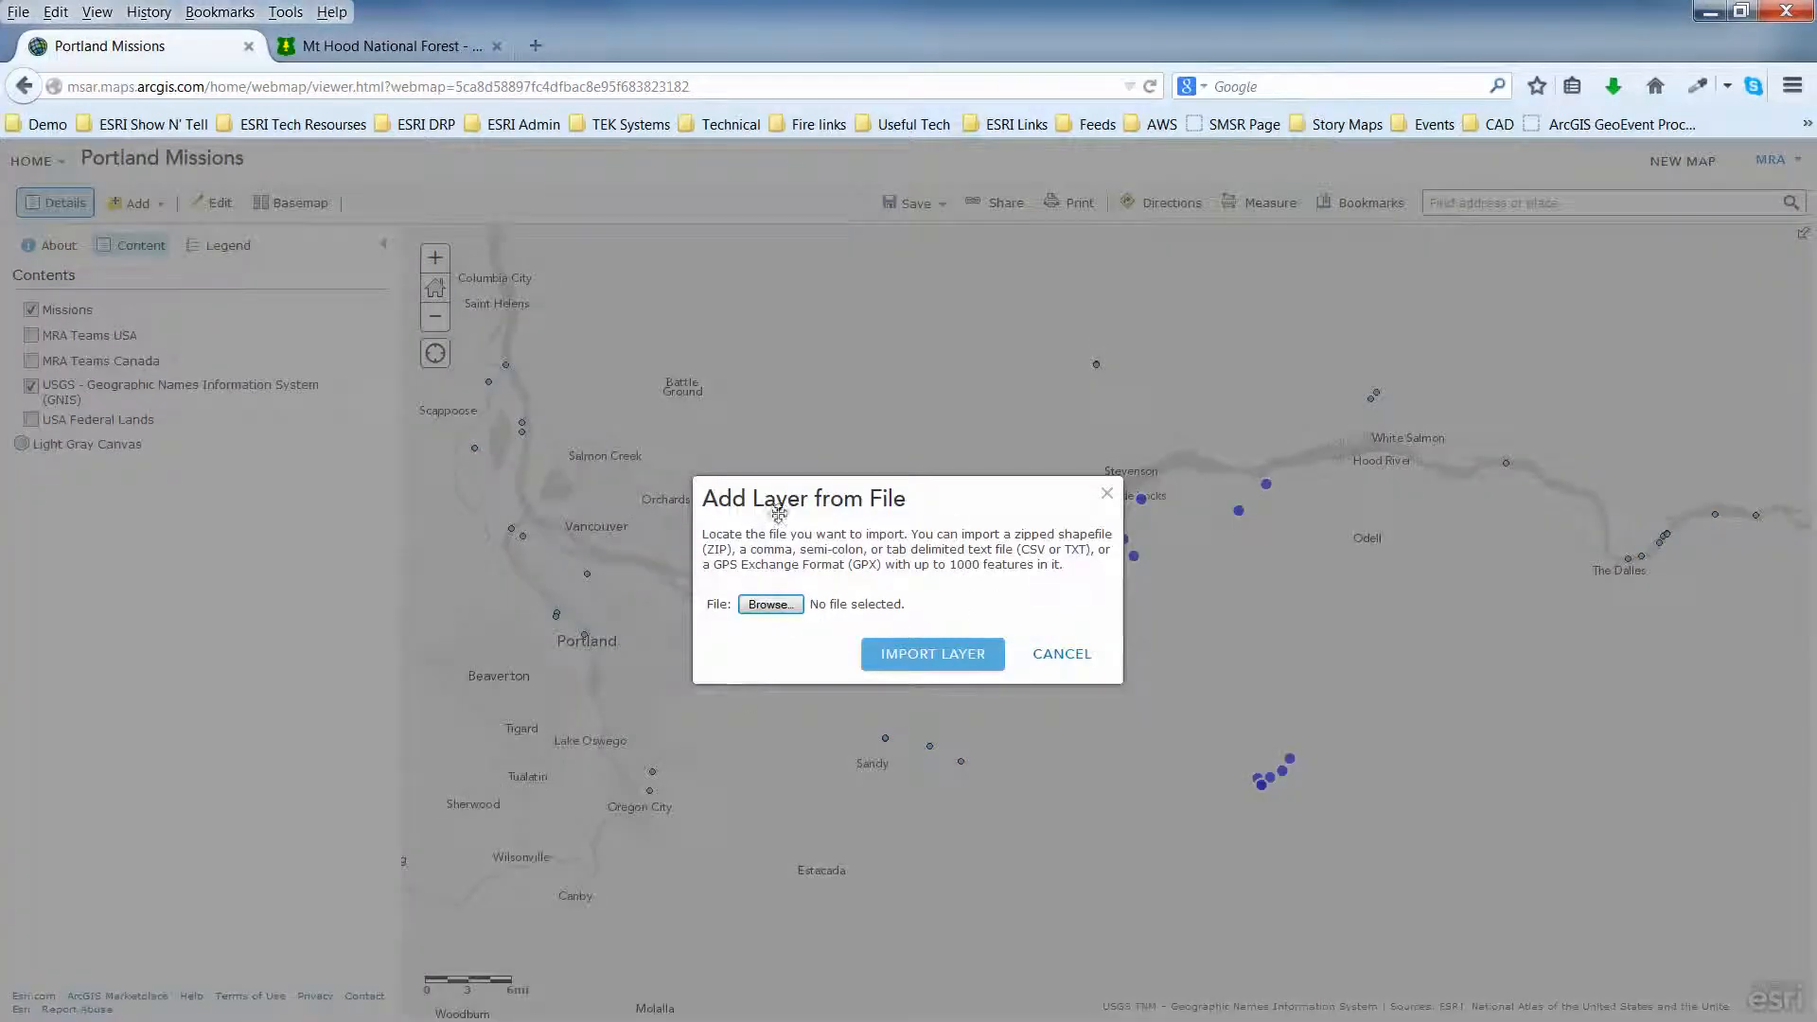
{"action": "left_click", "coordinate": [772, 606]}
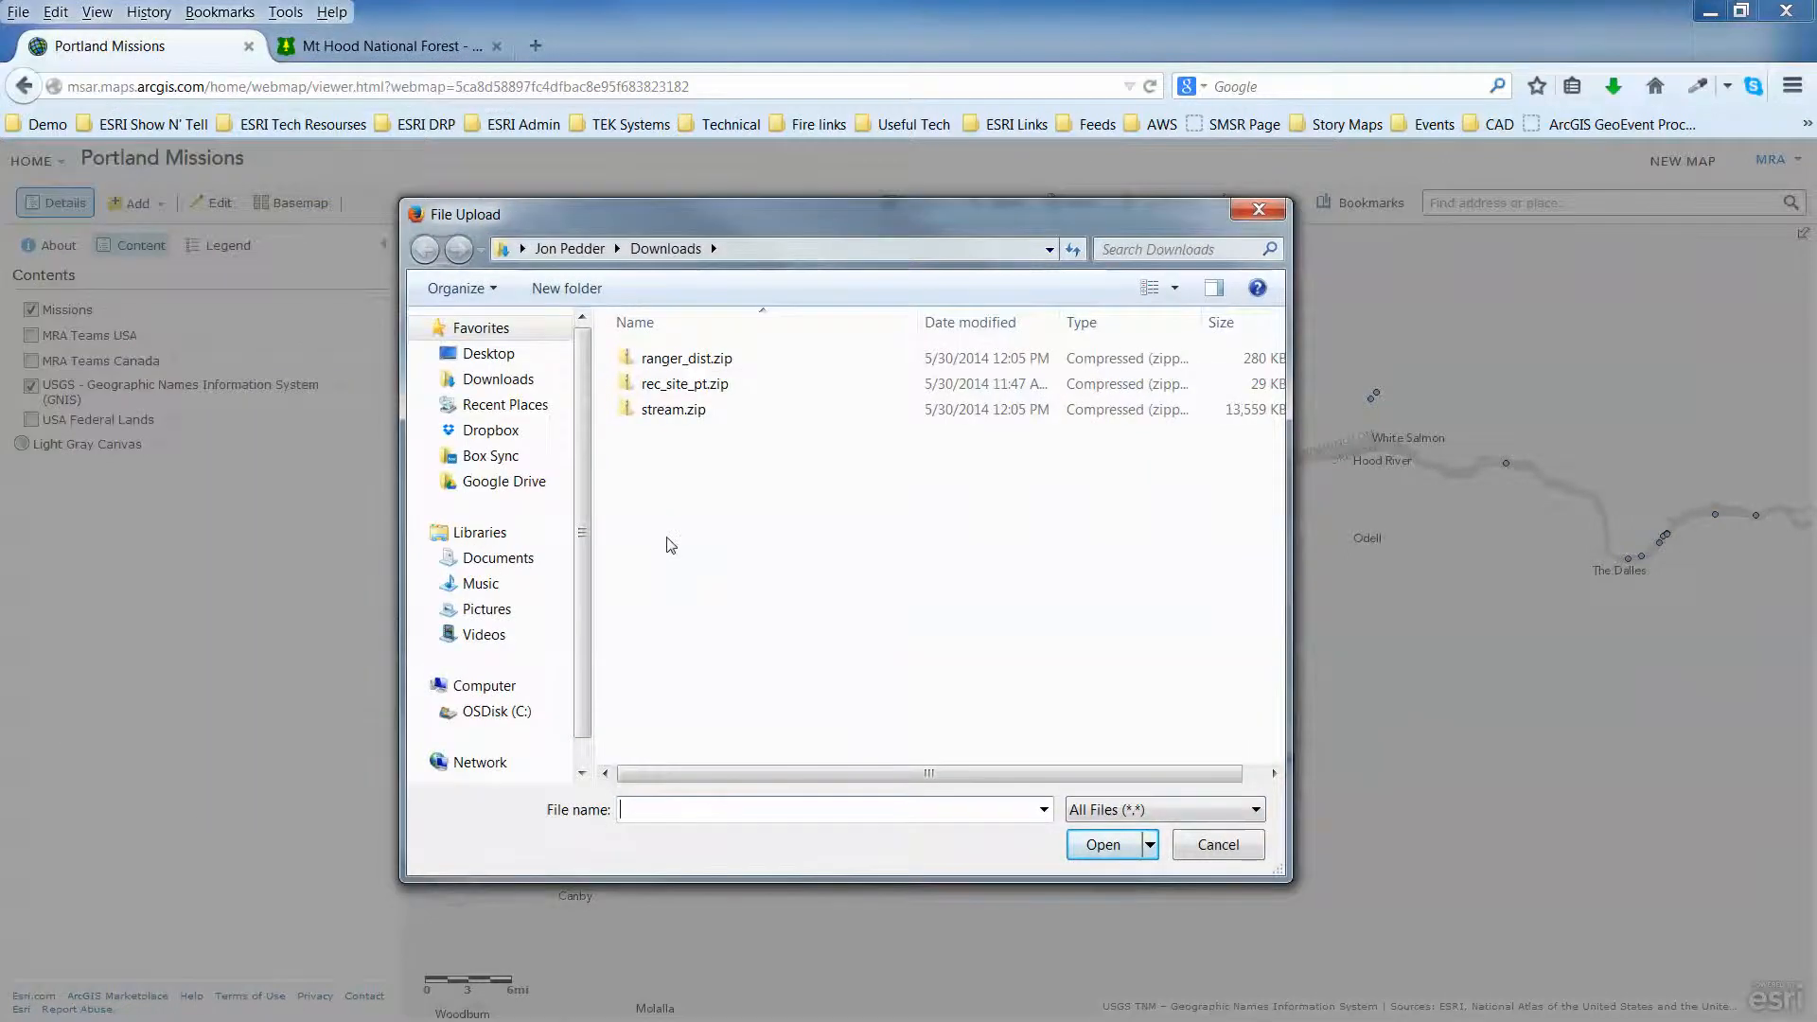
{"action": "left_click", "coordinate": [663, 386]}
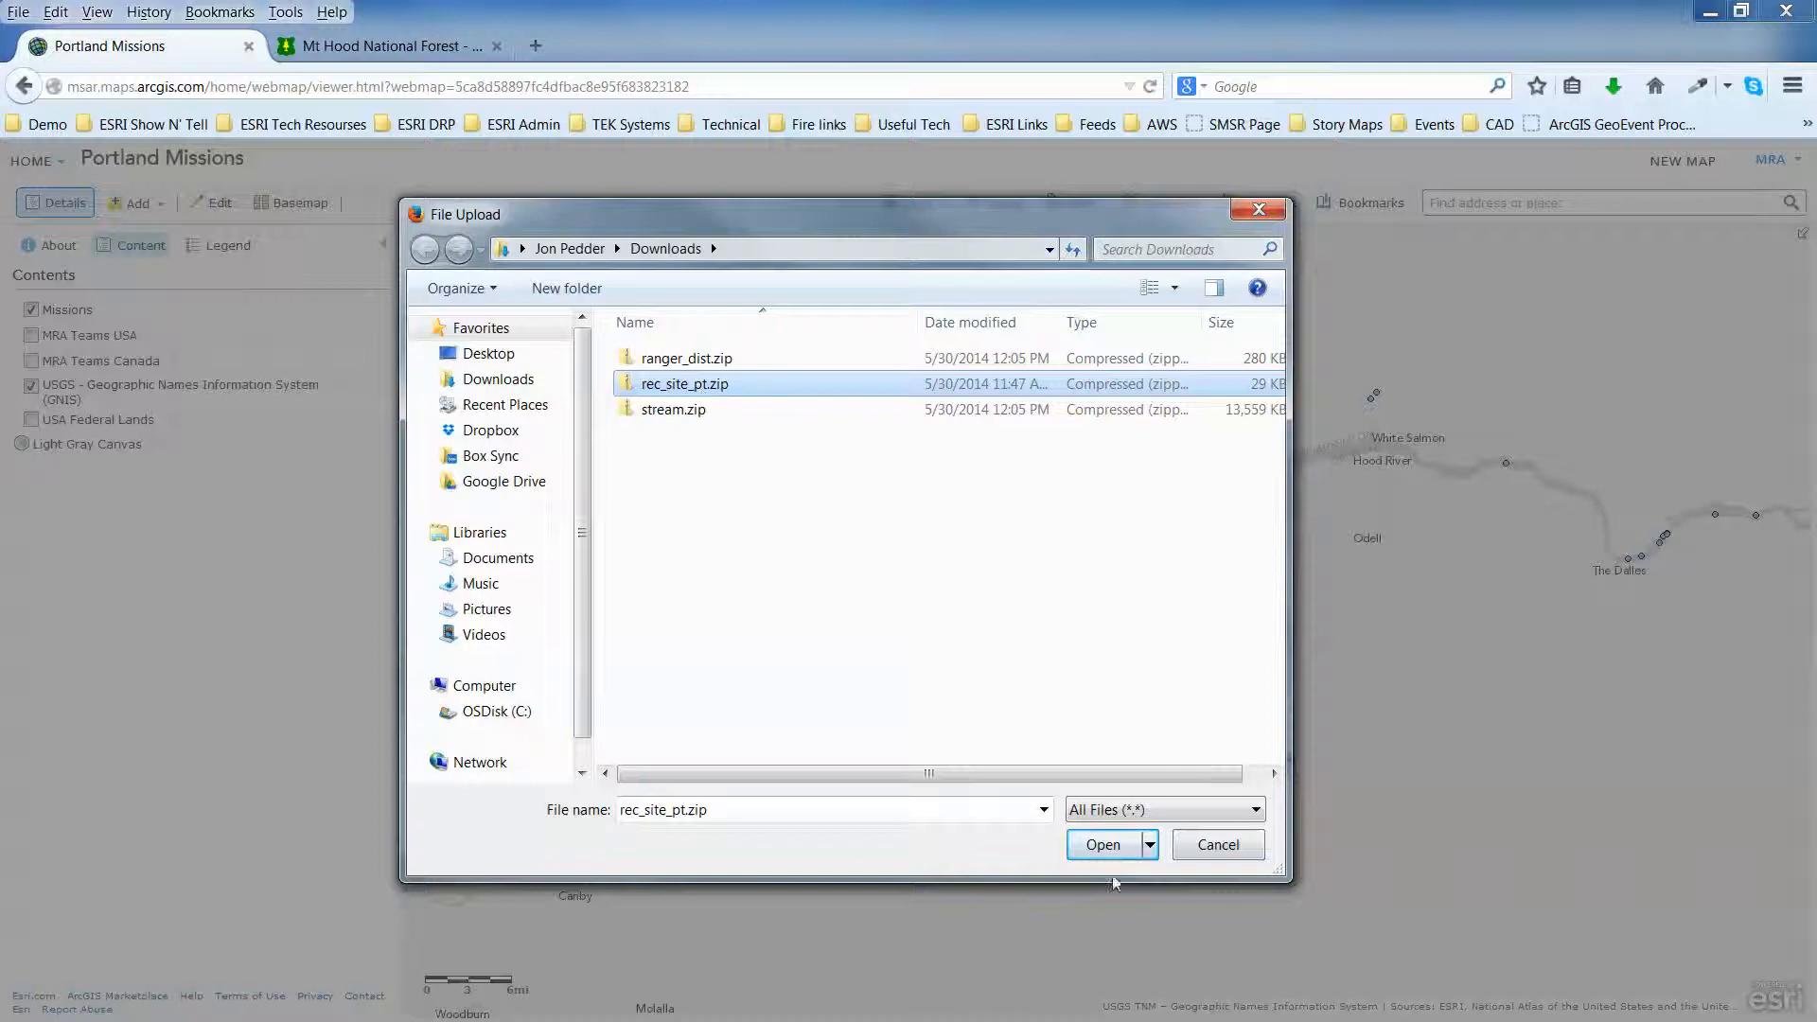
{"action": "left_click", "coordinate": [1107, 846]}
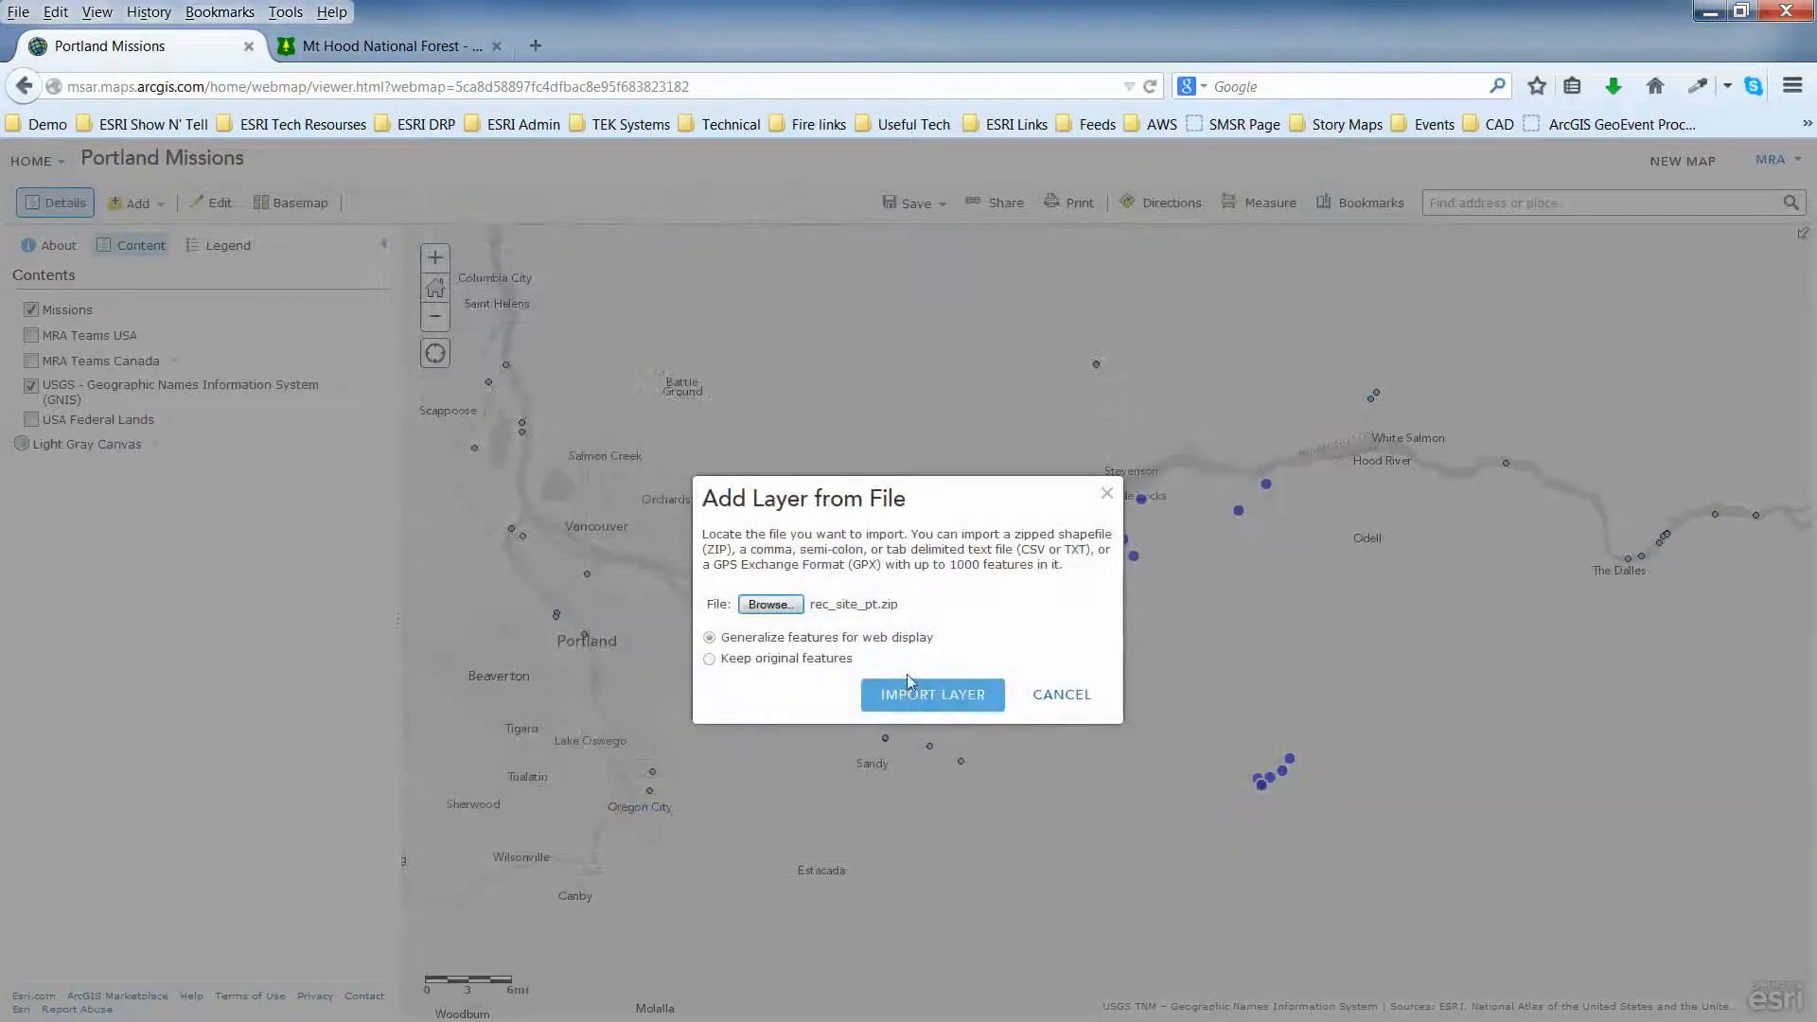
{"action": "left_click", "coordinate": [925, 698]}
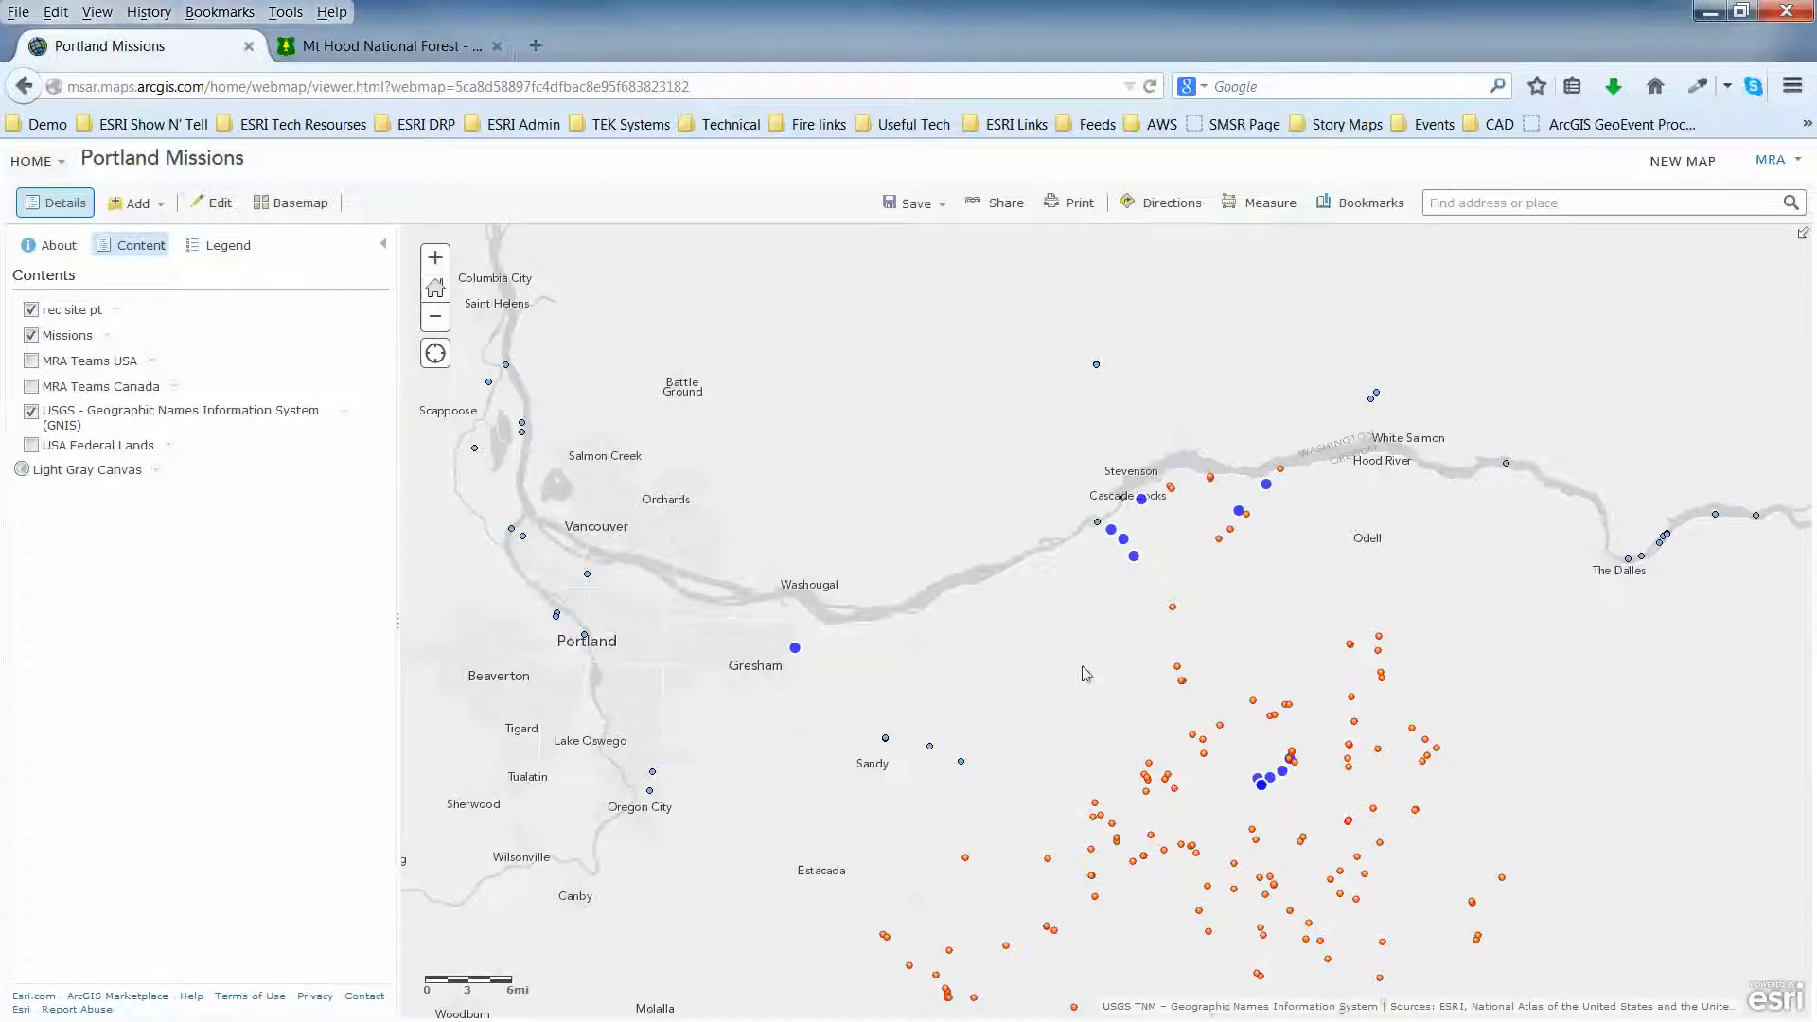
Inspect the attributes of the Jackpot Mdws/Salmon Rvr Trailhead point in the imported recreation site layer.
{"action": "left_click_drag", "start_coordinate": [1059, 627], "coordinate": [935, 499]}
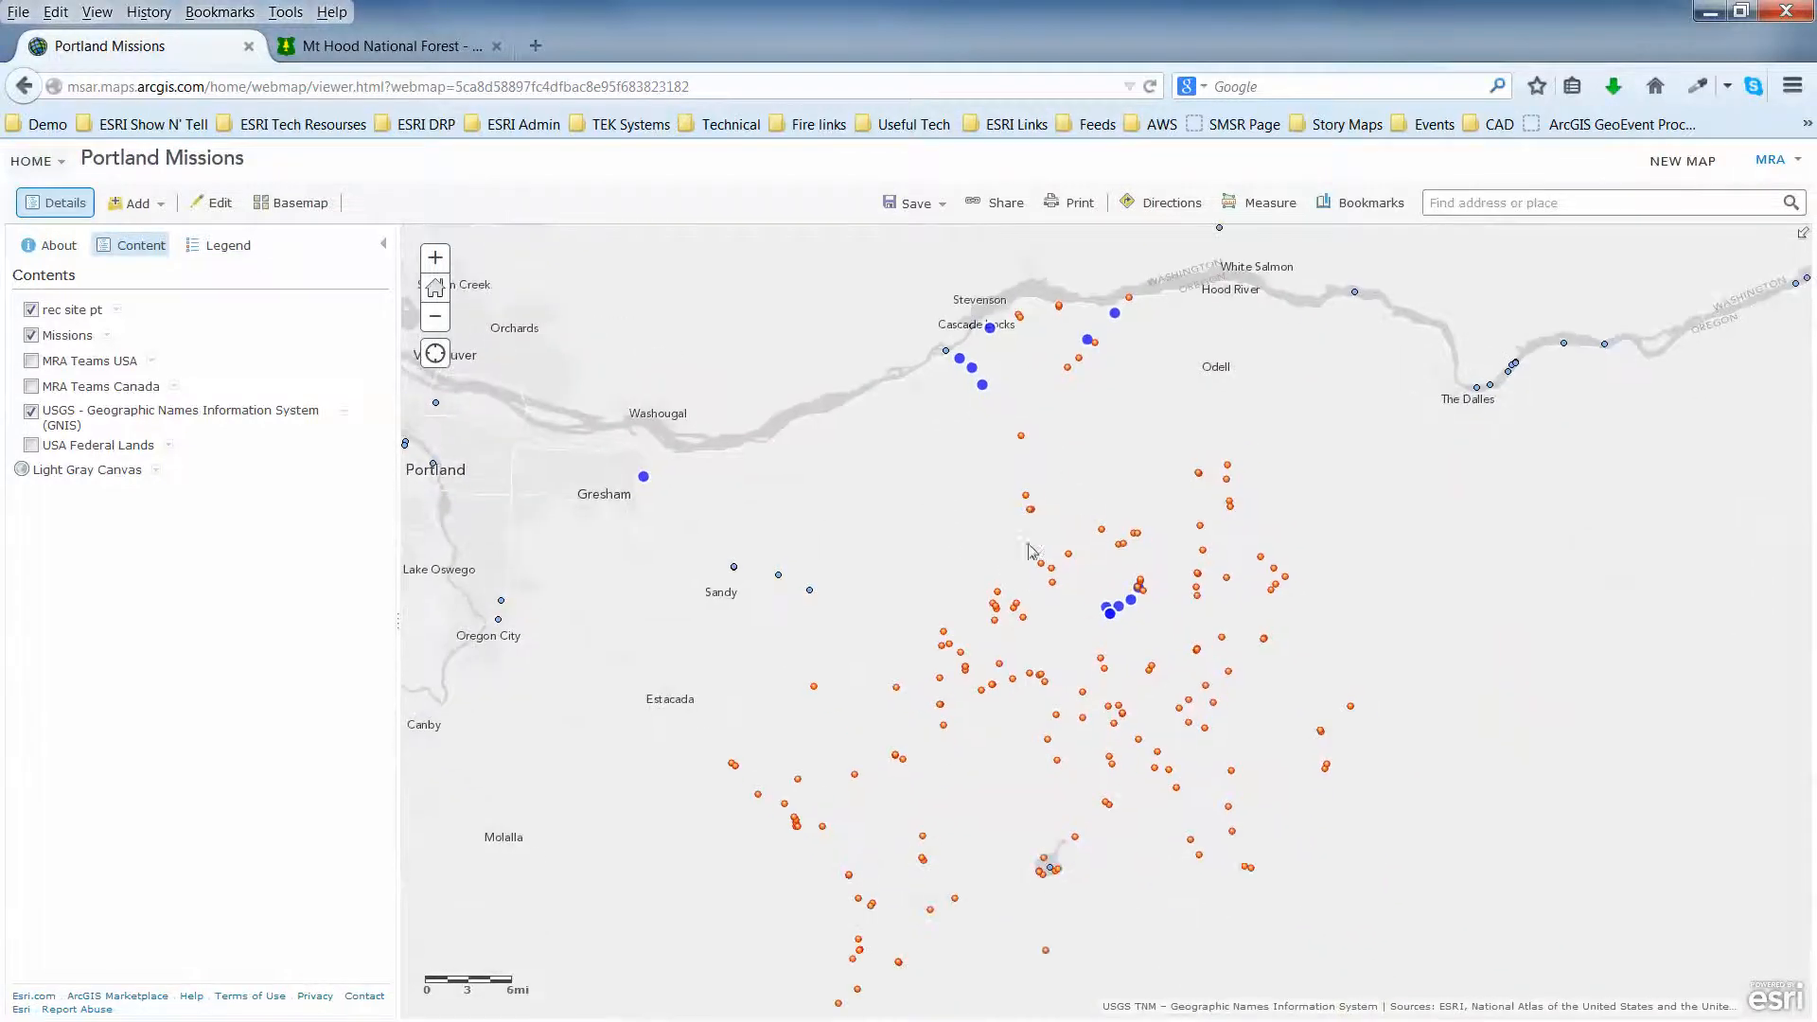
{"action": "left_click_drag", "start_coordinate": [975, 774], "coordinate": [866, 684]}
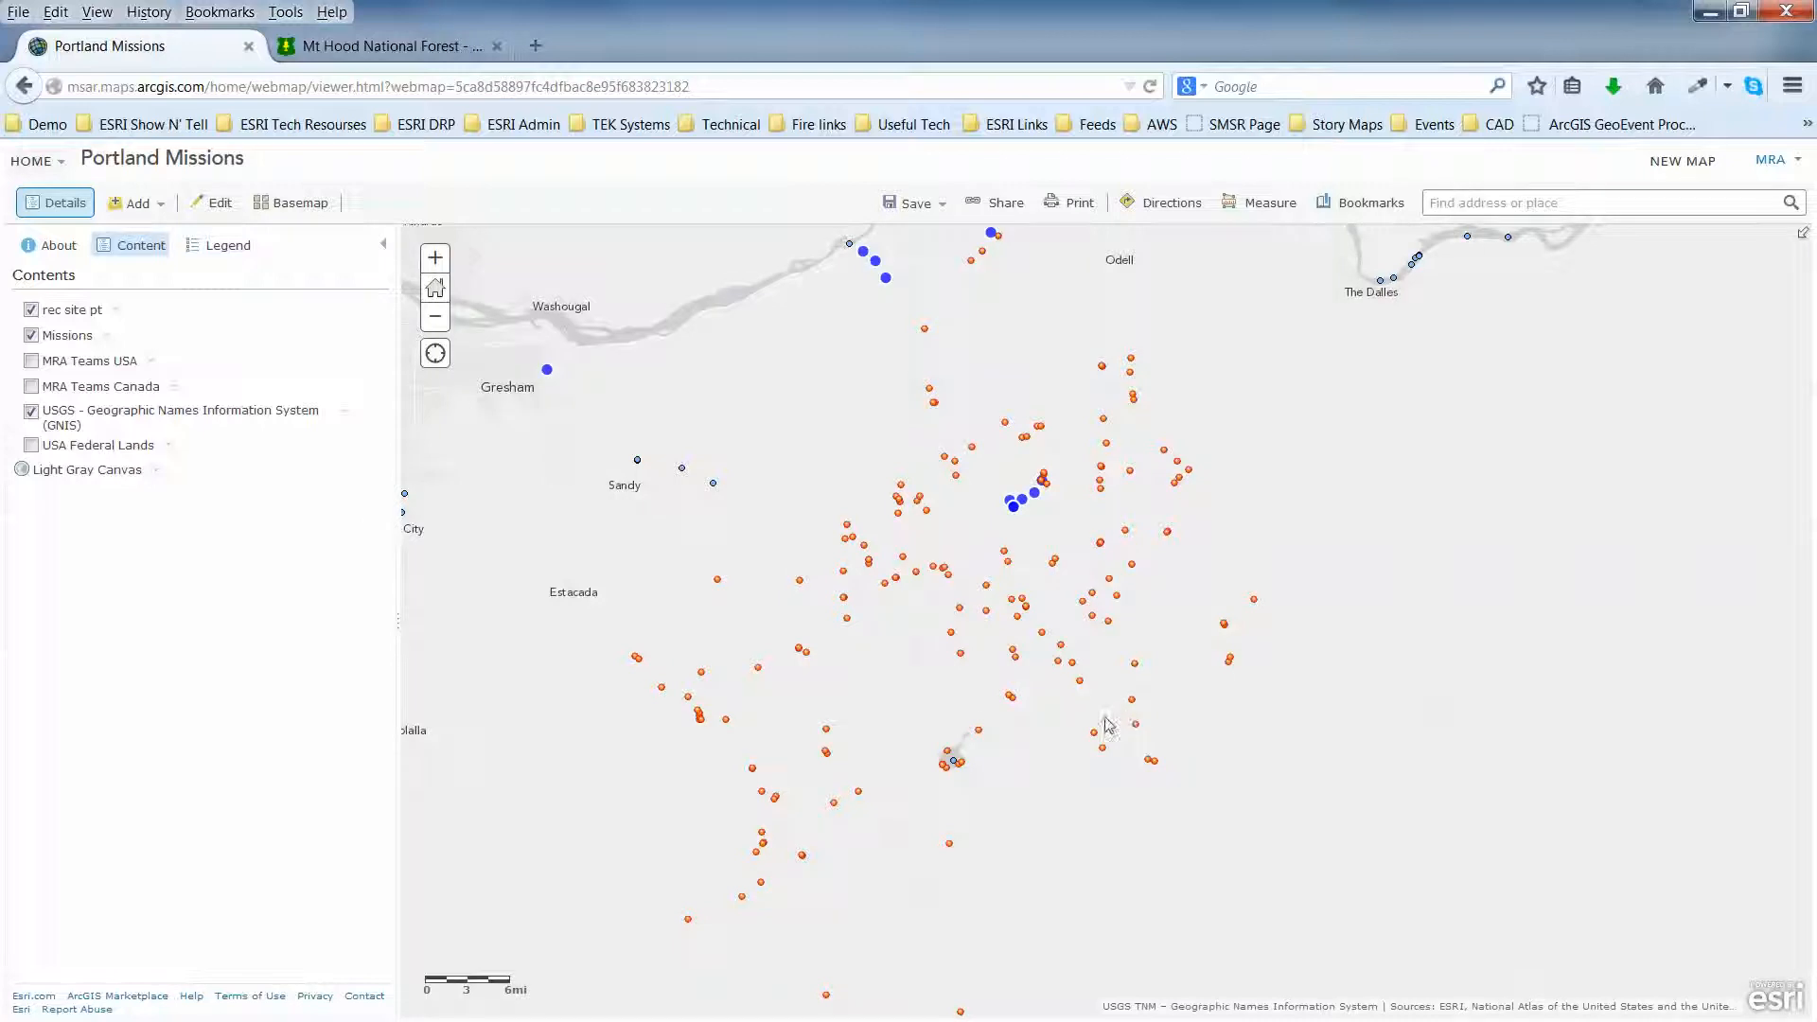
{"action": "left_click", "coordinate": [961, 653]}
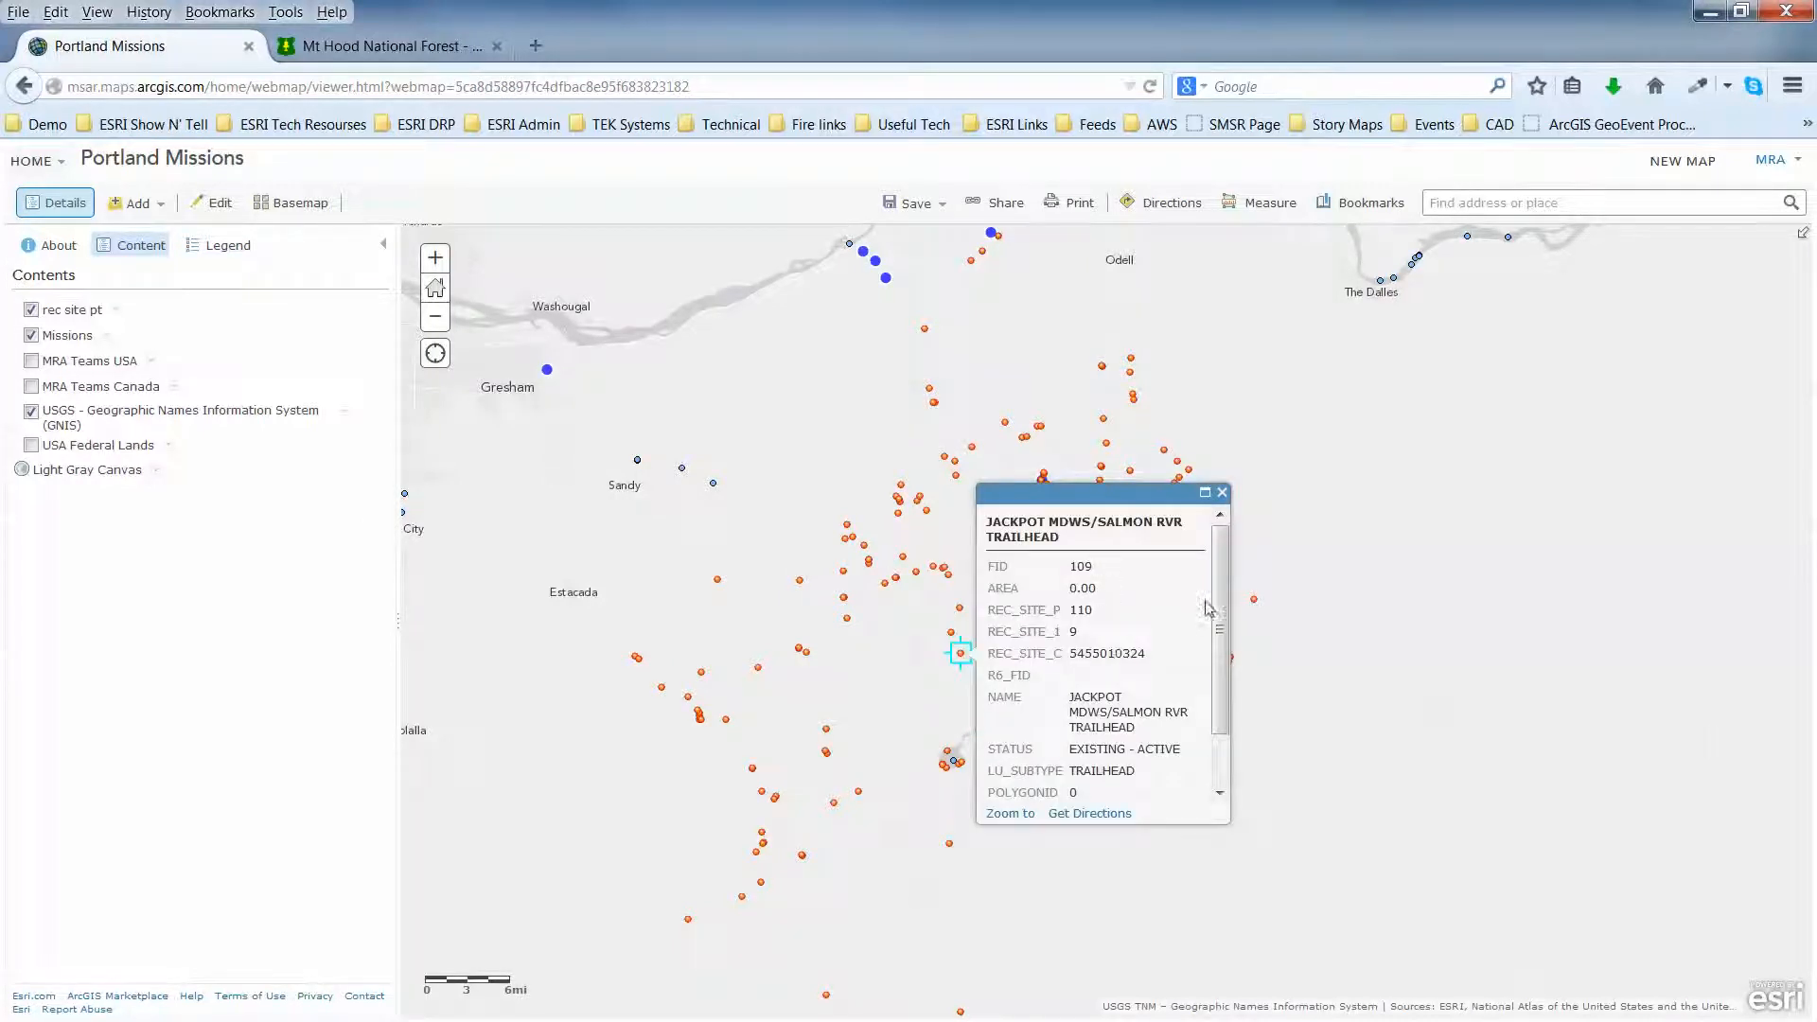
{"action": "scroll", "coordinate": [1210, 597], "scroll_direction": "down", "scroll_amount": 1}
{"action": "scroll", "coordinate": [1212, 587], "scroll_direction": "up", "scroll_amount": 1}
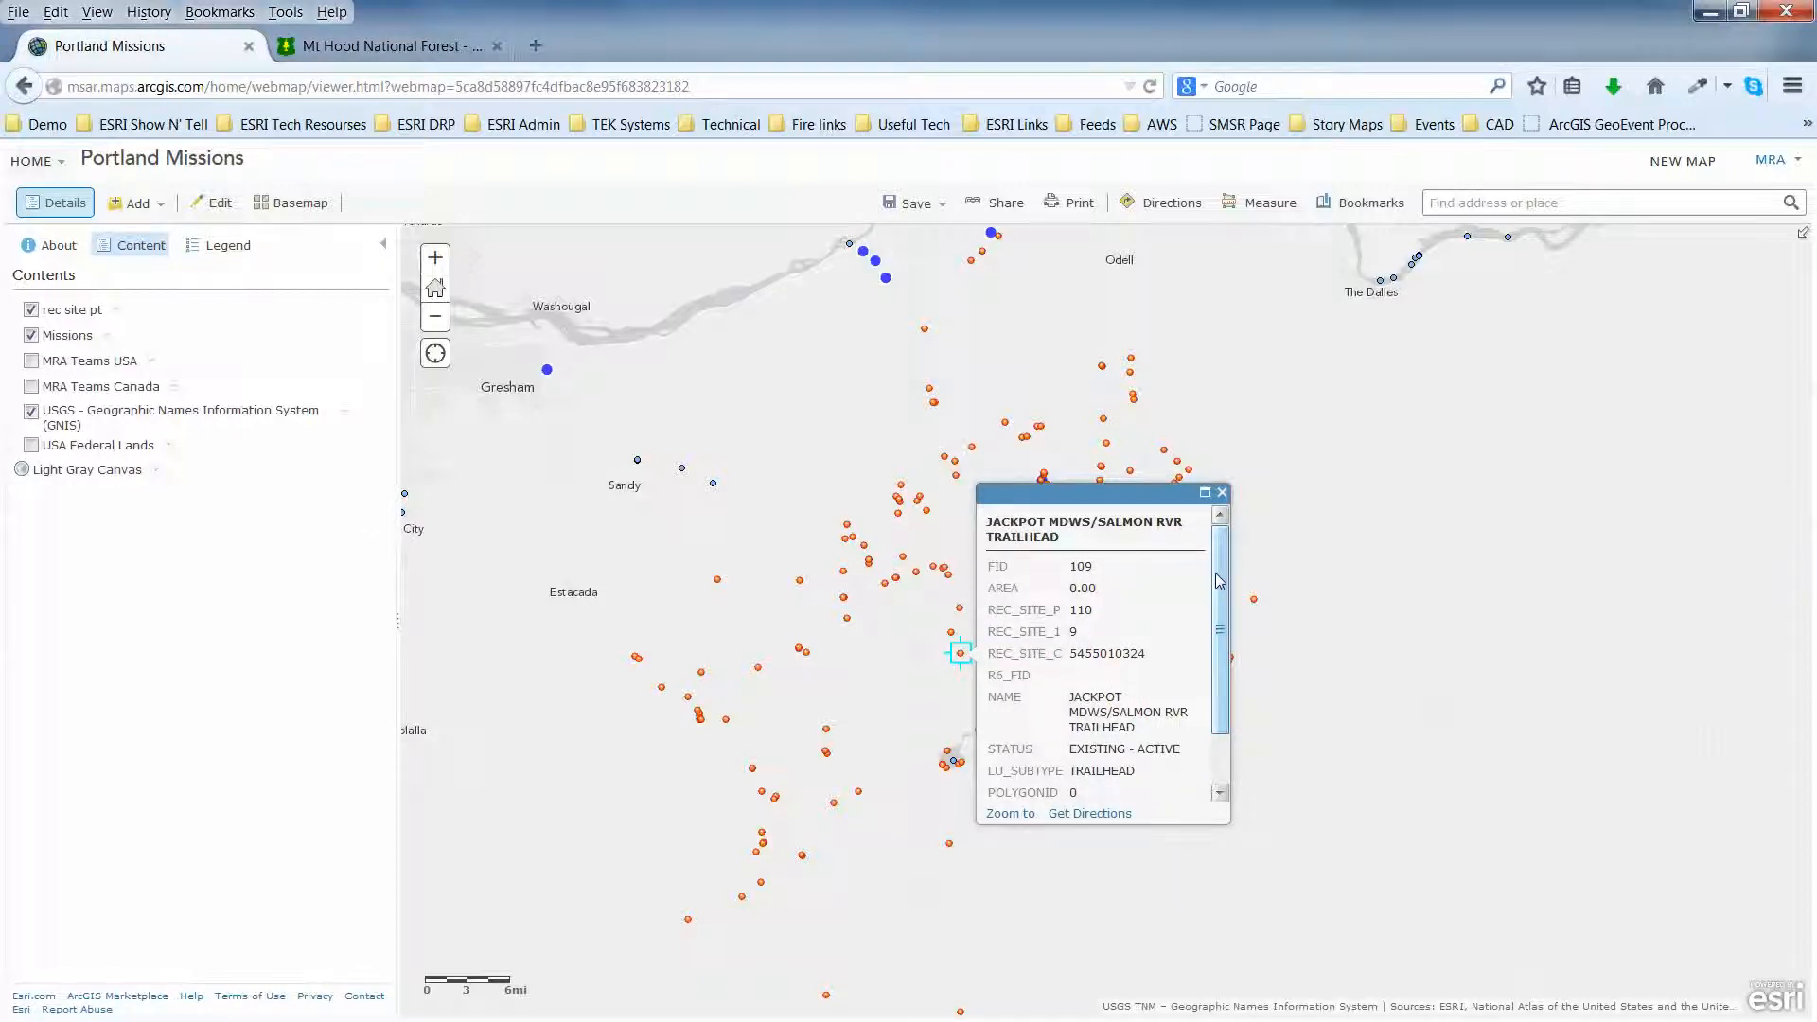
{"action": "left_click", "coordinate": [1223, 494]}
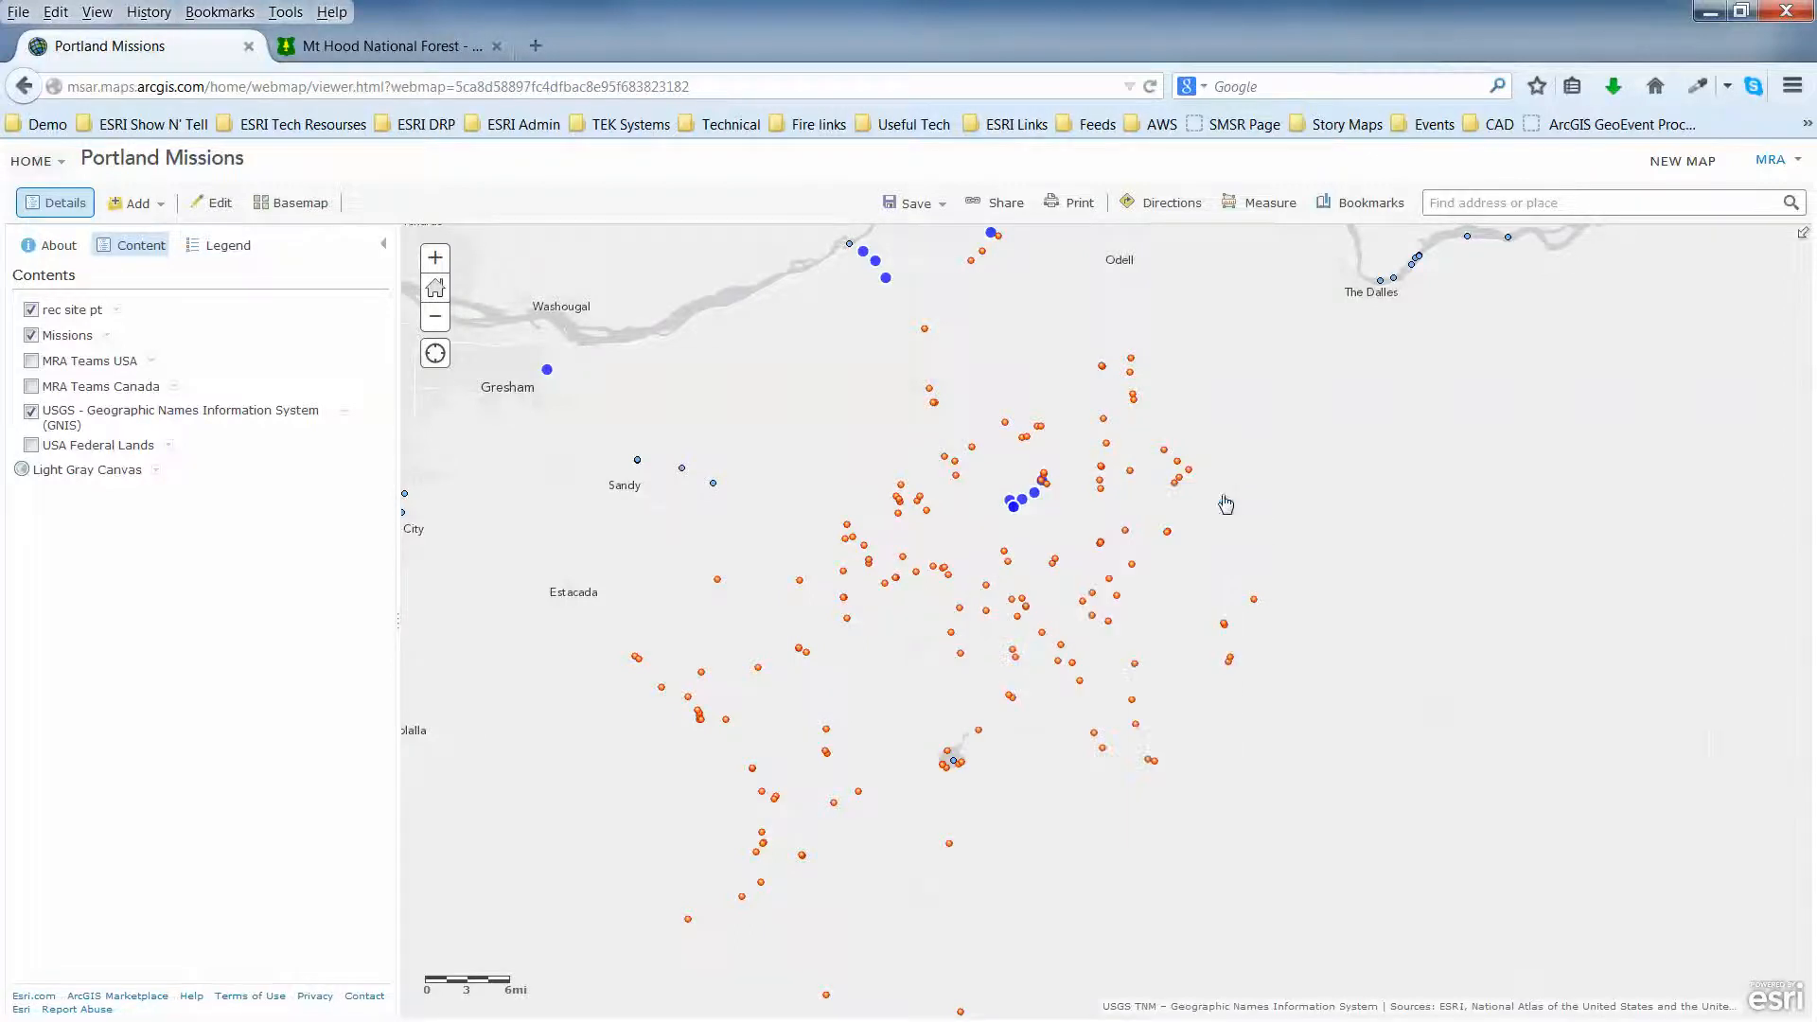
Rename the imported rec site pt layer to "Recreation points".
{"action": "left_click", "coordinate": [117, 310]}
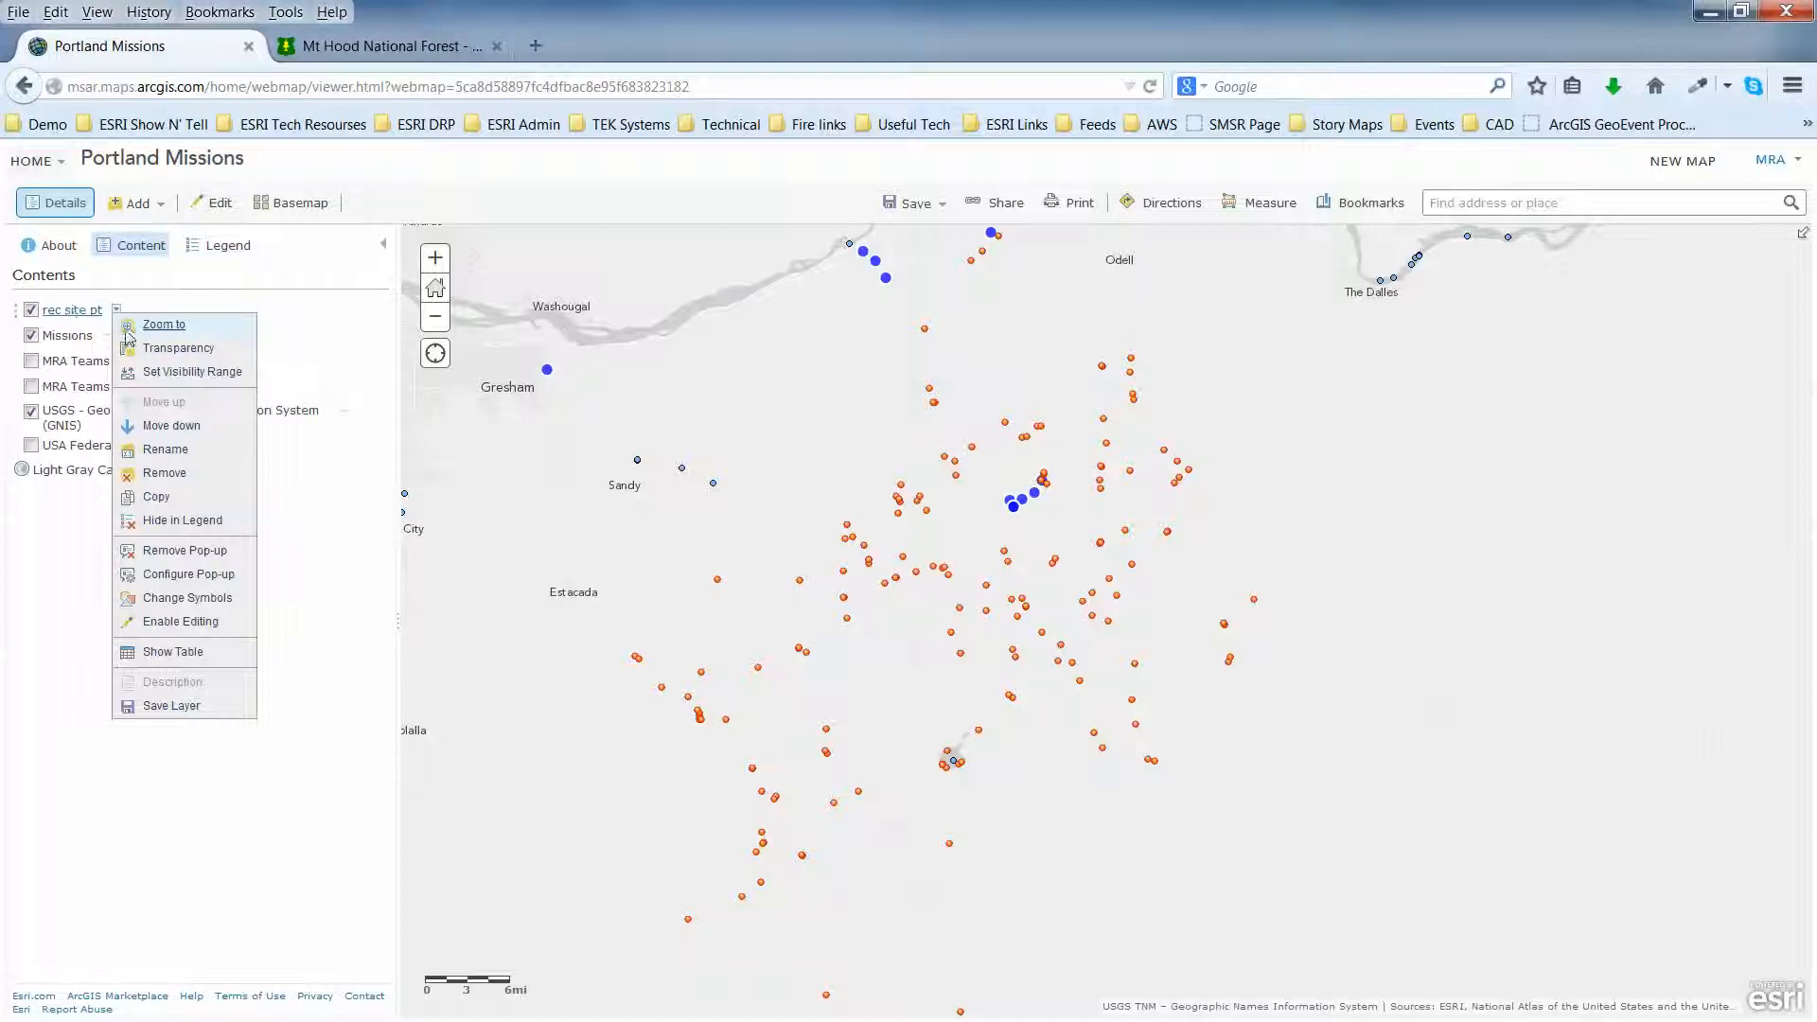
{"action": "left_click", "coordinate": [166, 449]}
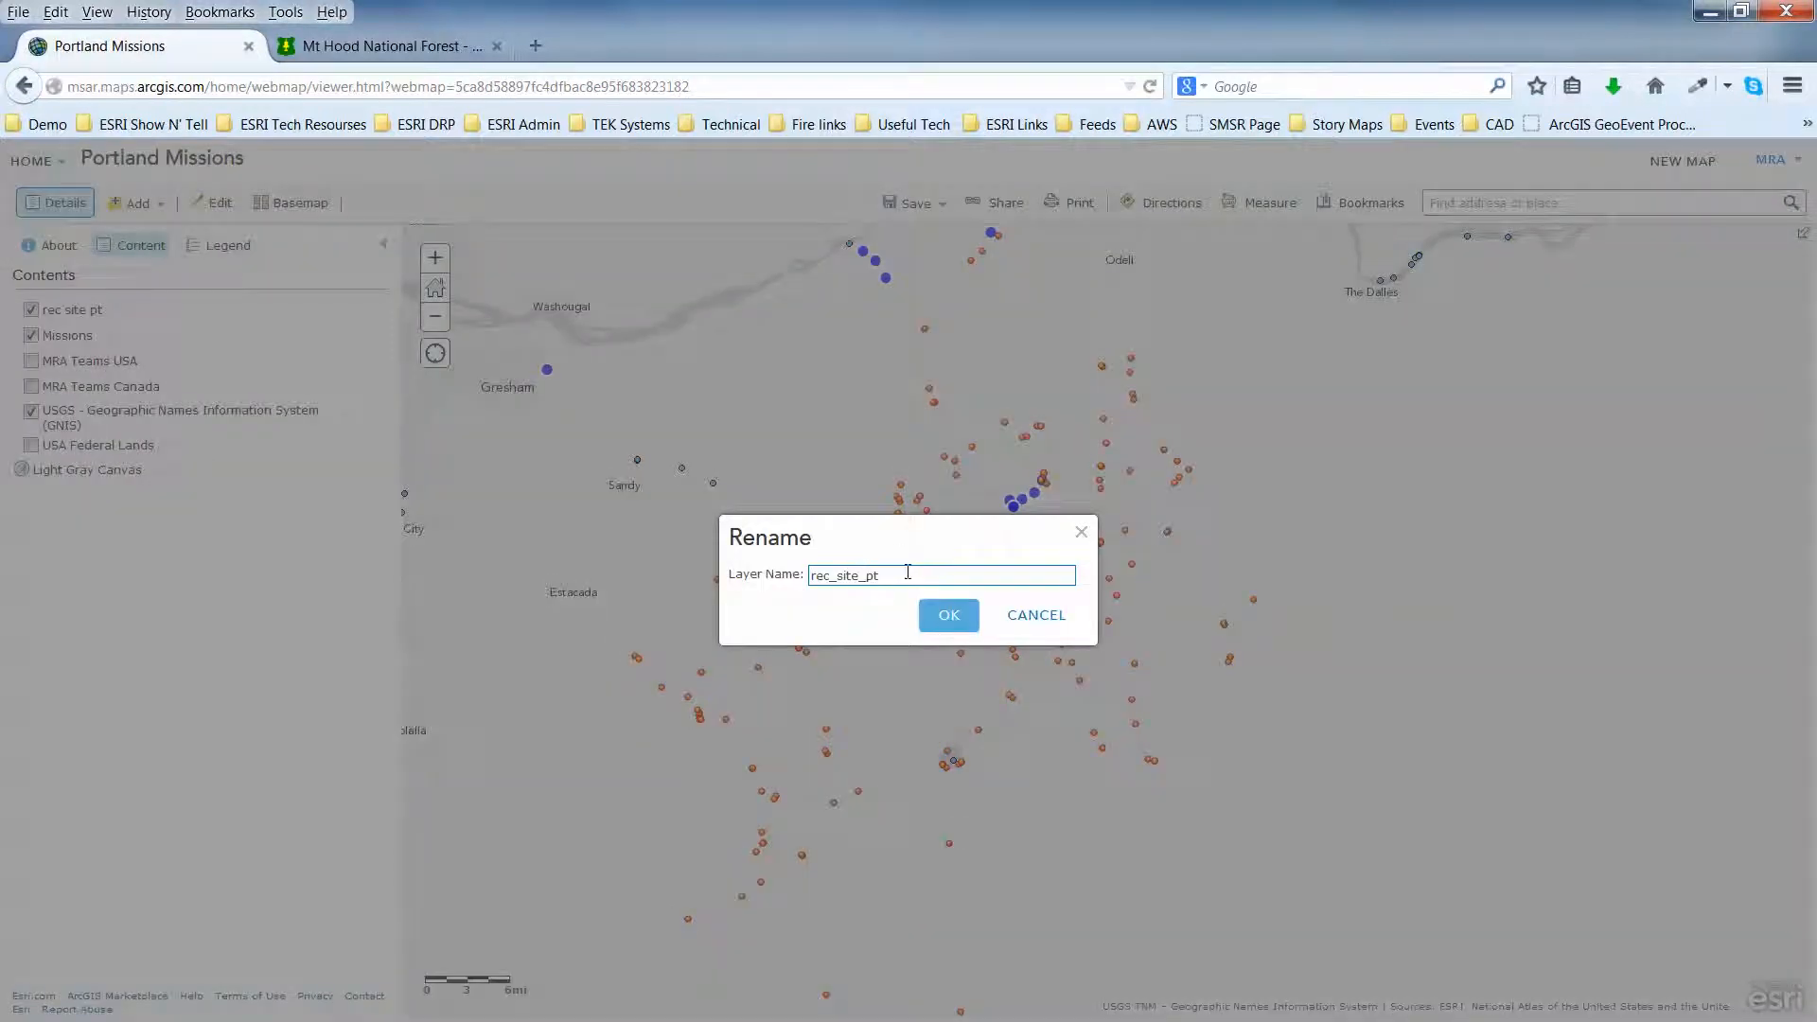
{"action": "left_click_drag", "start_coordinate": [908, 572], "coordinate": [796, 589]}
{"action": "type", "text": "Recreation points"}
{"action": "left_click", "coordinate": [951, 618]}
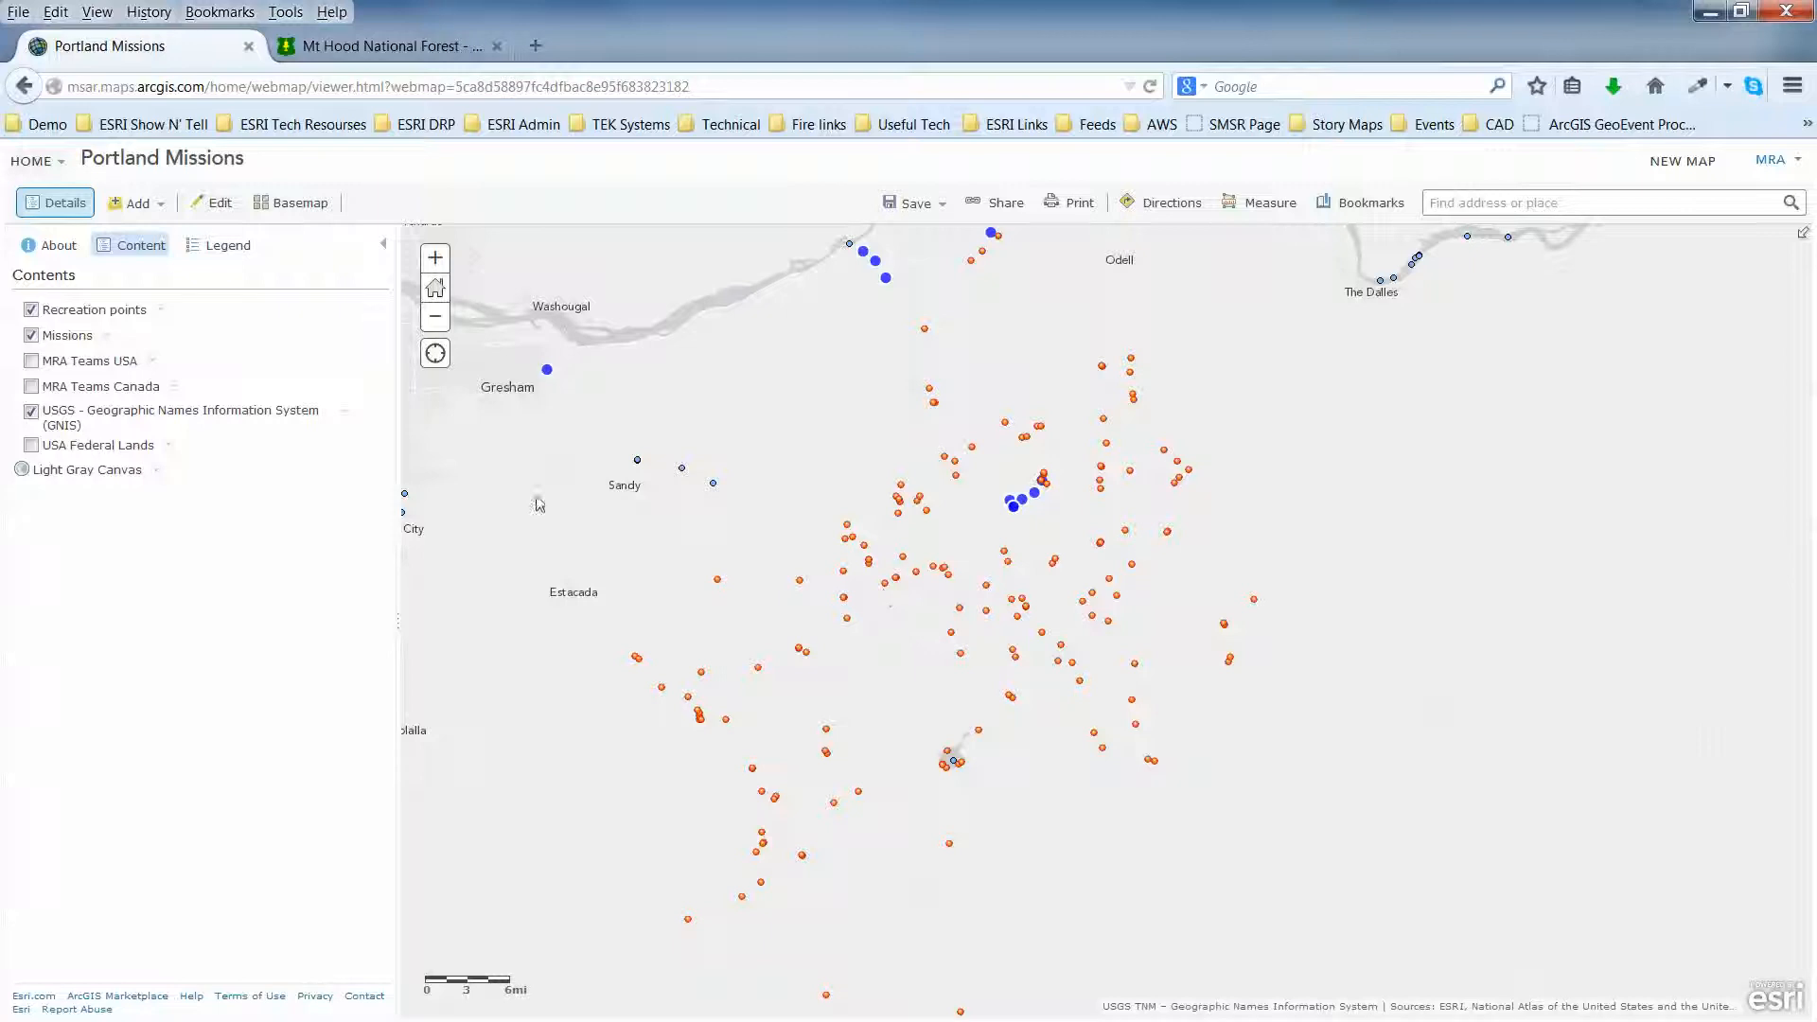
Symbolize the Recreation points layer with unique symbols based on the LU_SUBTYPE field.
{"action": "left_click", "coordinate": [84, 312]}
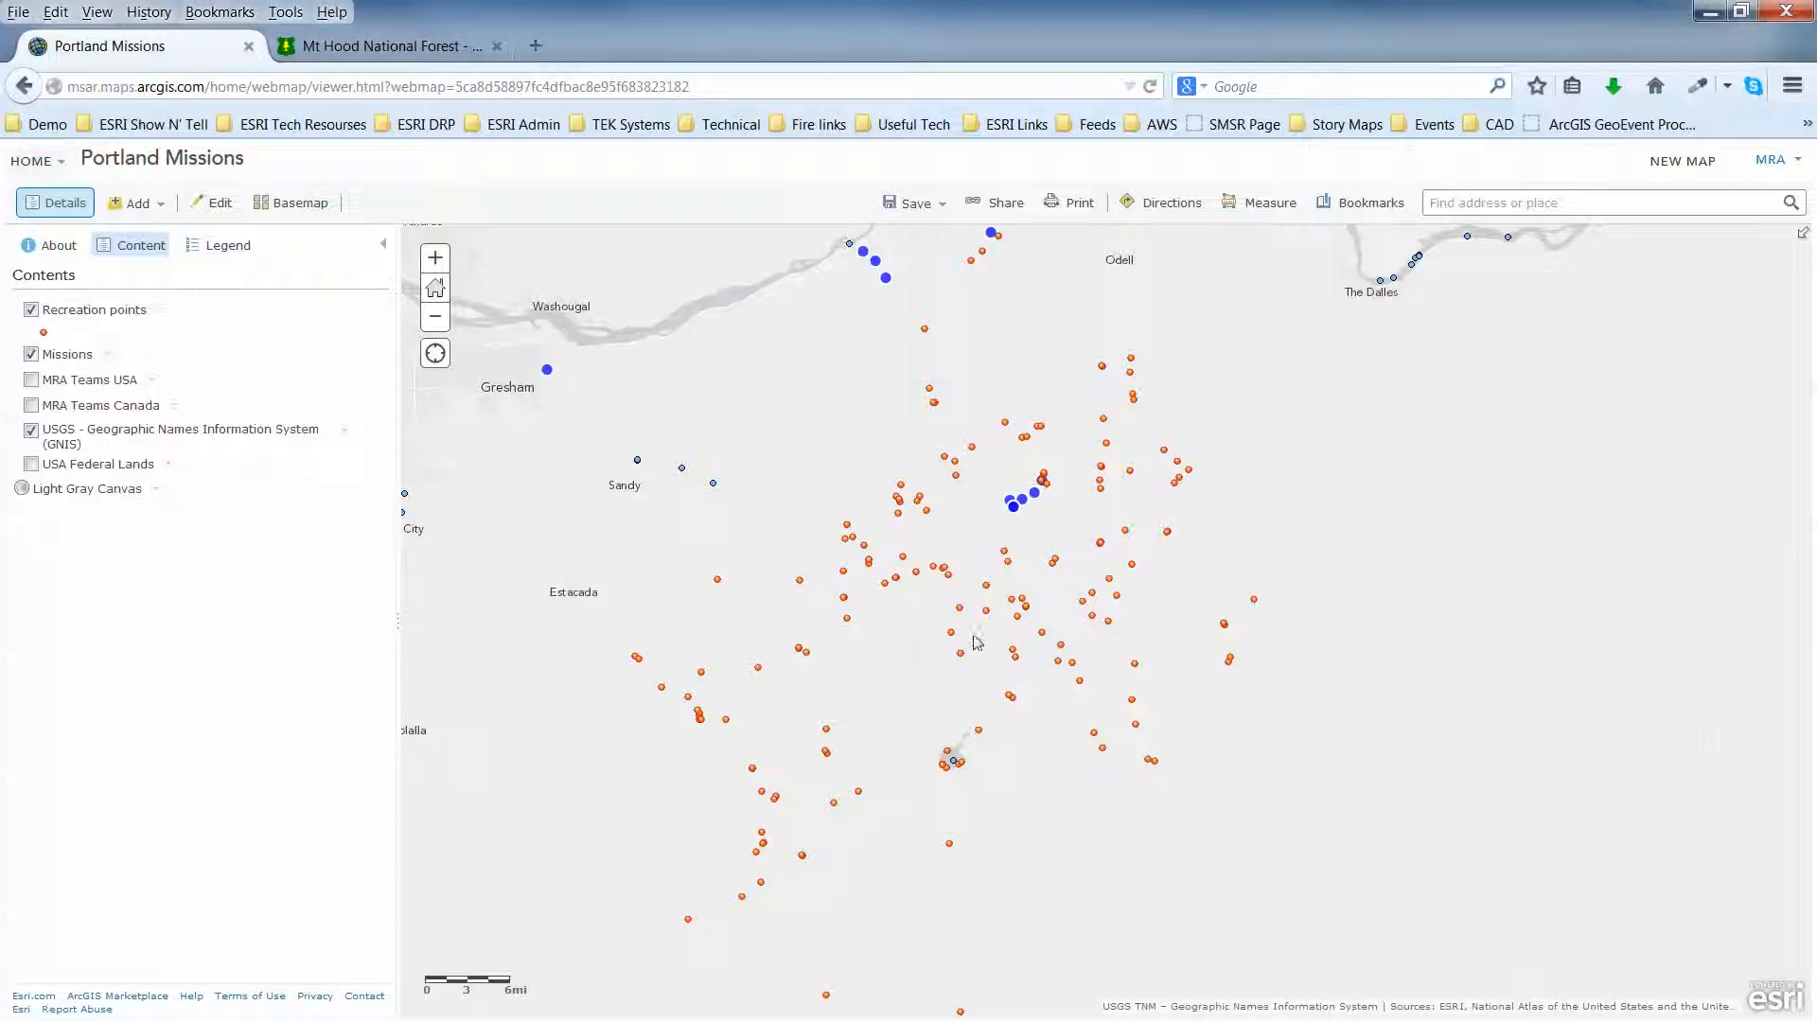
{"action": "left_click", "coordinate": [161, 312]}
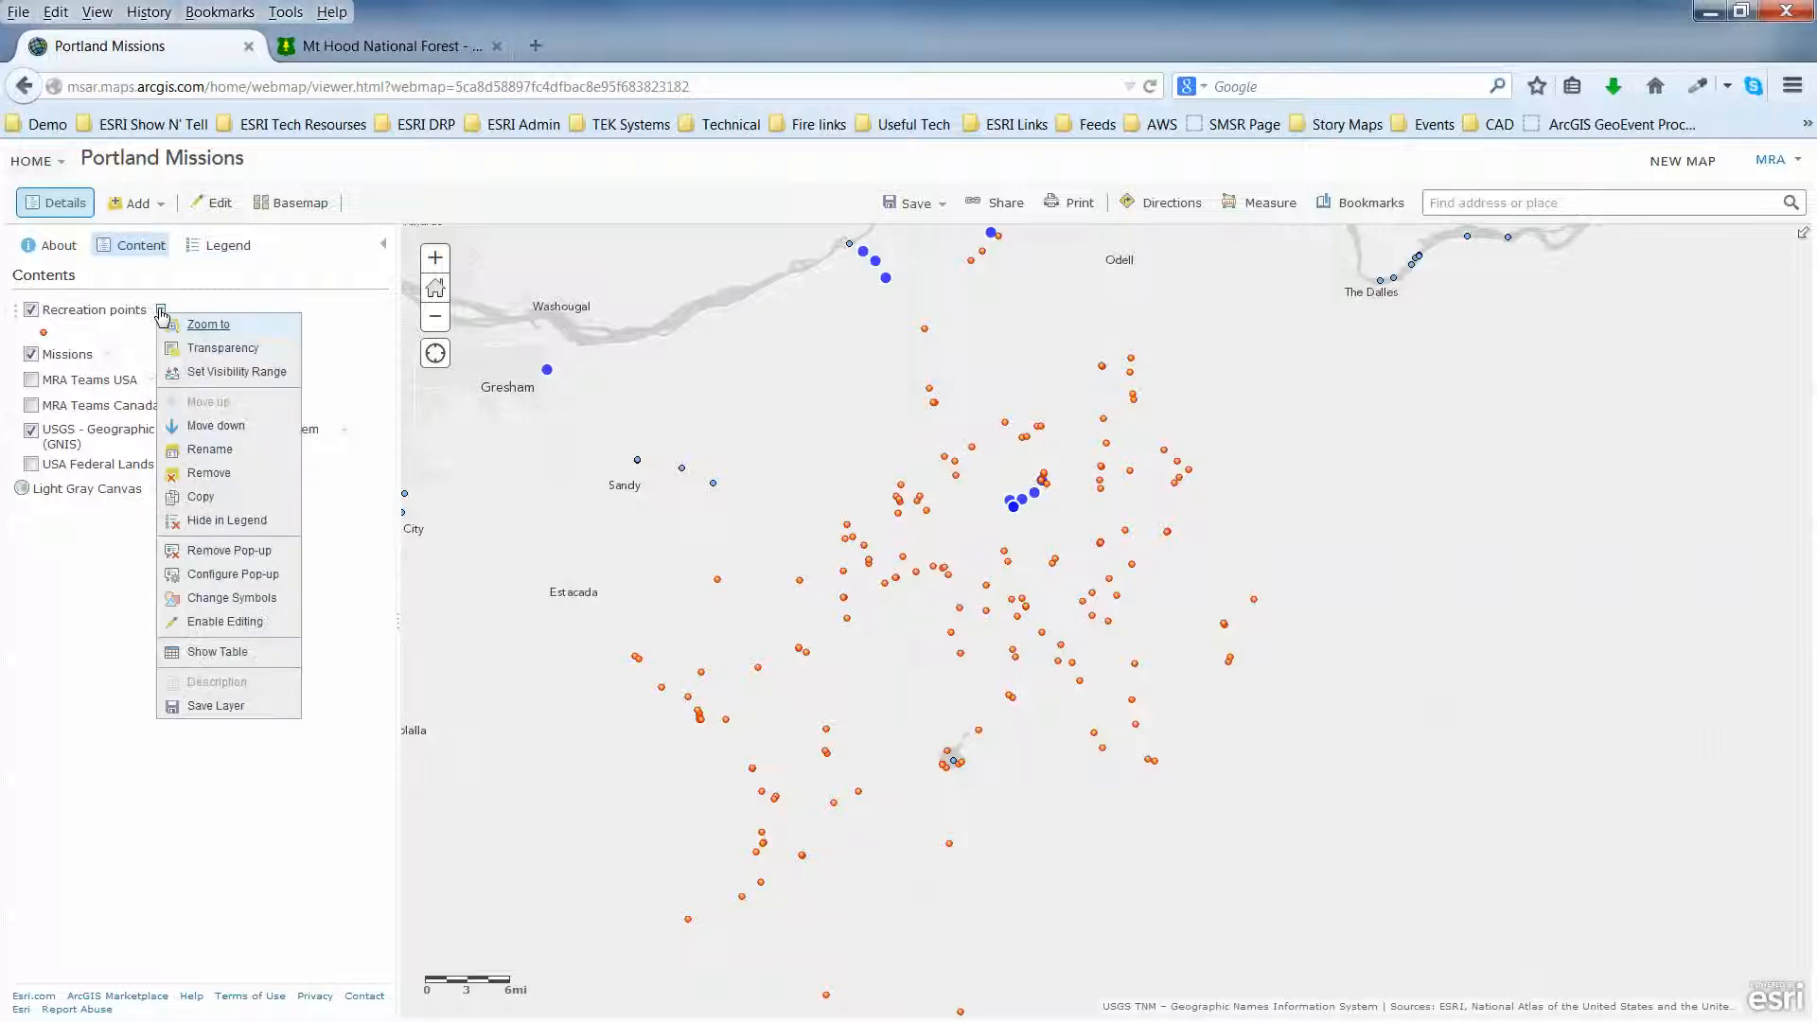
{"action": "left_click", "coordinate": [233, 598]}
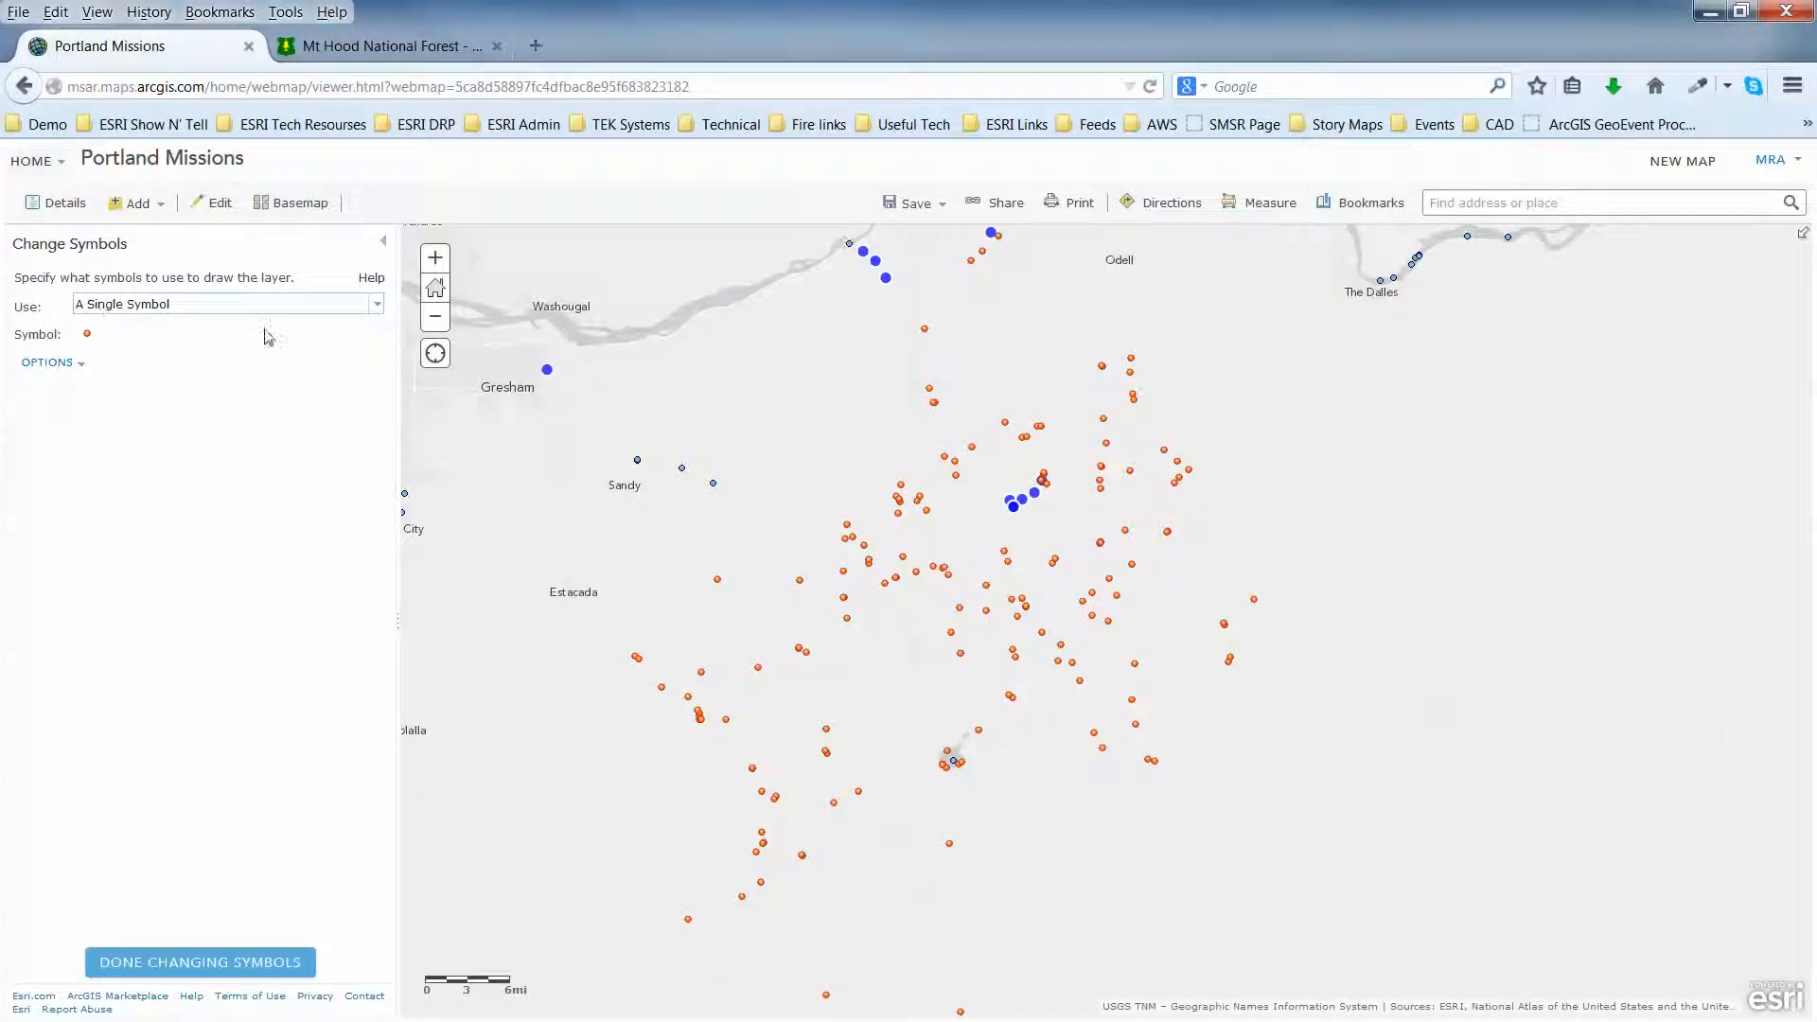
{"action": "left_click", "coordinate": [377, 307]}
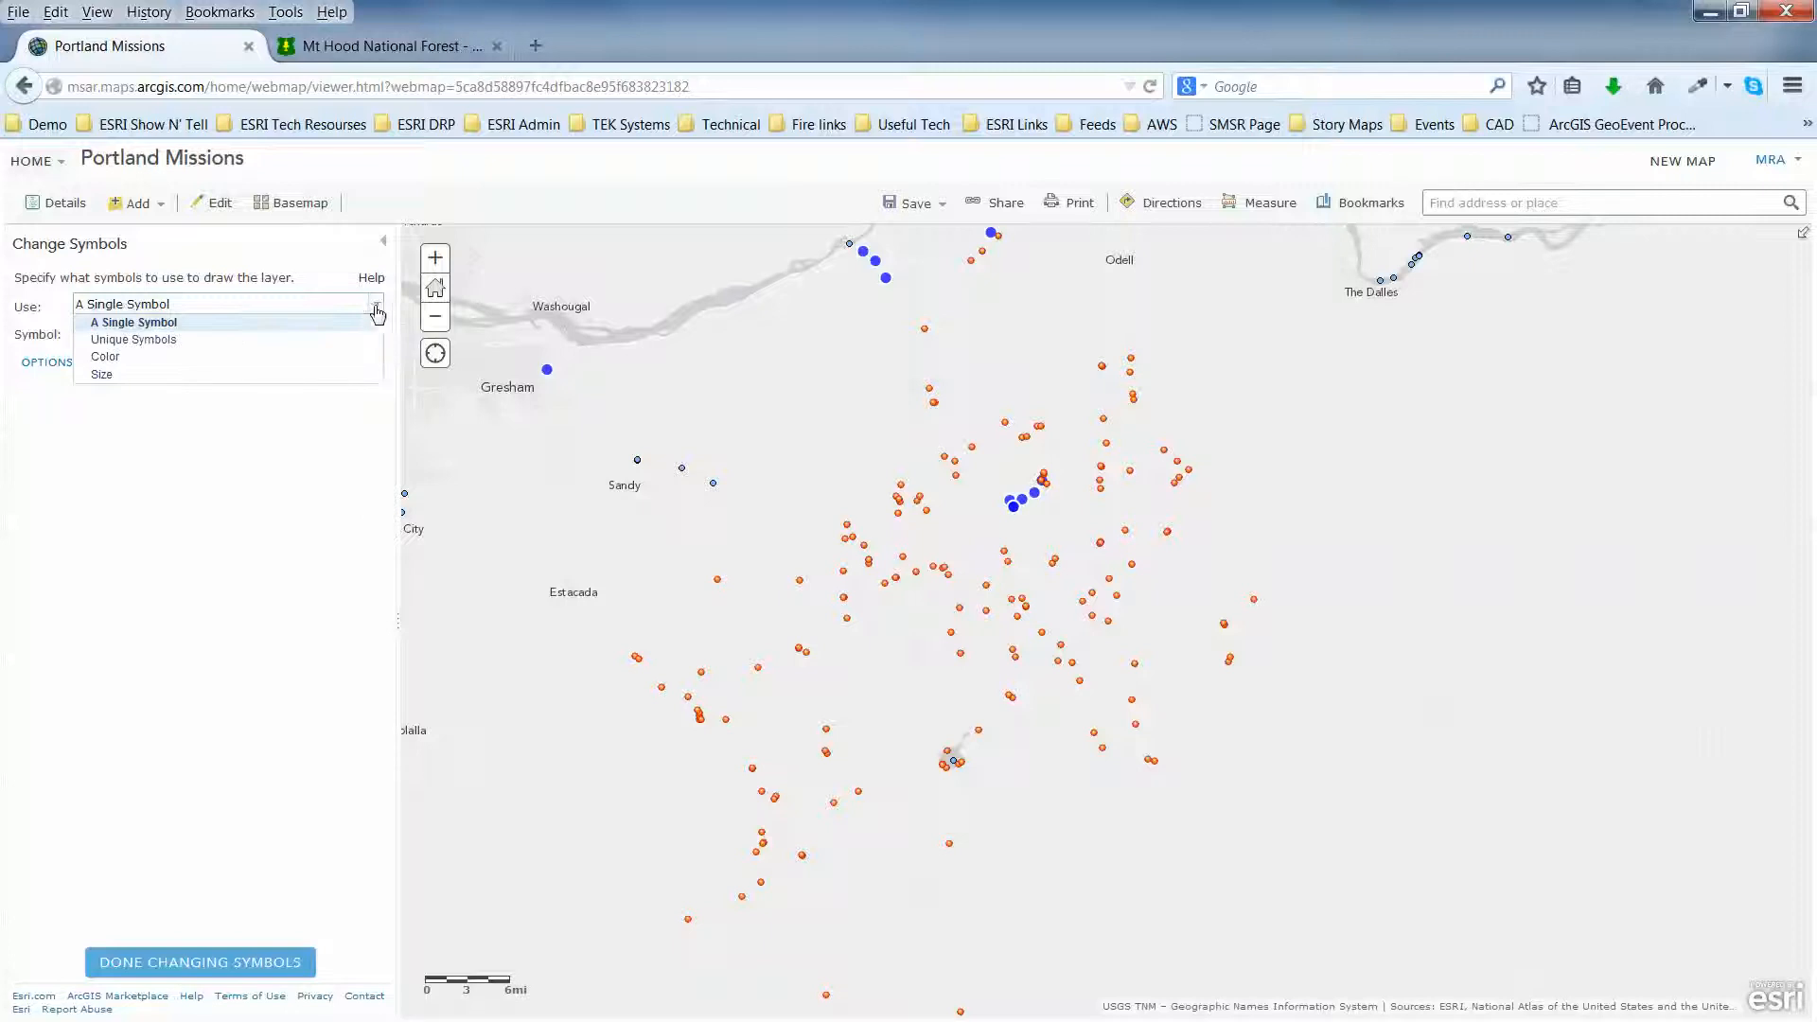
{"action": "left_click", "coordinate": [179, 350]}
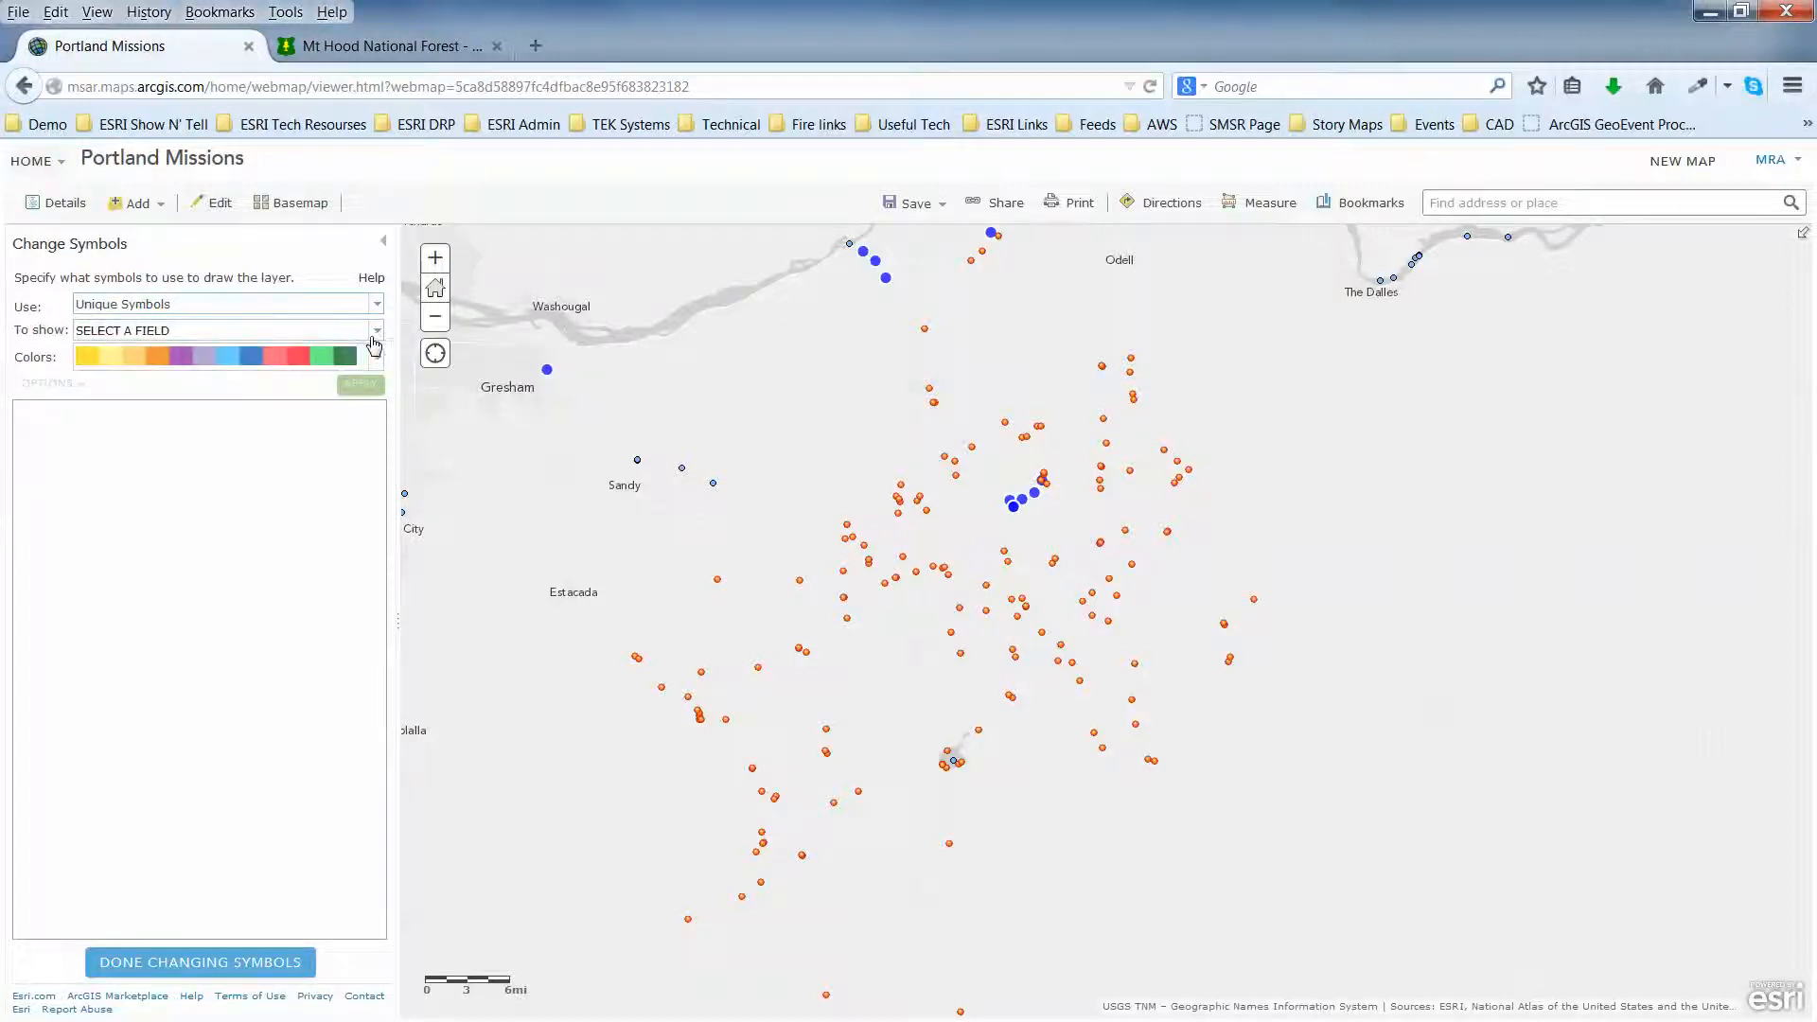
{"action": "left_click", "coordinate": [378, 333]}
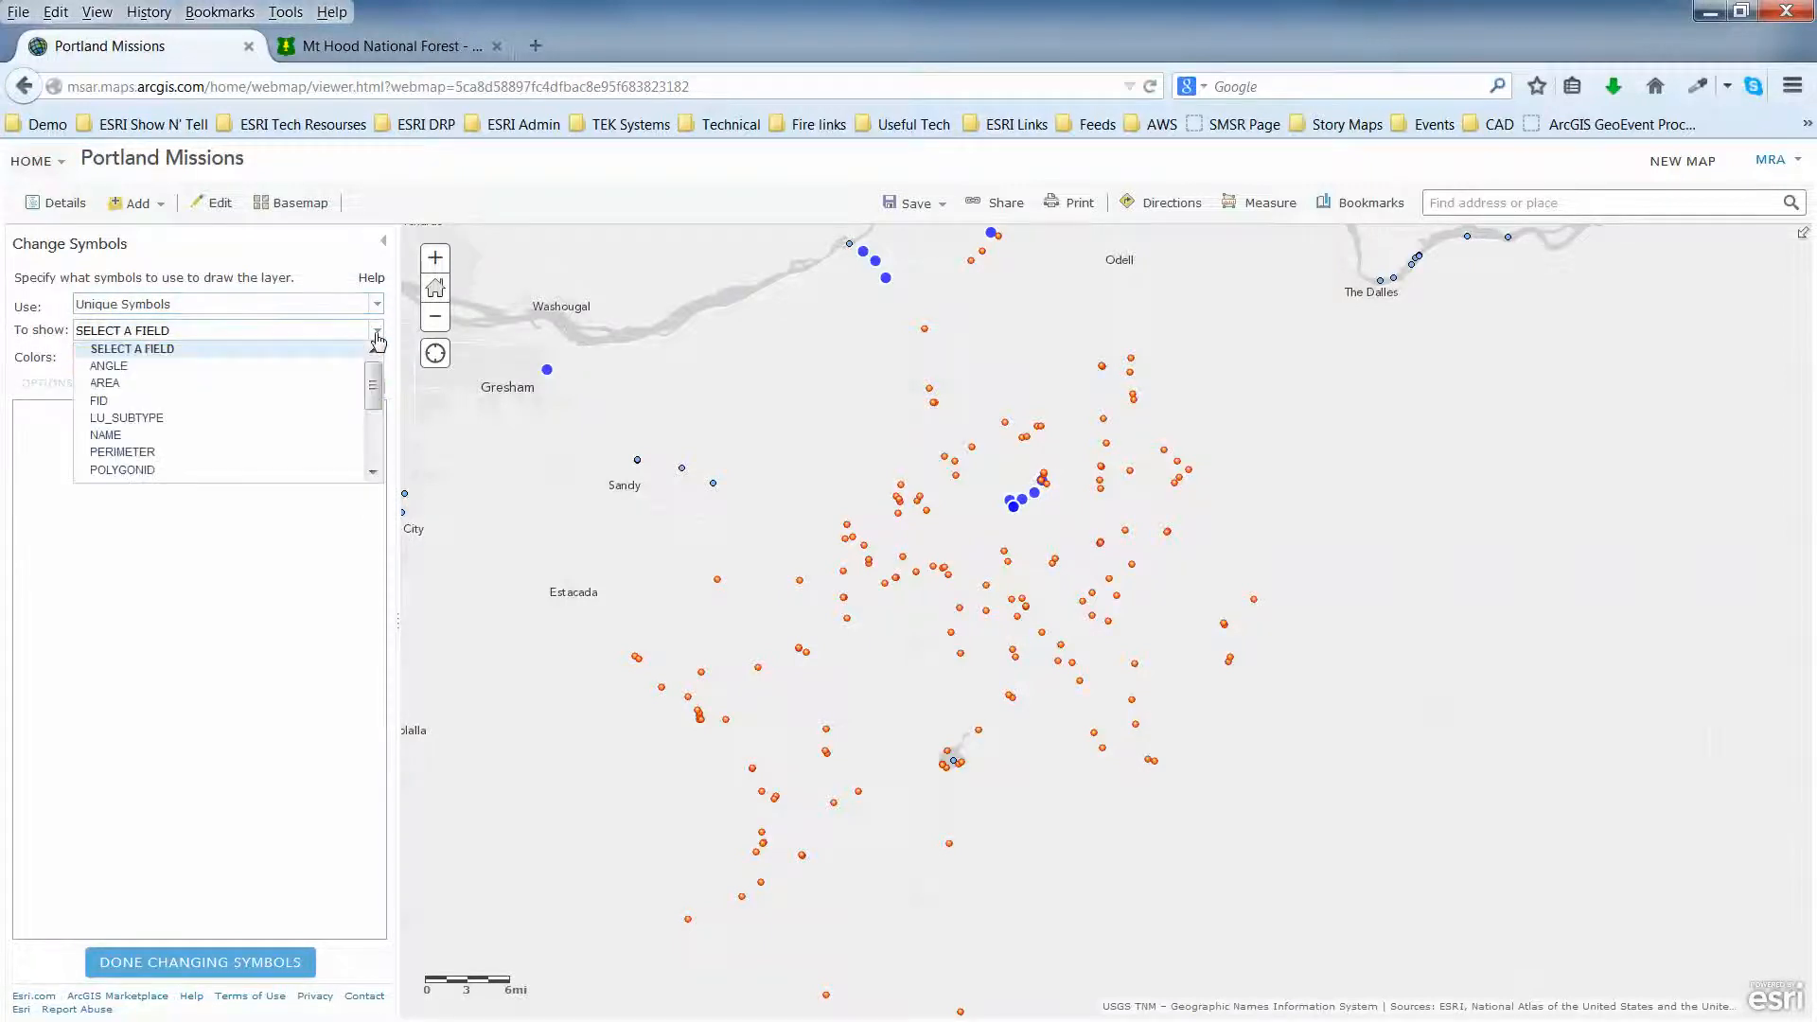
{"action": "left_click", "coordinate": [178, 418]}
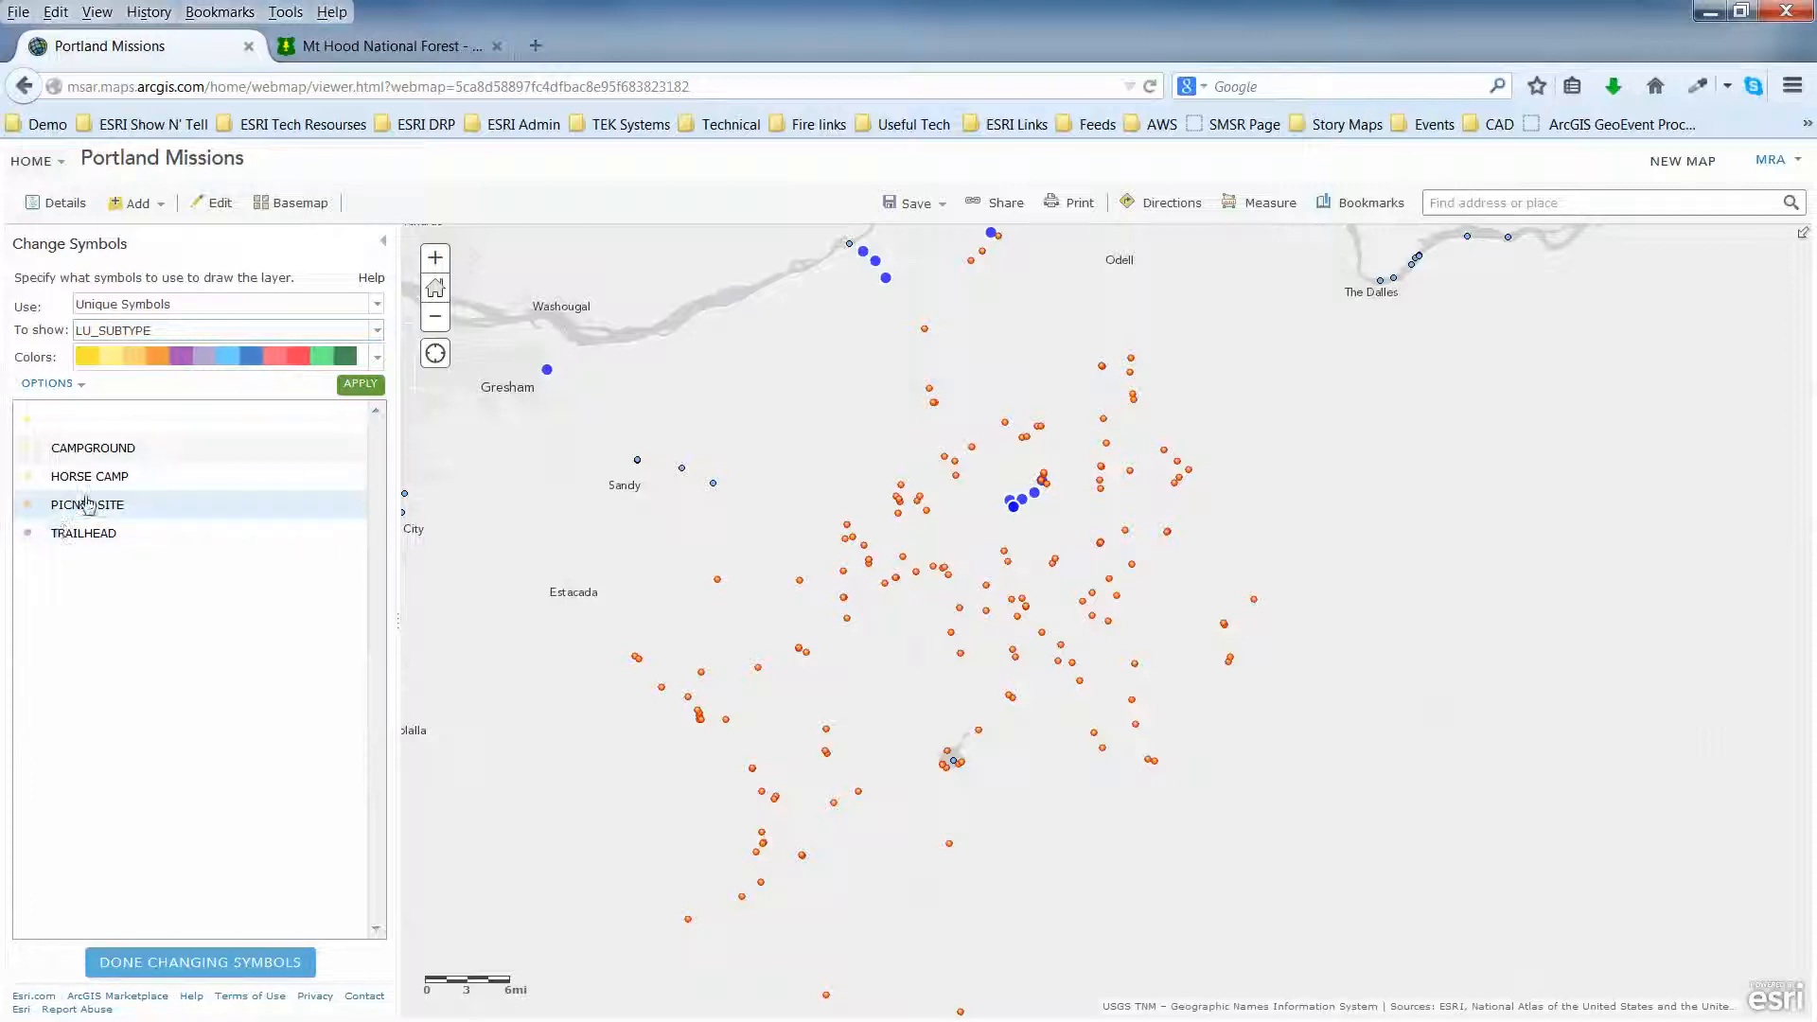
Give the CAMPGROUND category the tent symbol from the Outdoor Recreation set and enlarge it.
{"action": "left_click", "coordinate": [29, 458]}
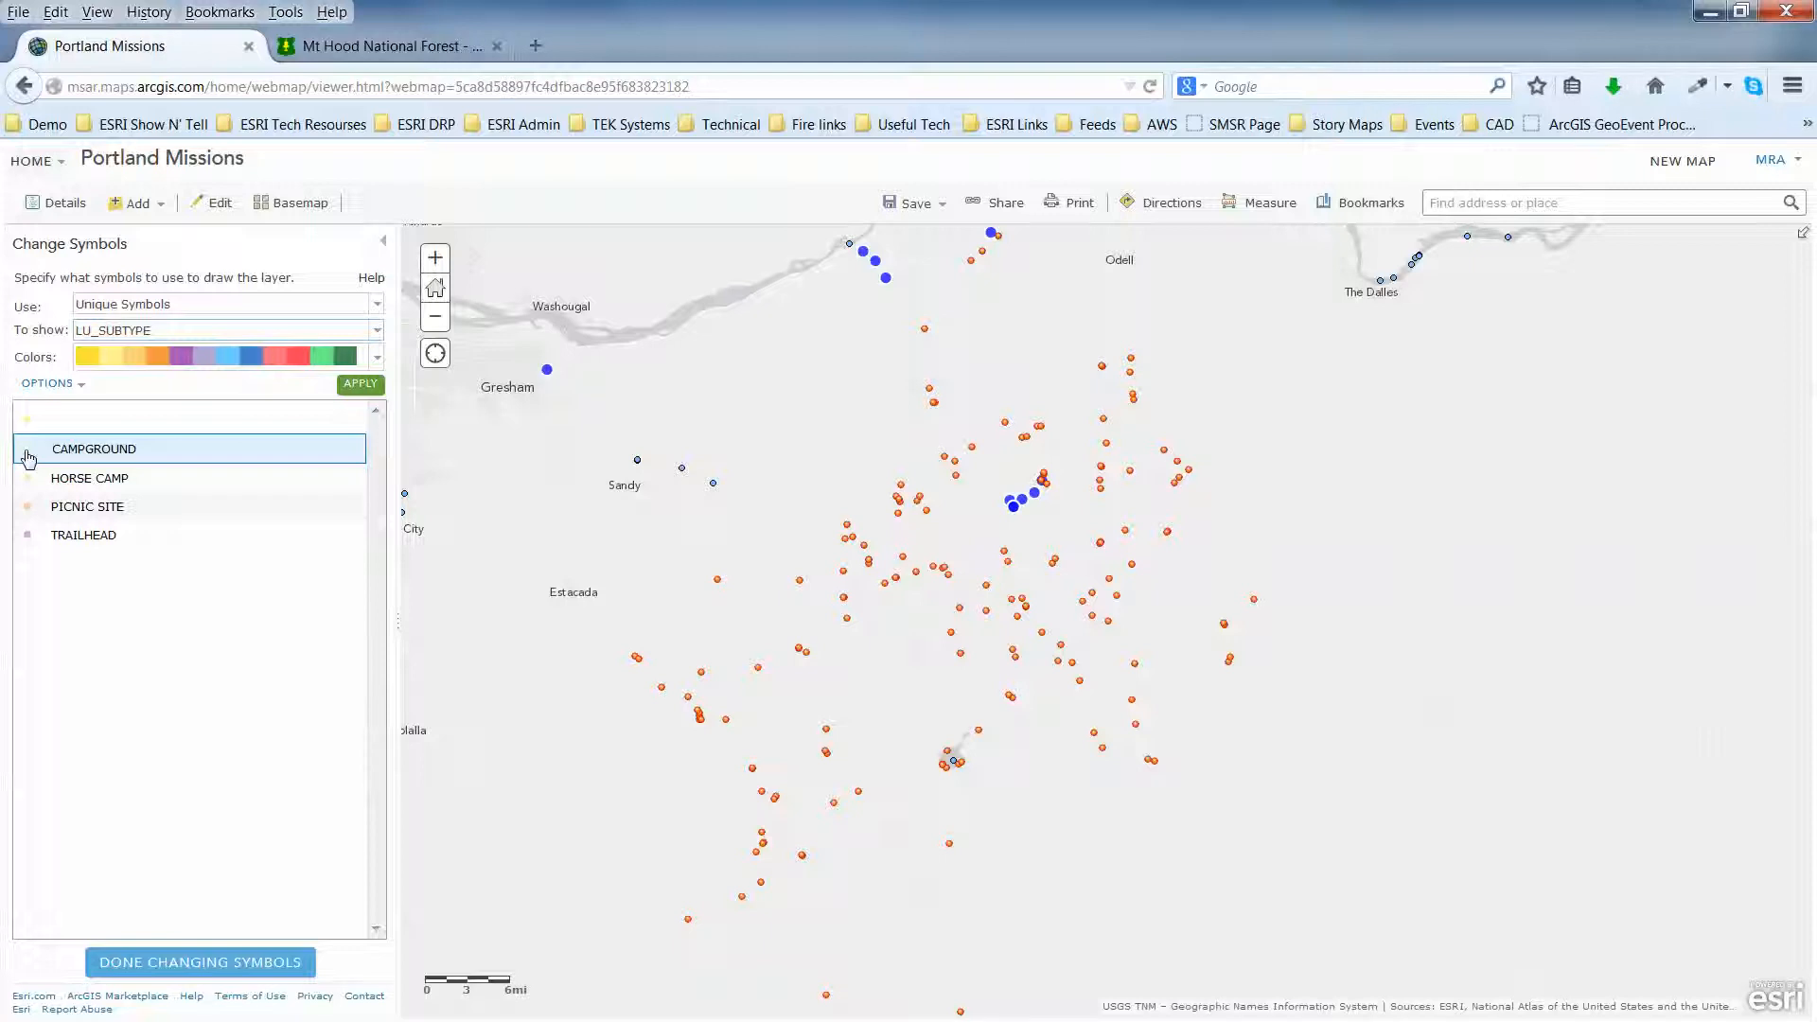
{"action": "left_click", "coordinate": [27, 456]}
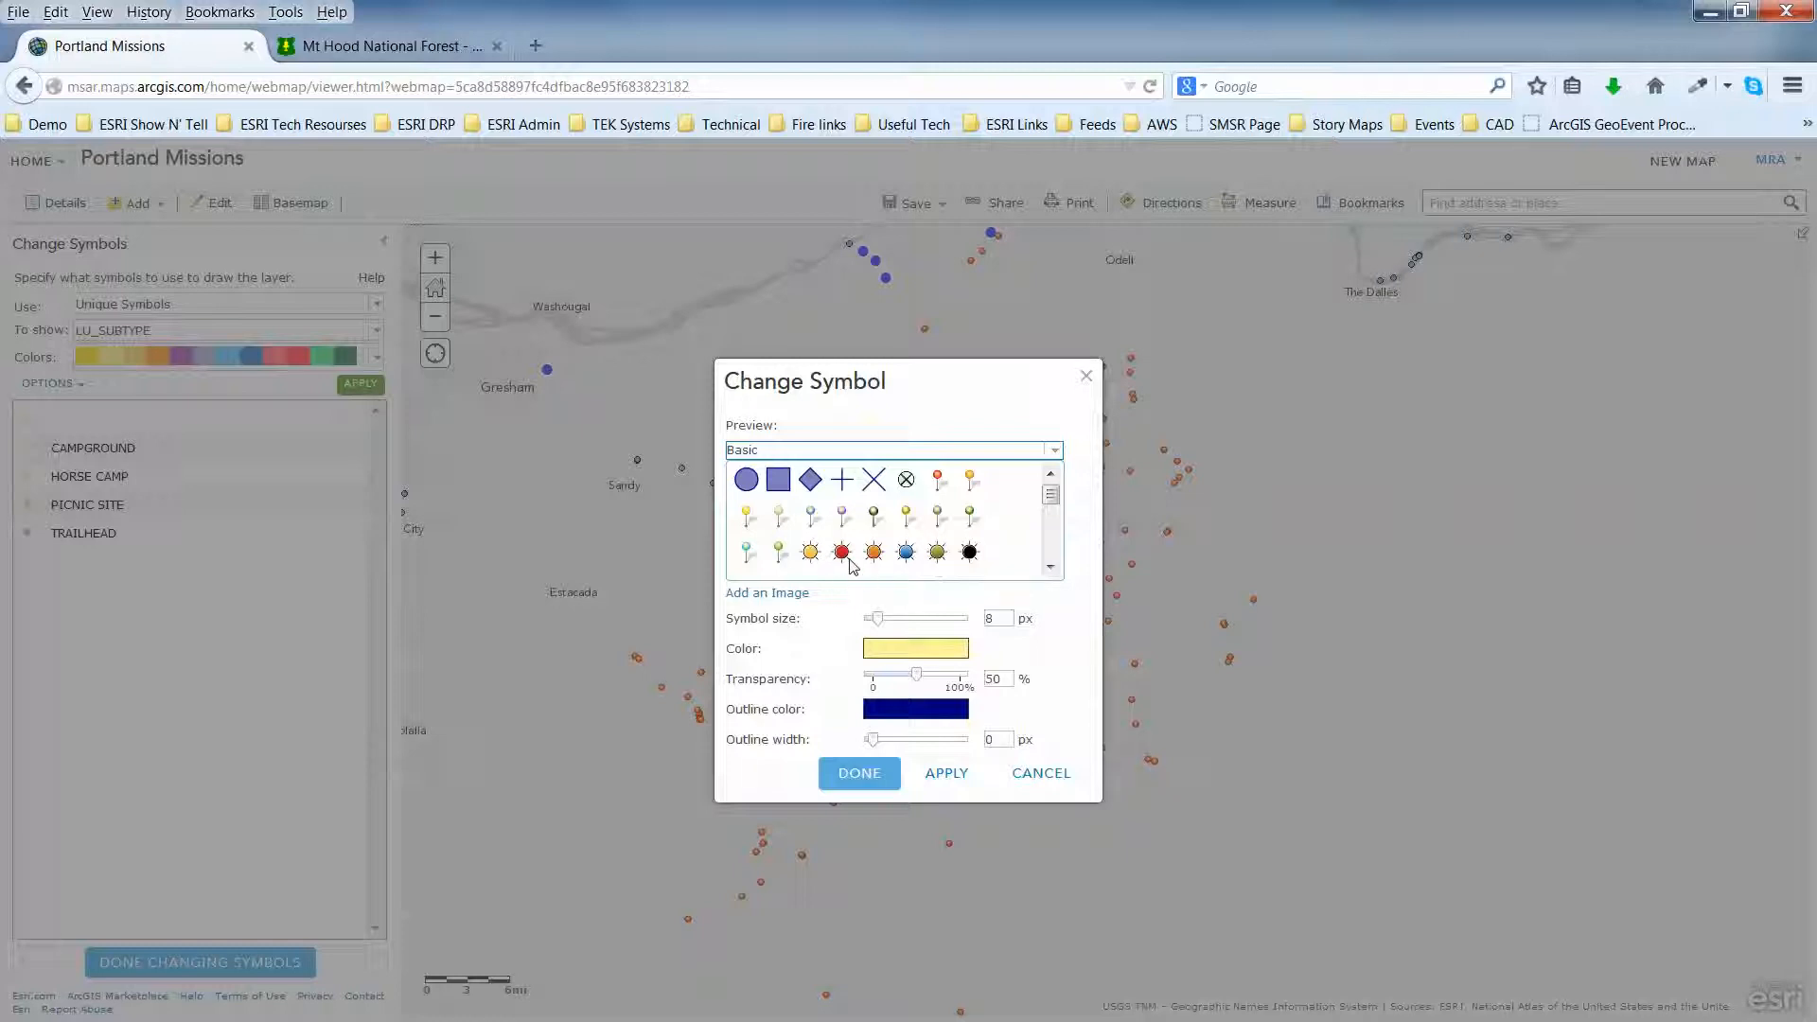
{"action": "left_click", "coordinate": [1055, 453]}
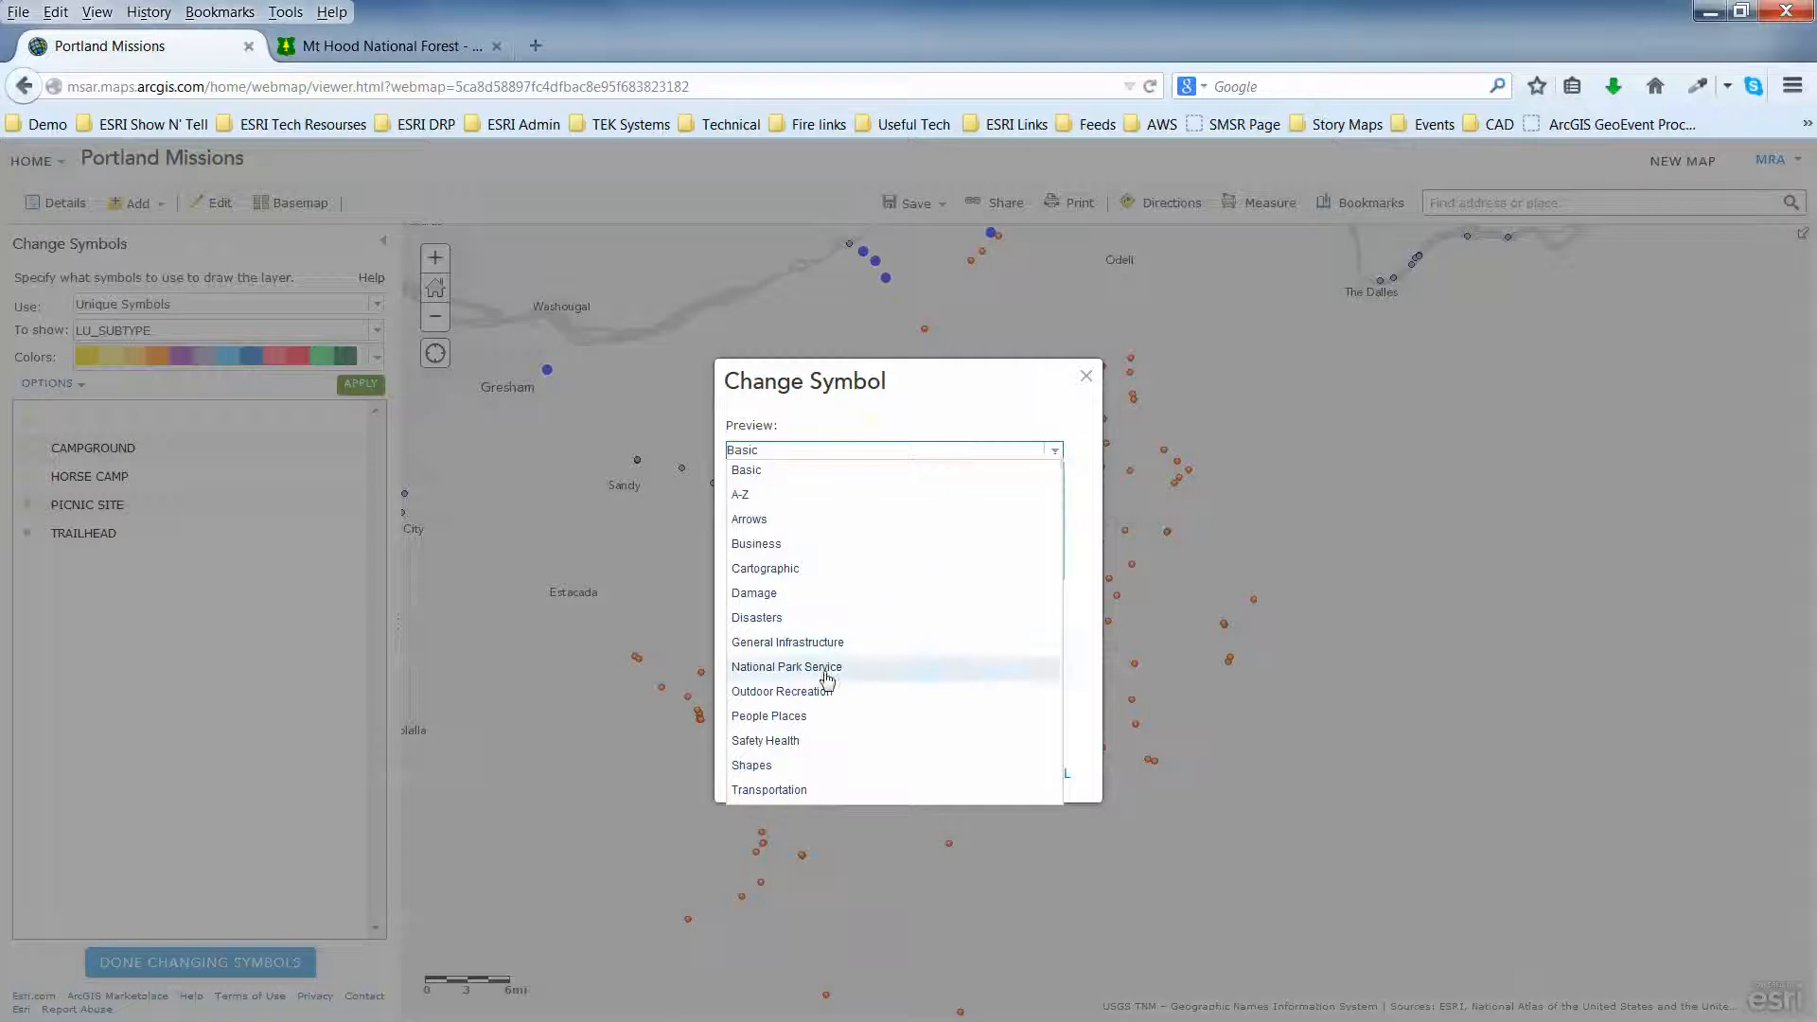
{"action": "left_click", "coordinate": [775, 693]}
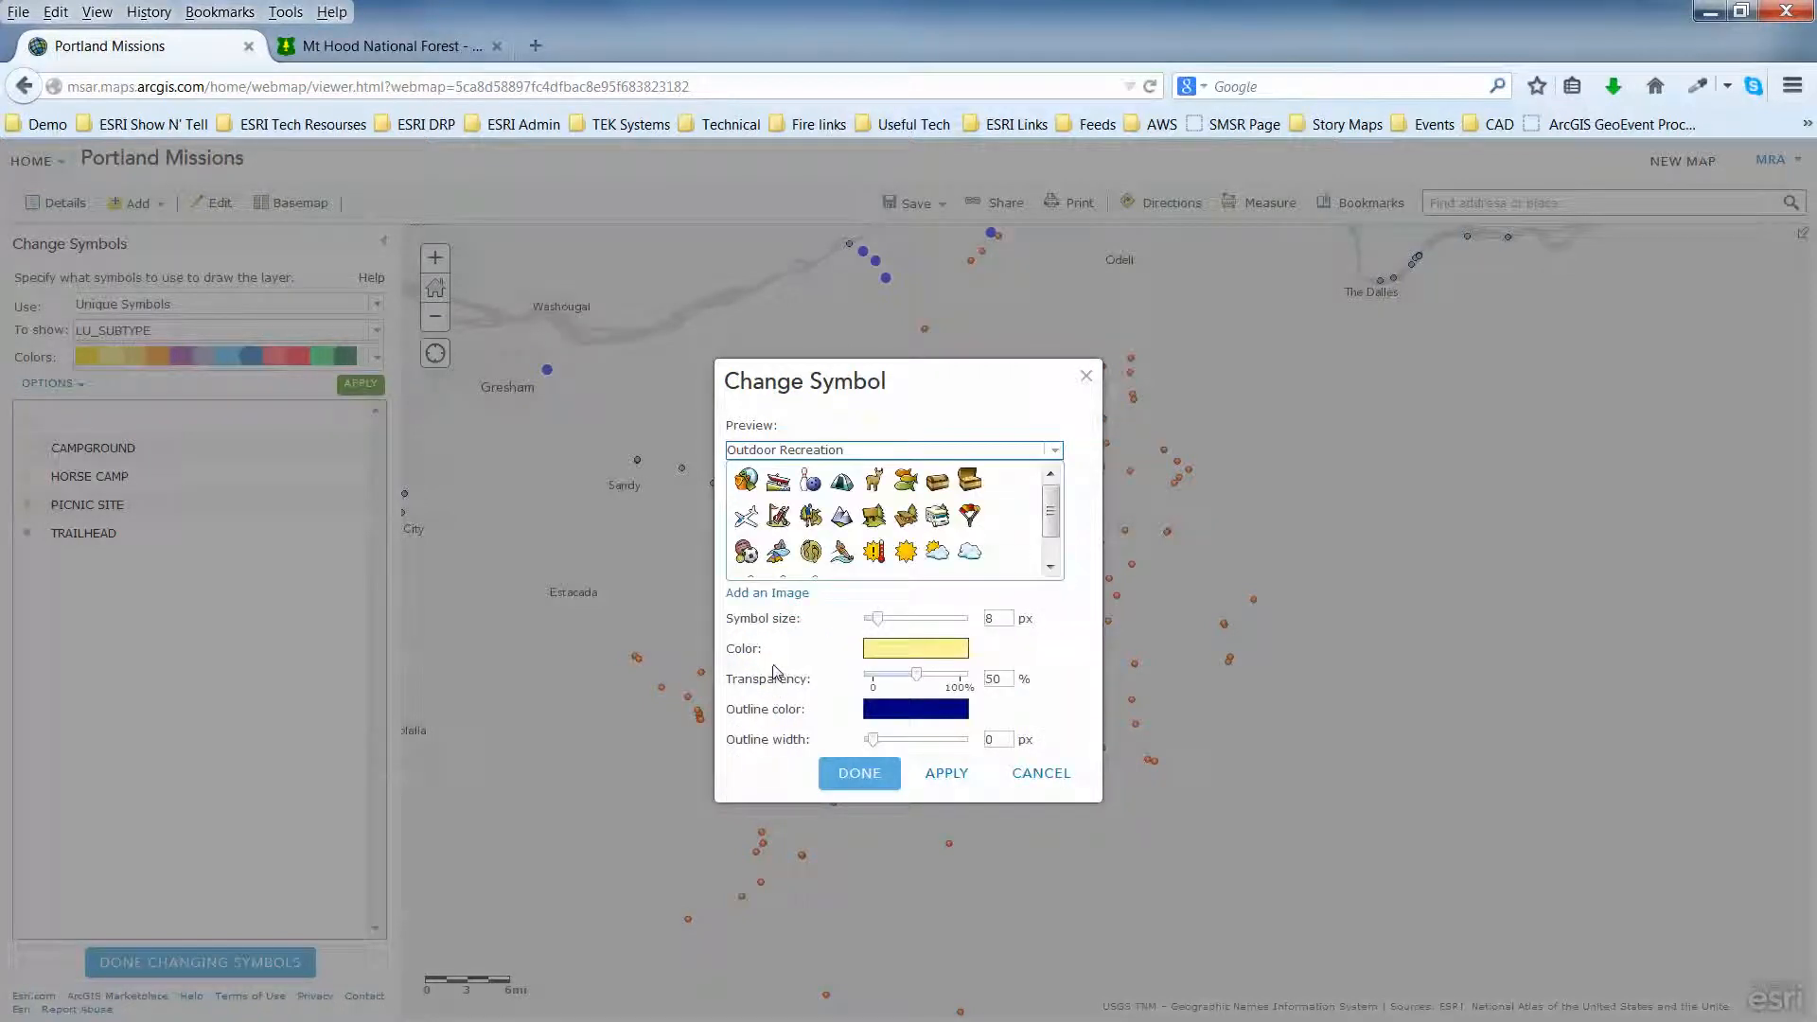
{"action": "left_click", "coordinate": [842, 483]}
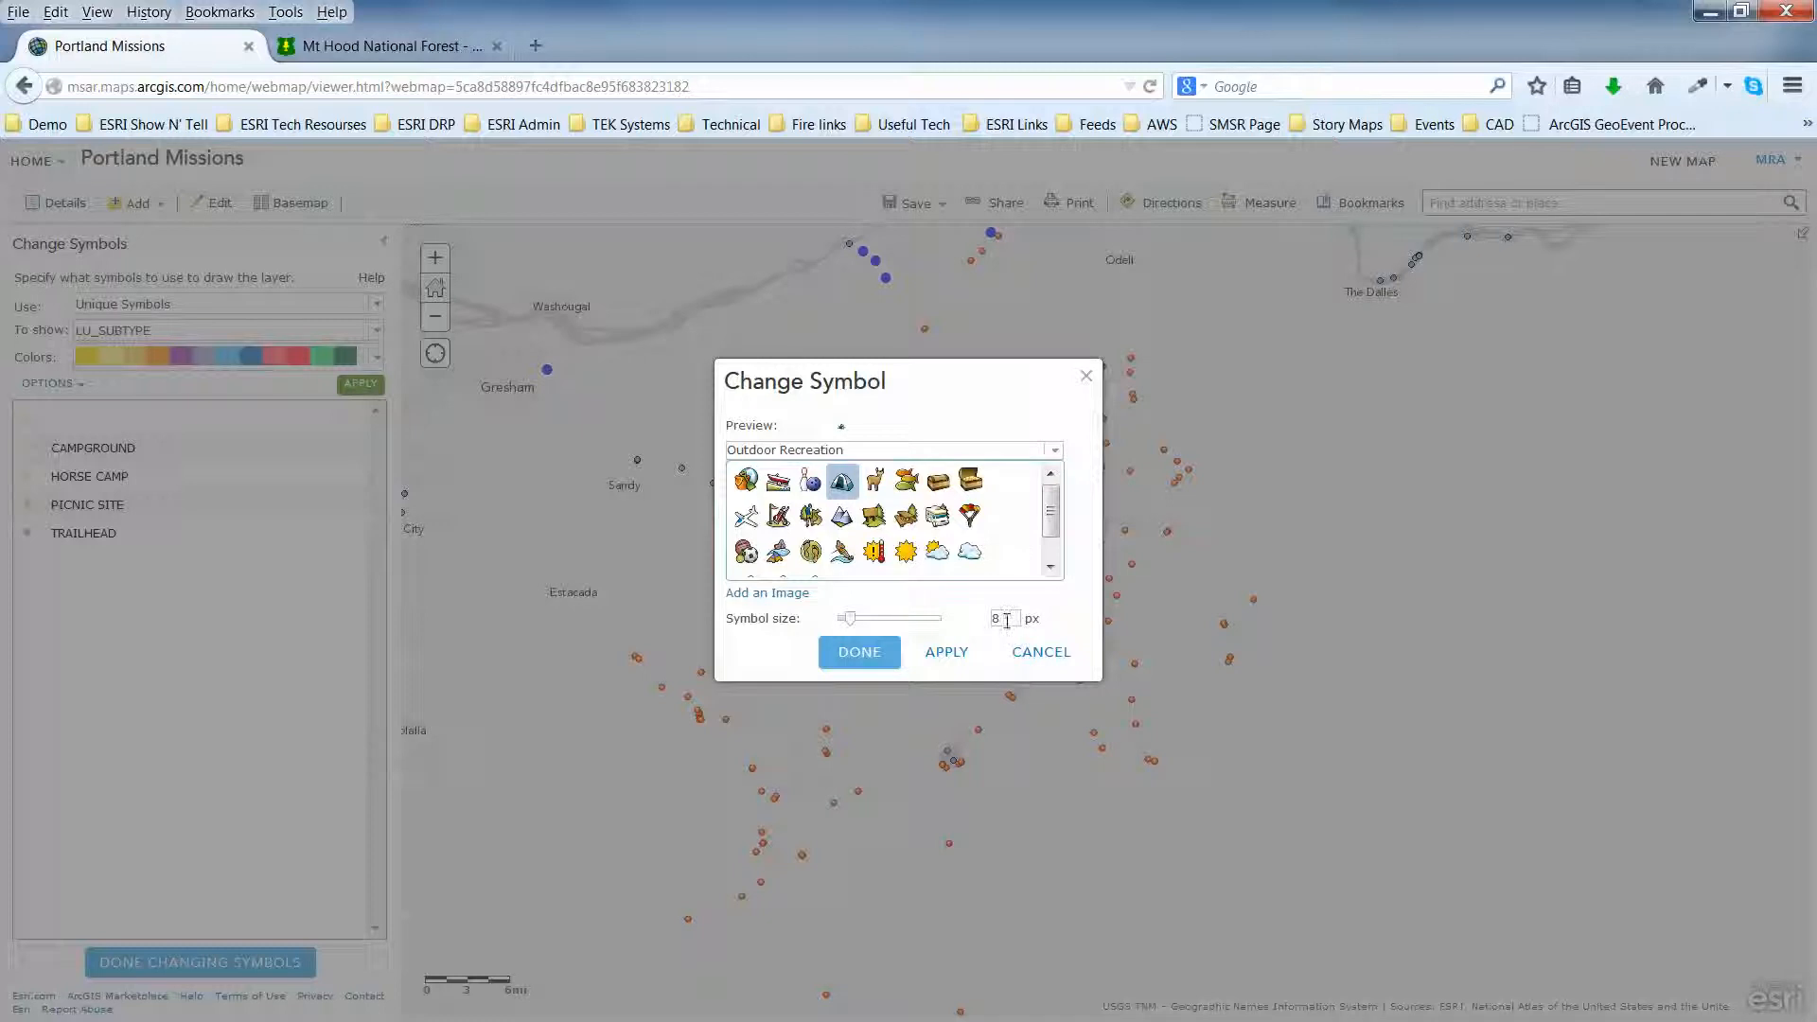
{"action": "left_click_drag", "start_coordinate": [1007, 620], "coordinate": [973, 620]}
{"action": "left_click", "coordinate": [949, 653]}
{"action": "left_click", "coordinate": [855, 656]}
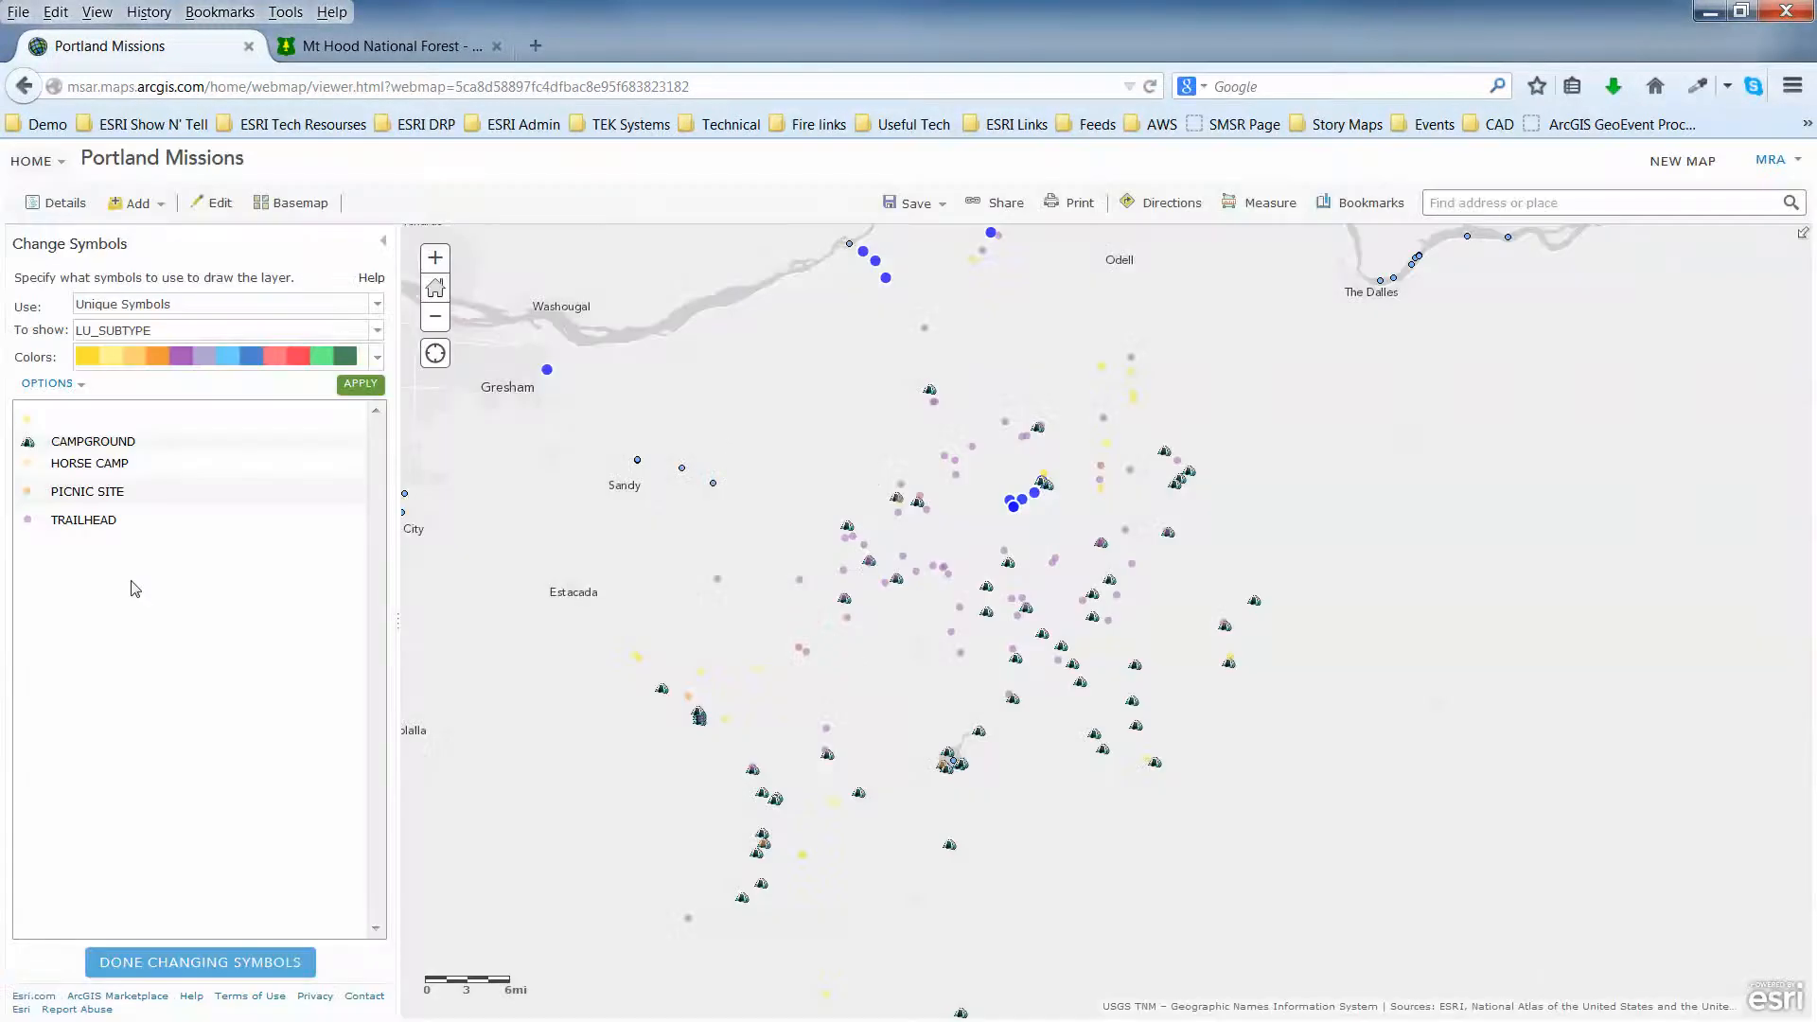
Give the TRAILHEAD category the hiker symbol from the Outdoor Recreation set at a size of 15 px.
{"action": "left_click", "coordinate": [28, 522]}
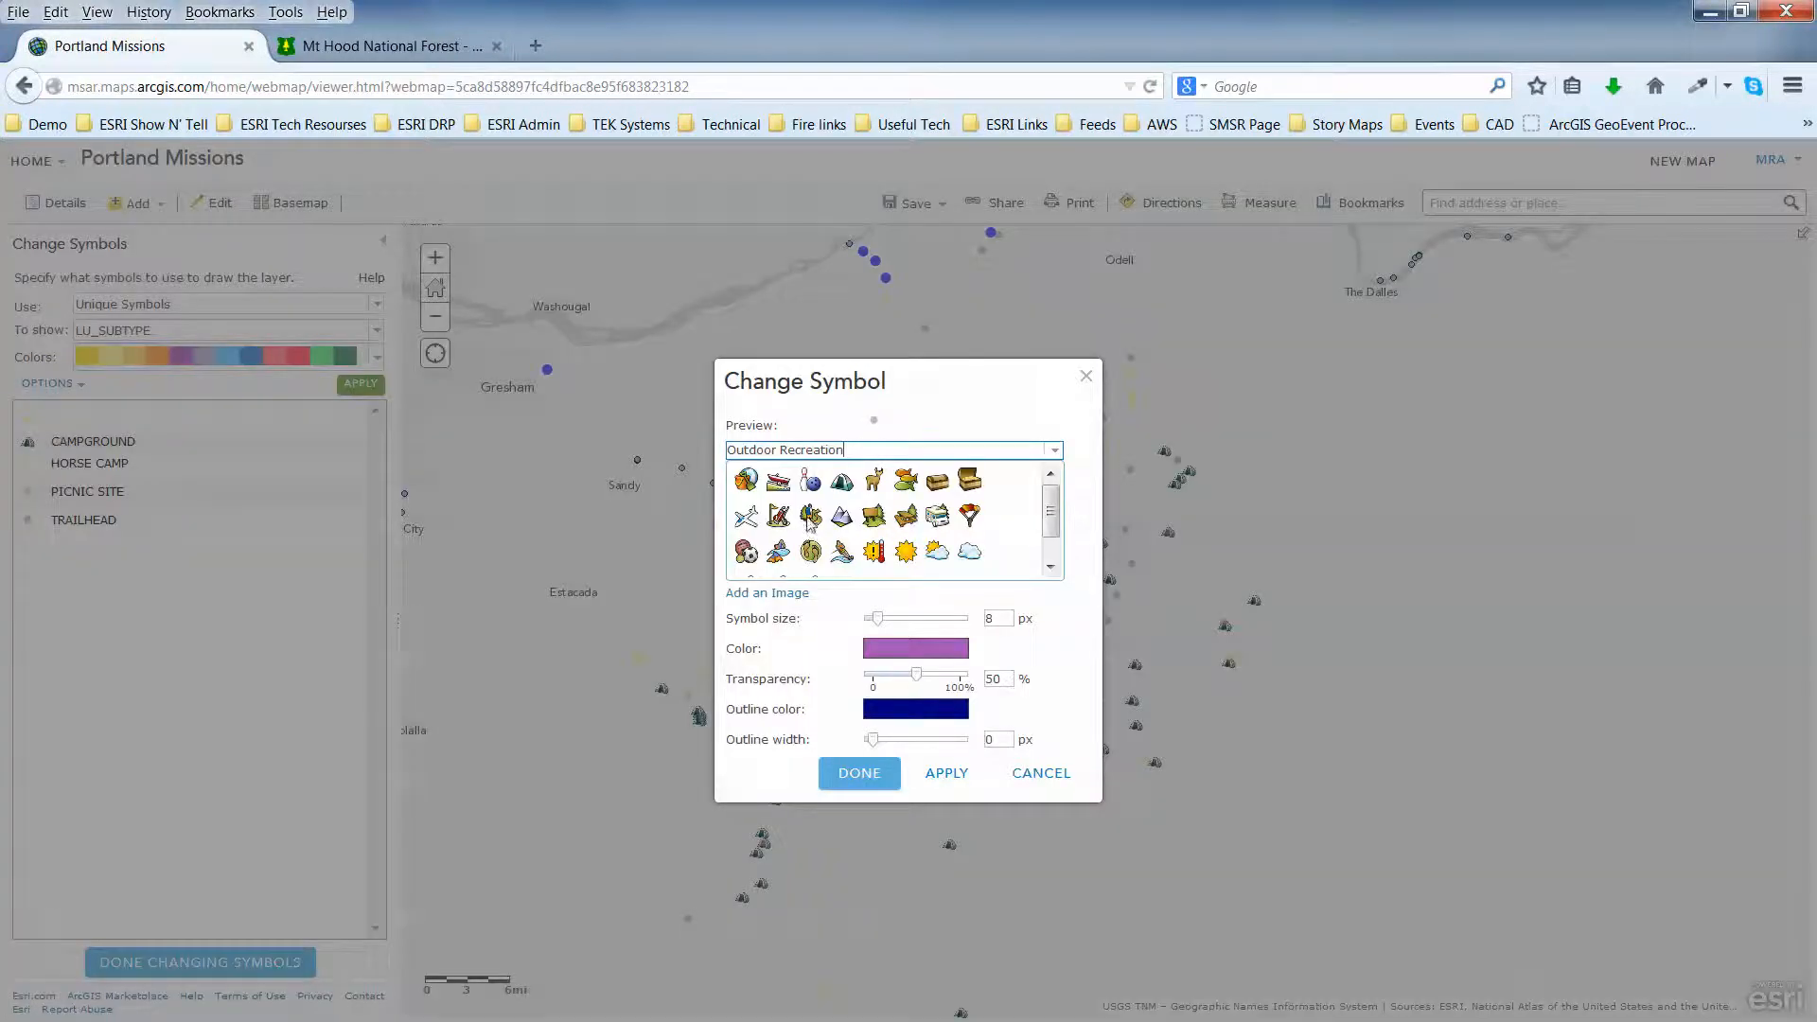
{"action": "left_click", "coordinate": [811, 519]}
{"action": "left_click_drag", "start_coordinate": [1011, 620], "coordinate": [978, 621]}
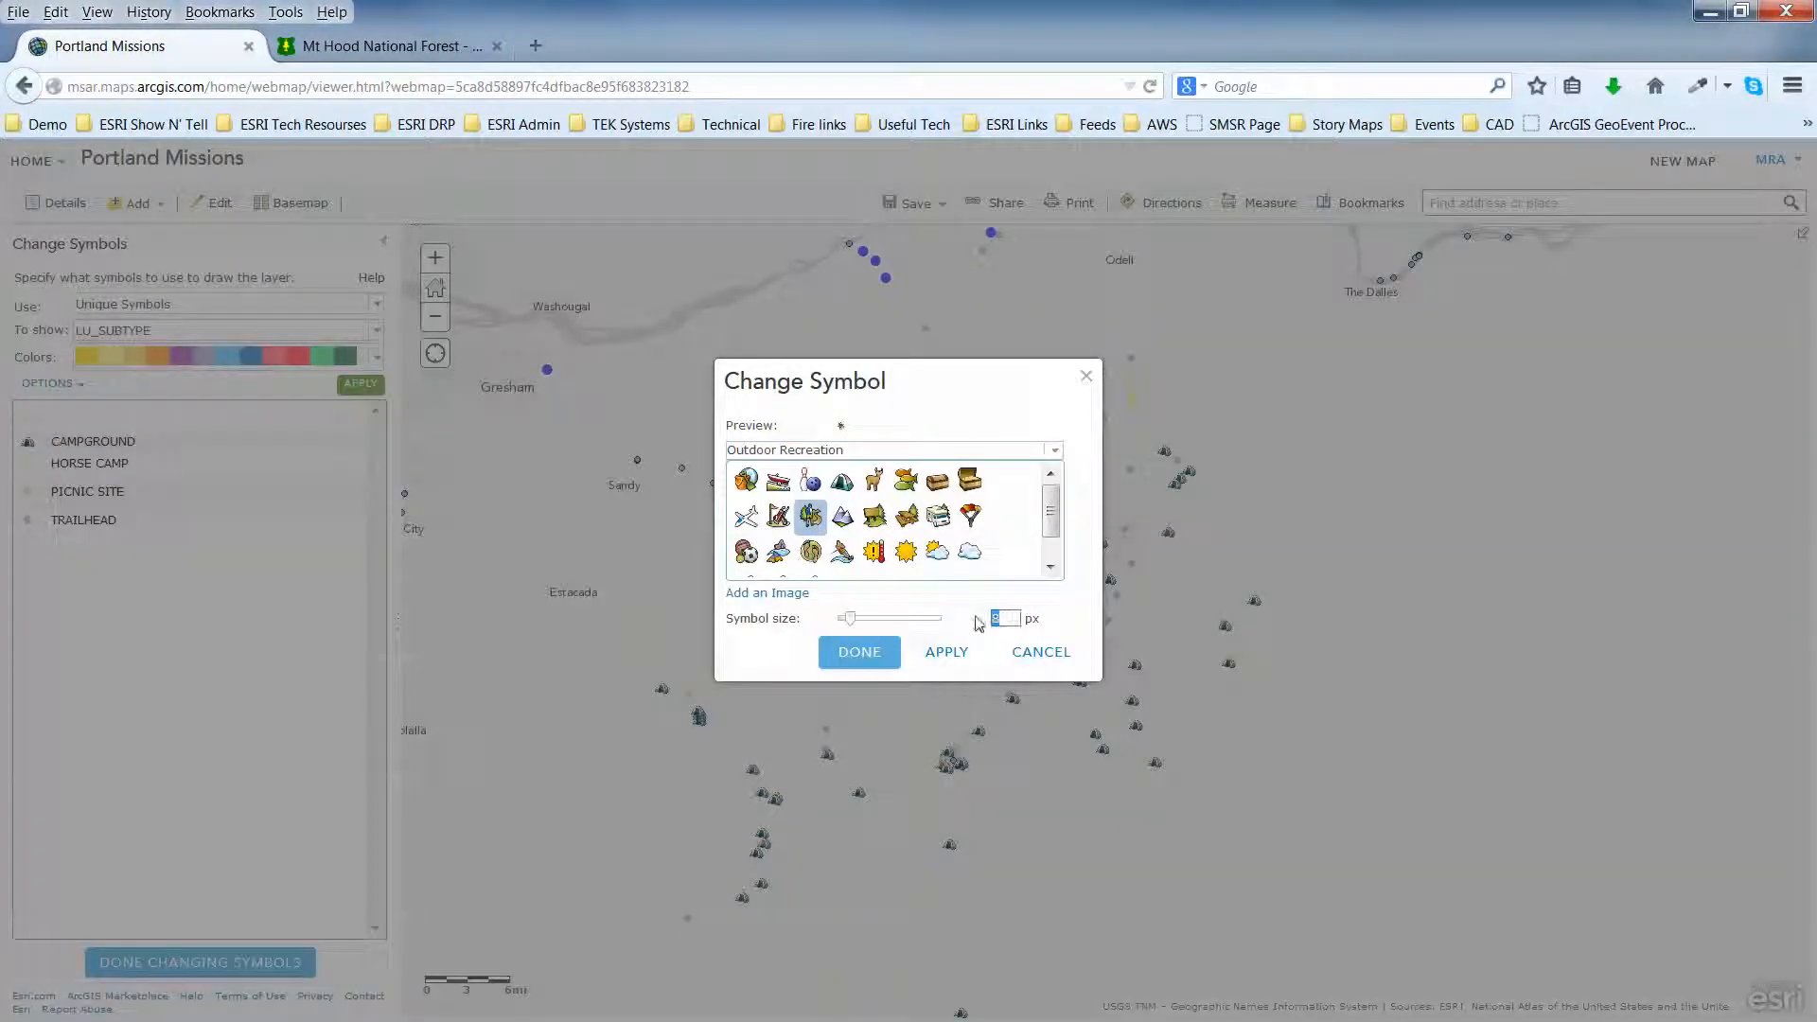
{"action": "left_click", "coordinate": [860, 650]}
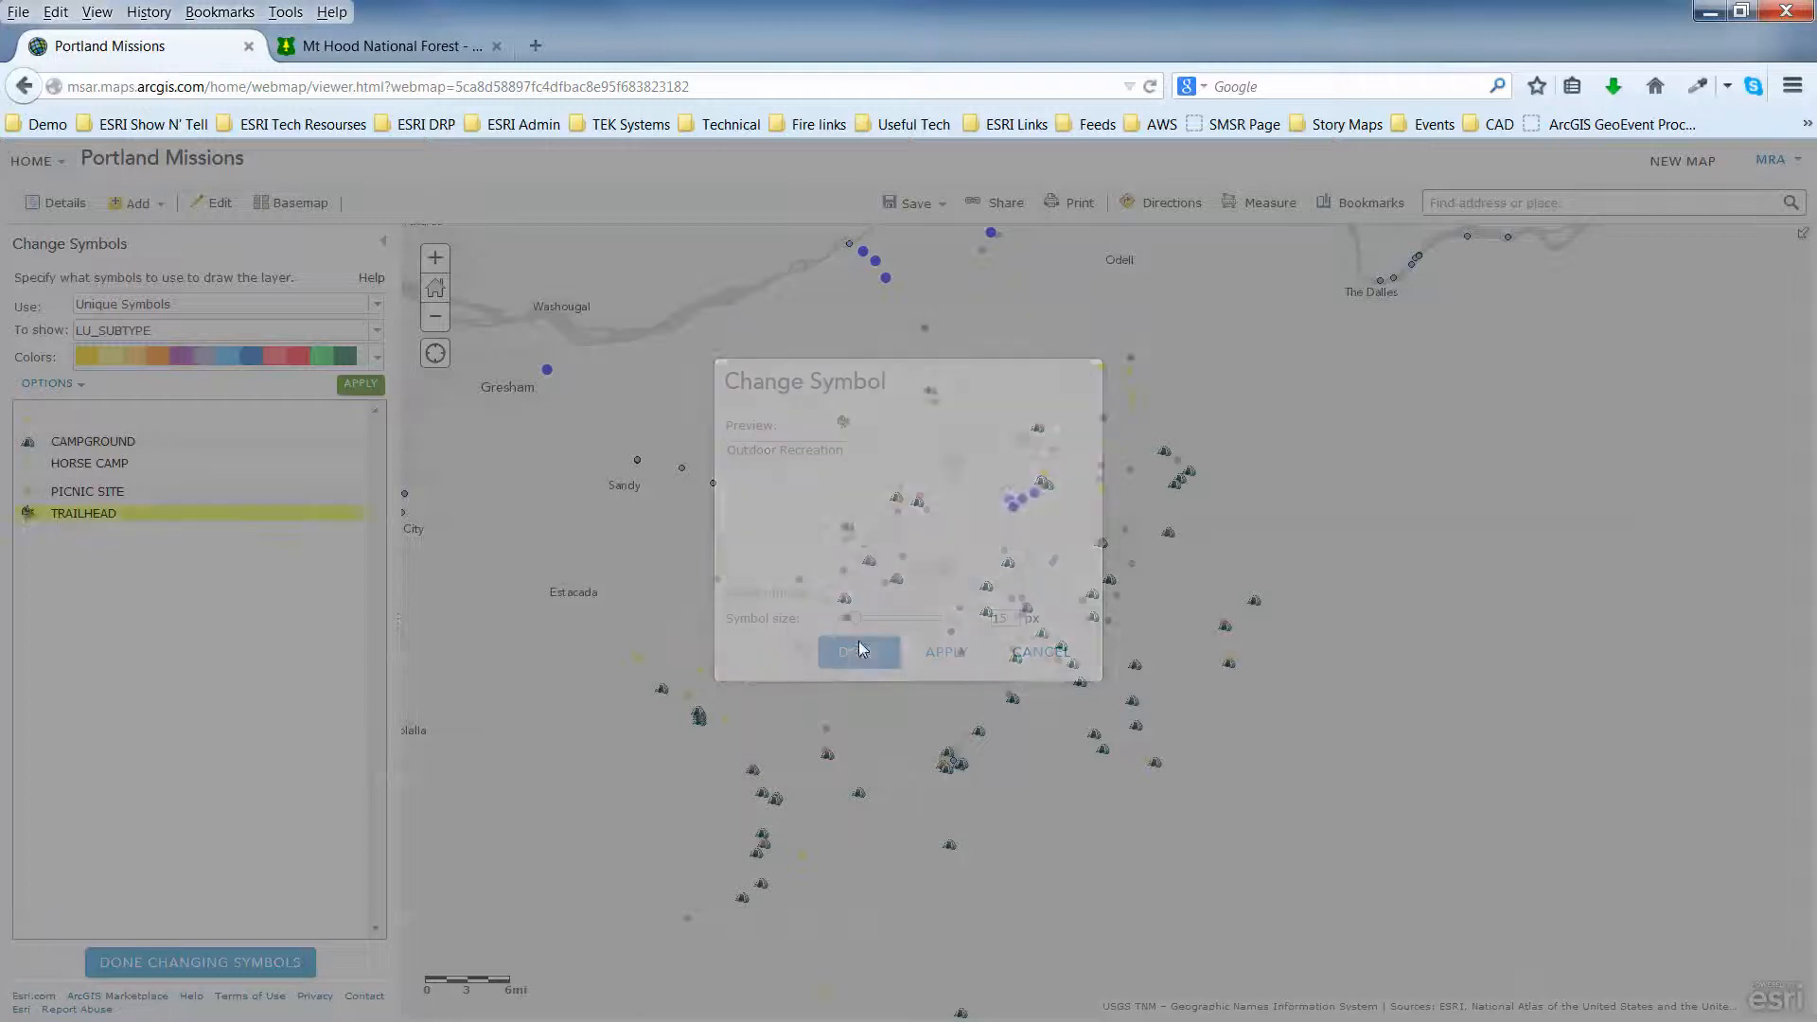
Give the PICNIC SITE category an enlarged picnic table symbol from the Outdoor Recreation set and finish changing the layer's symbols.
{"action": "left_click", "coordinate": [36, 497]}
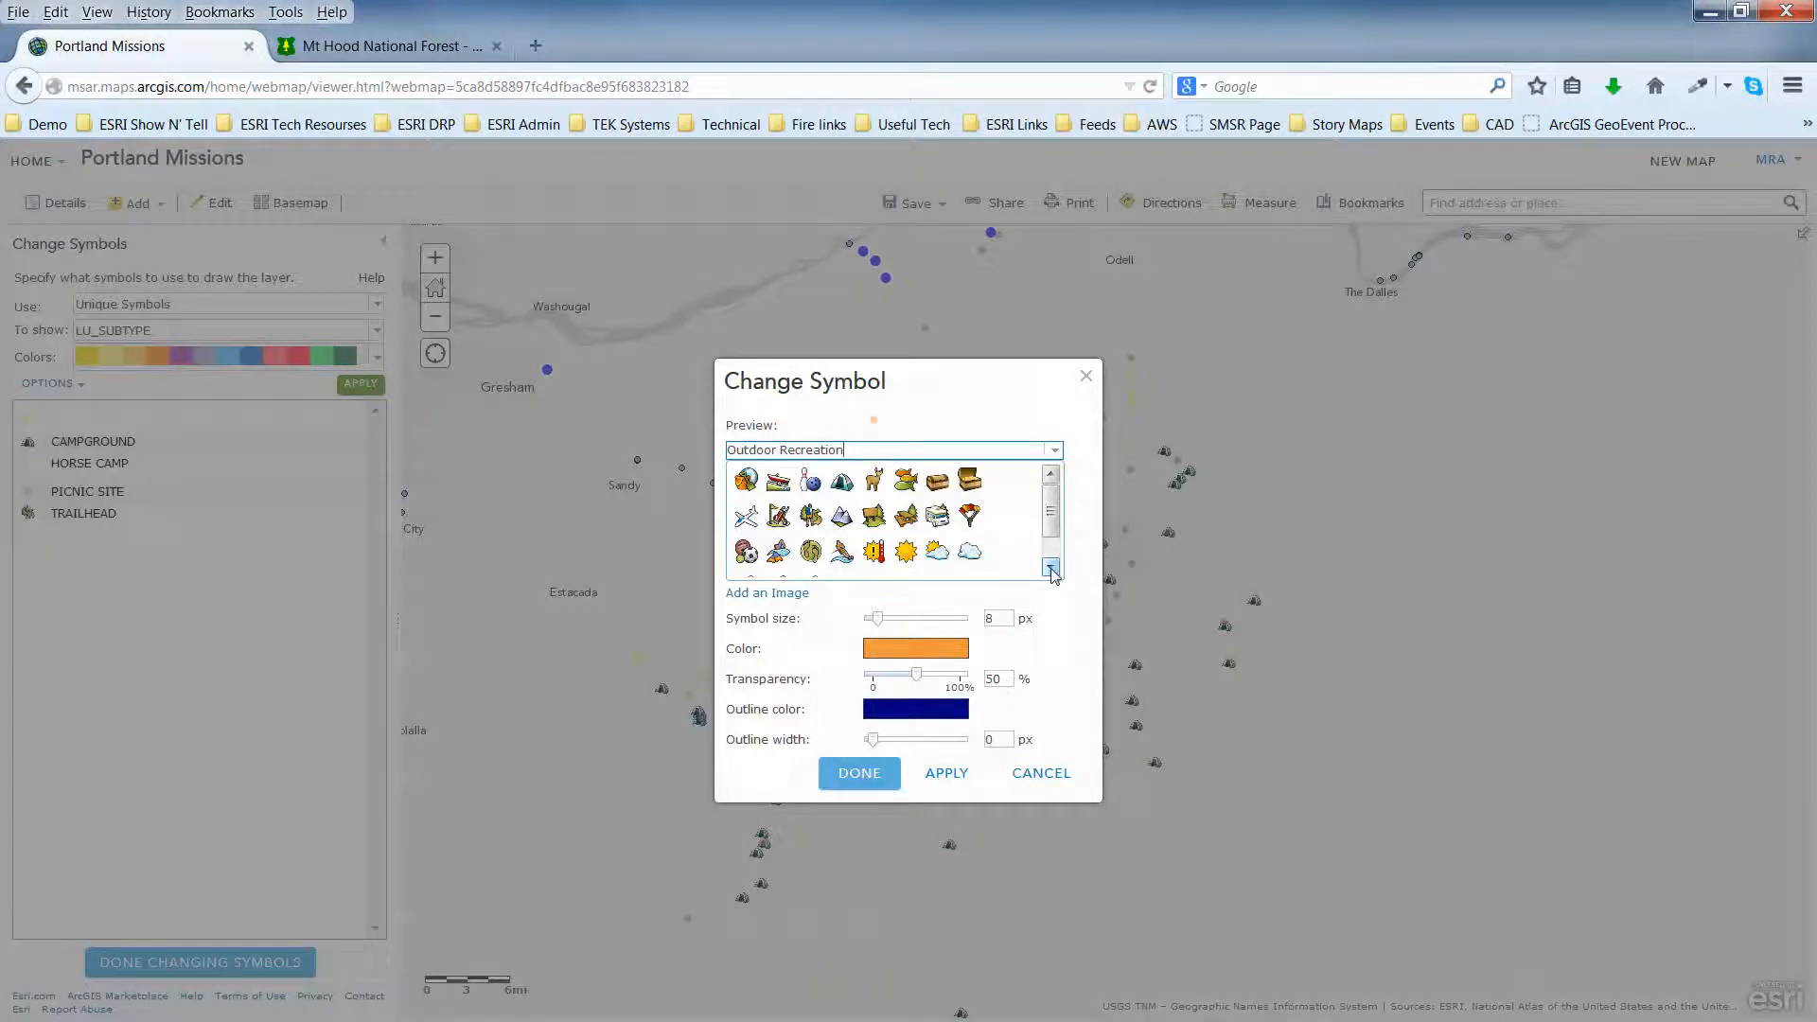
{"action": "left_click", "coordinate": [1051, 568]}
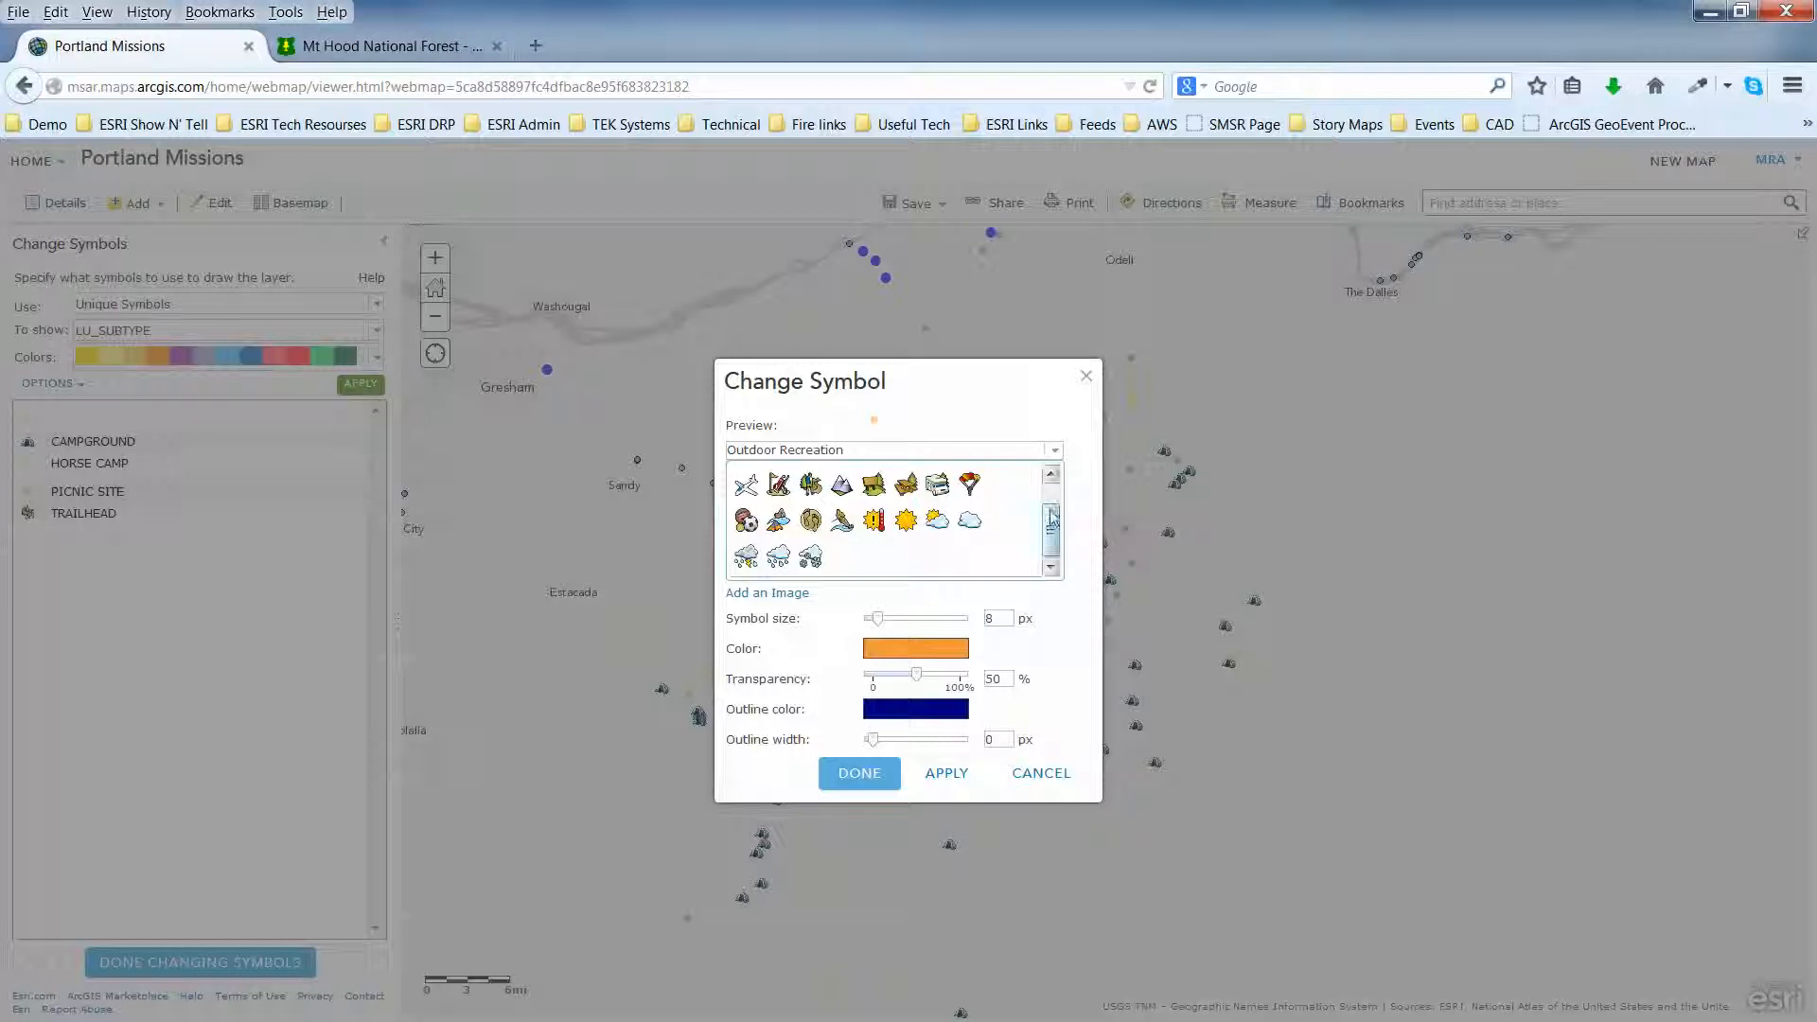
{"action": "left_click", "coordinate": [906, 485]}
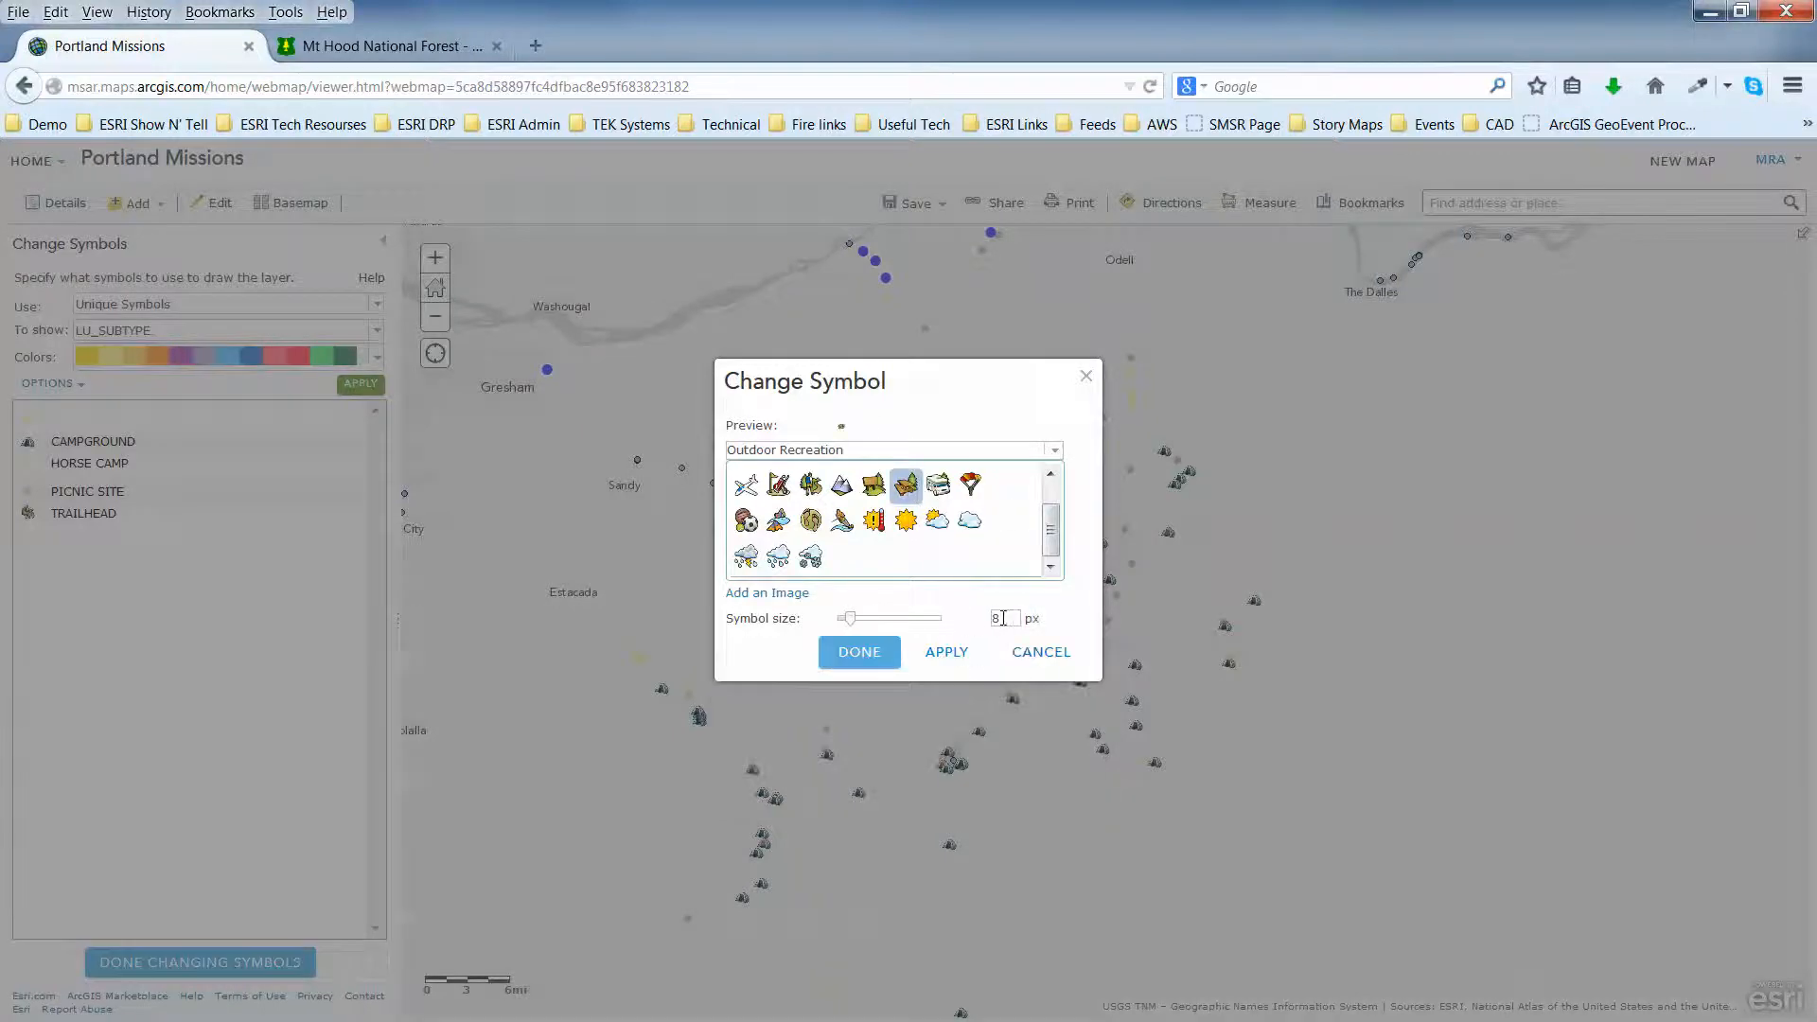
{"action": "left_click_drag", "start_coordinate": [1010, 618], "coordinate": [959, 619]}
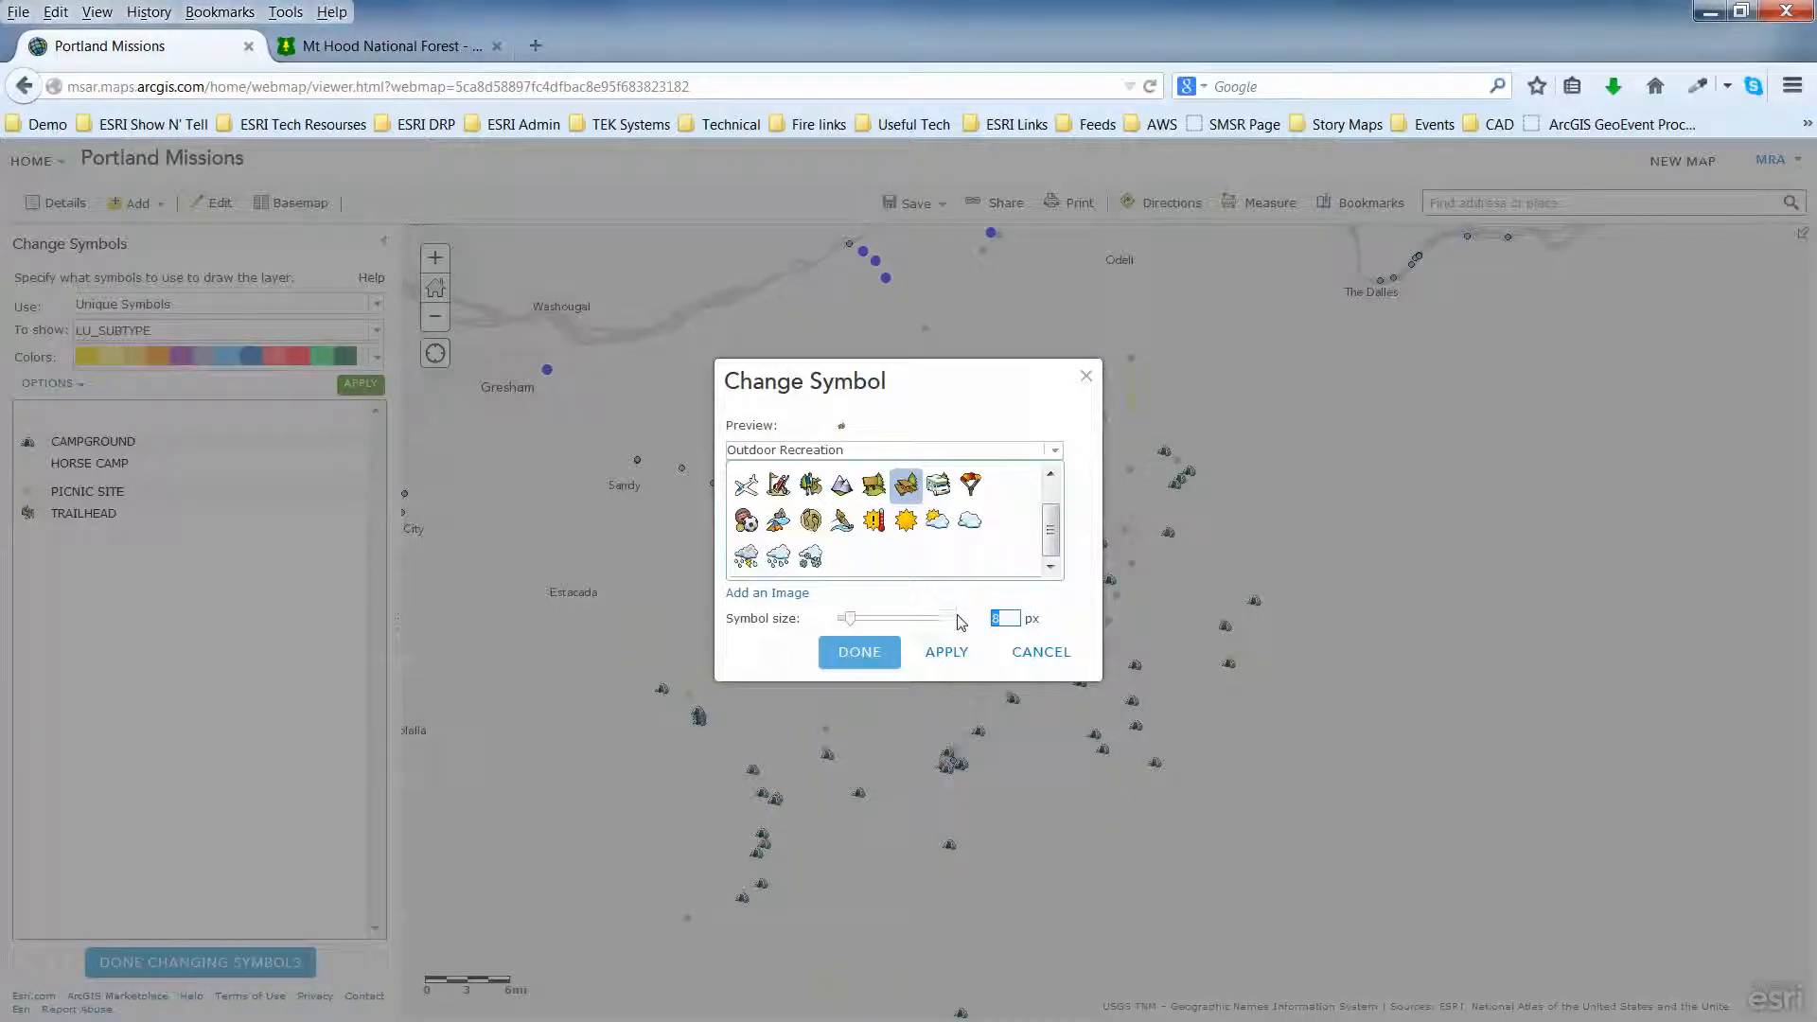
{"action": "left_click", "coordinate": [847, 651]}
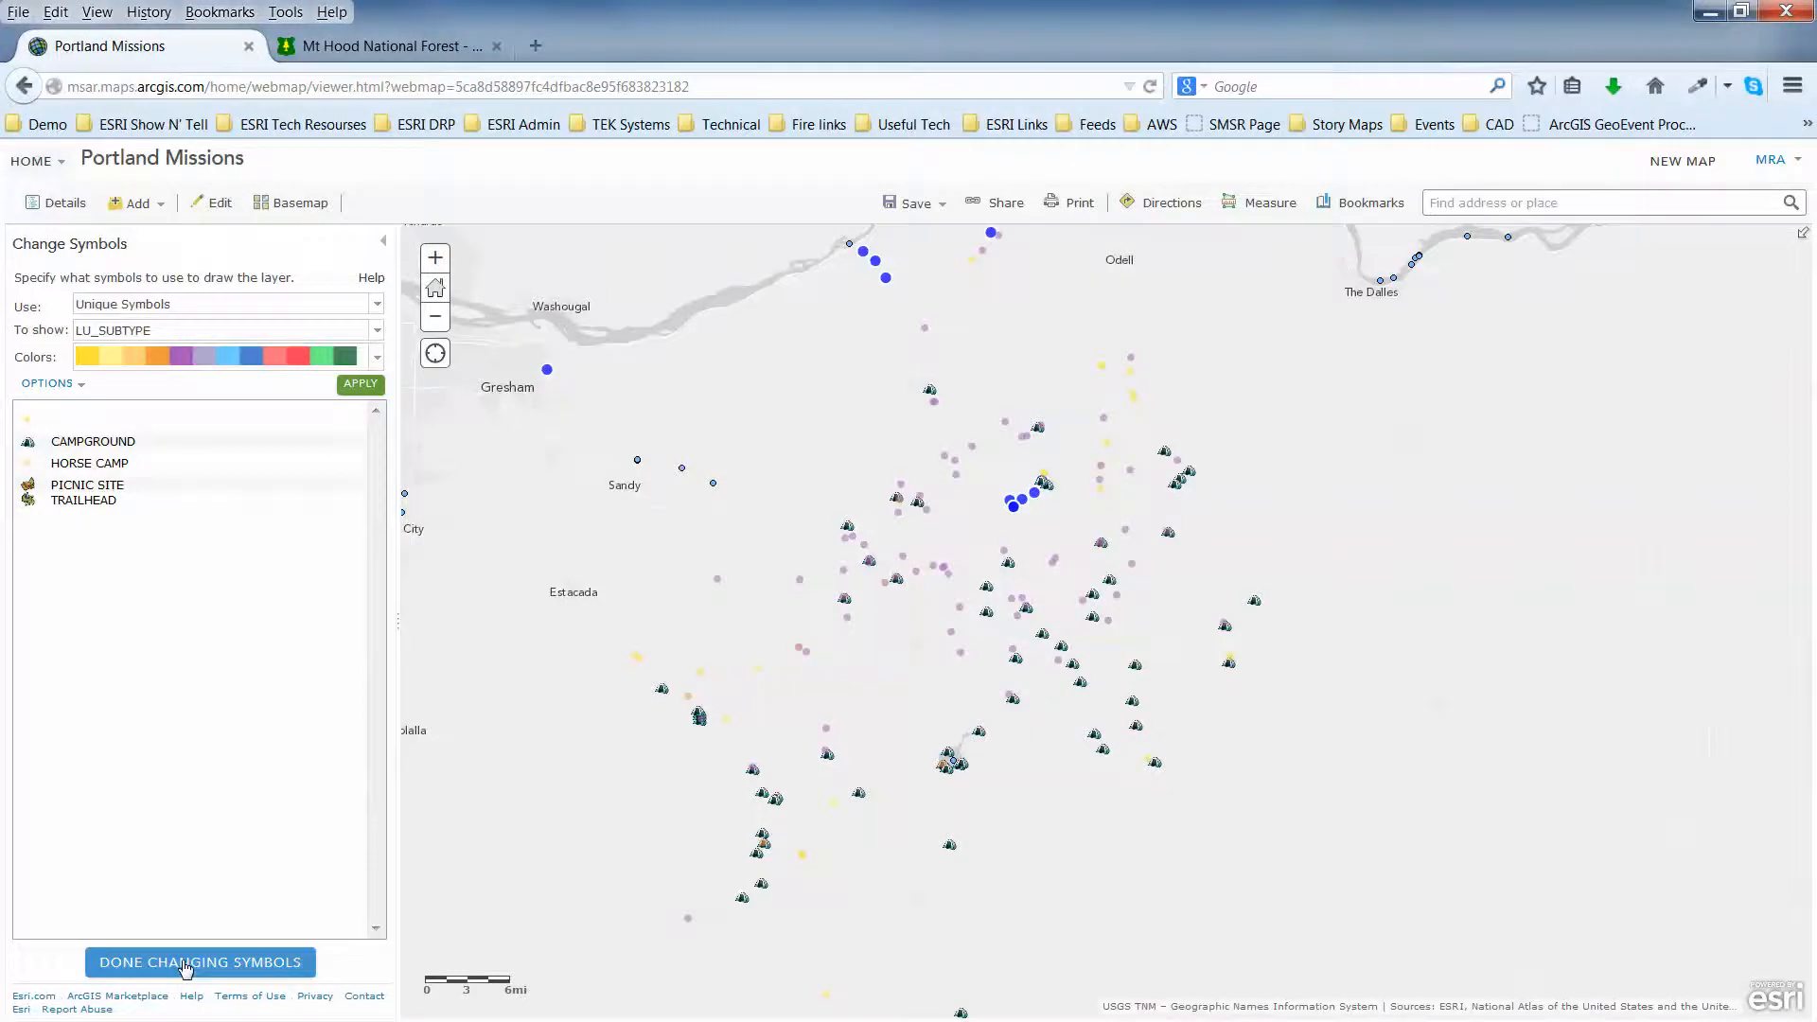
{"action": "left_click", "coordinate": [185, 964]}
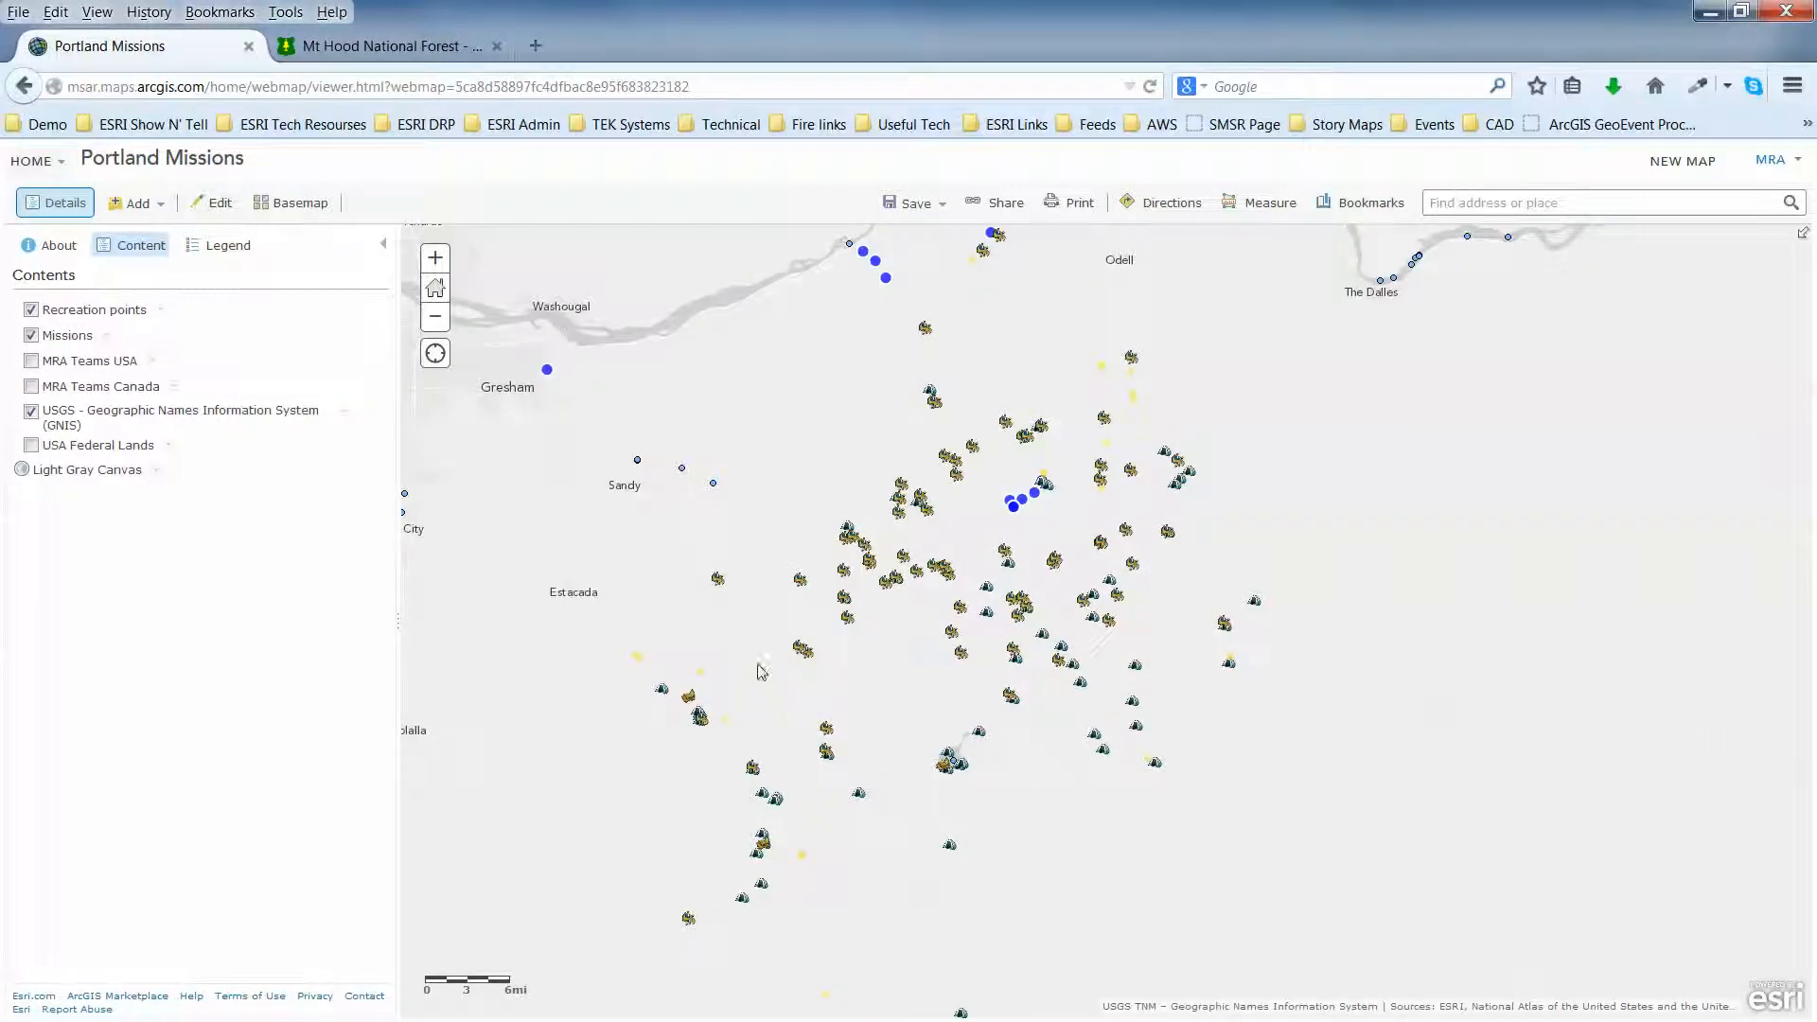
Show the Recreation points legend and inspect the attributes of the Burnt Lake (North) Trailhead point.
{"action": "left_click", "coordinate": [123, 316]}
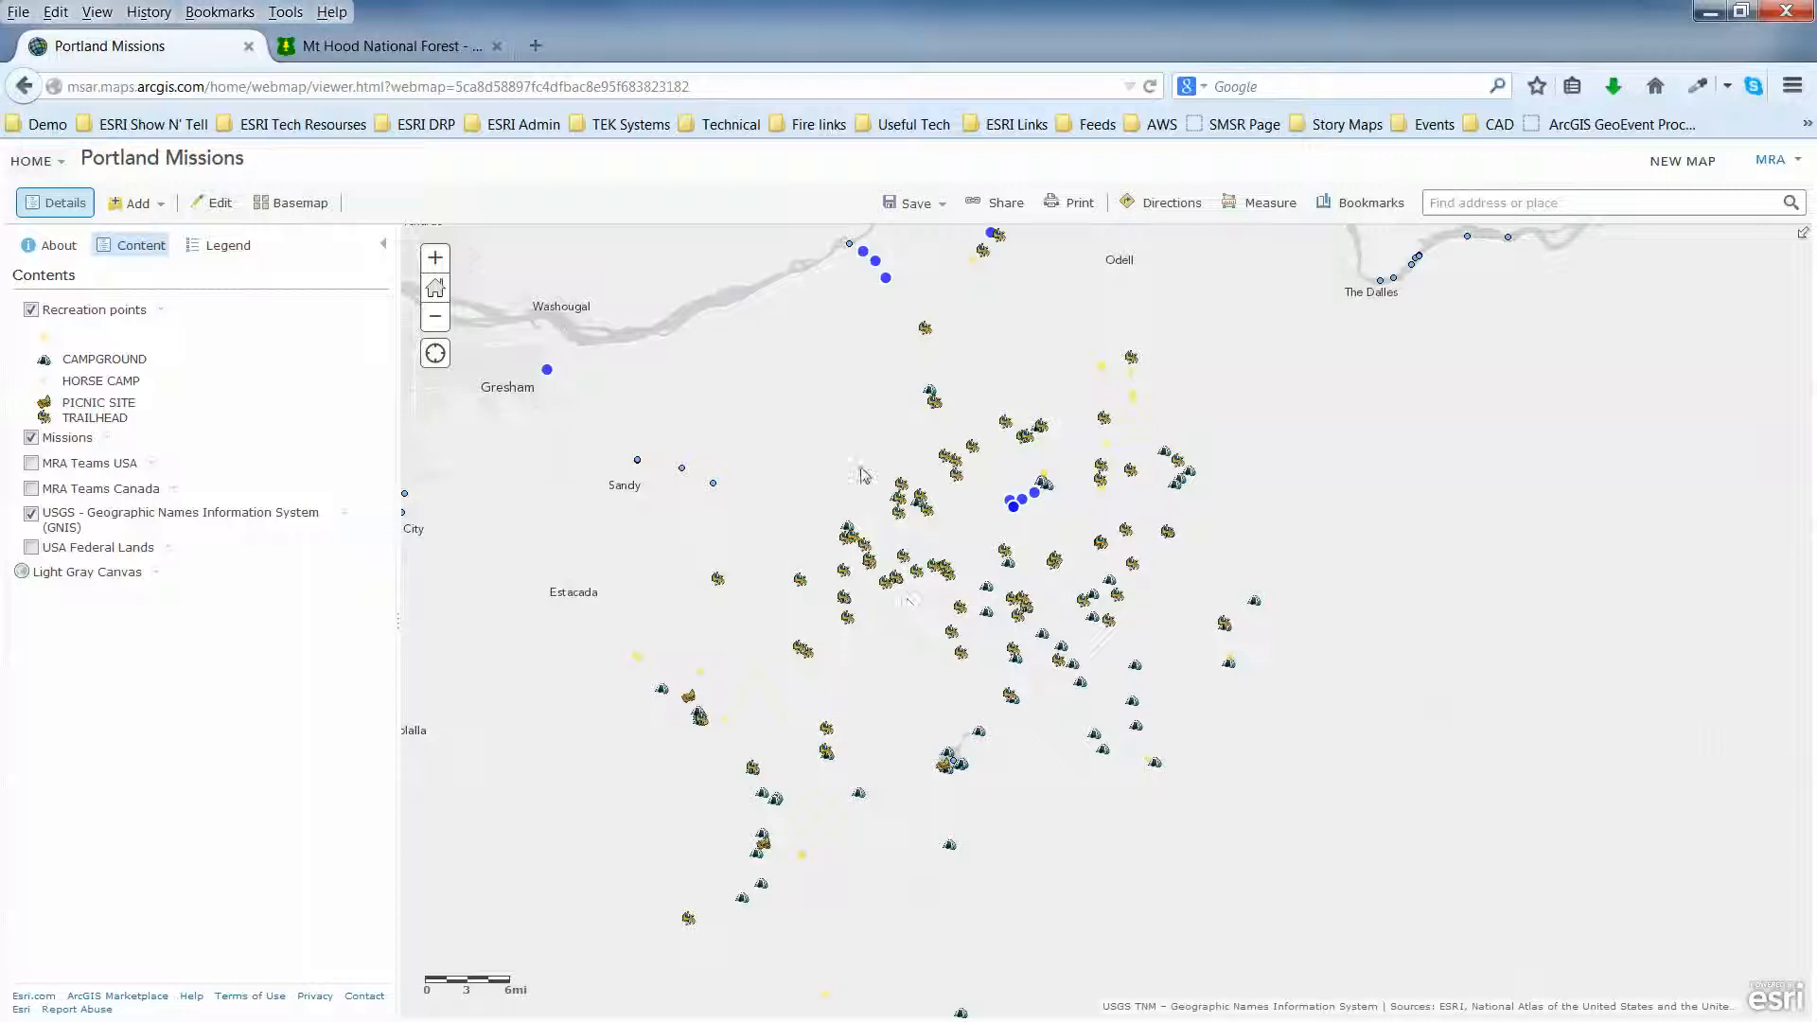
{"action": "left_click_drag", "start_coordinate": [857, 452], "coordinate": [1082, 666]}
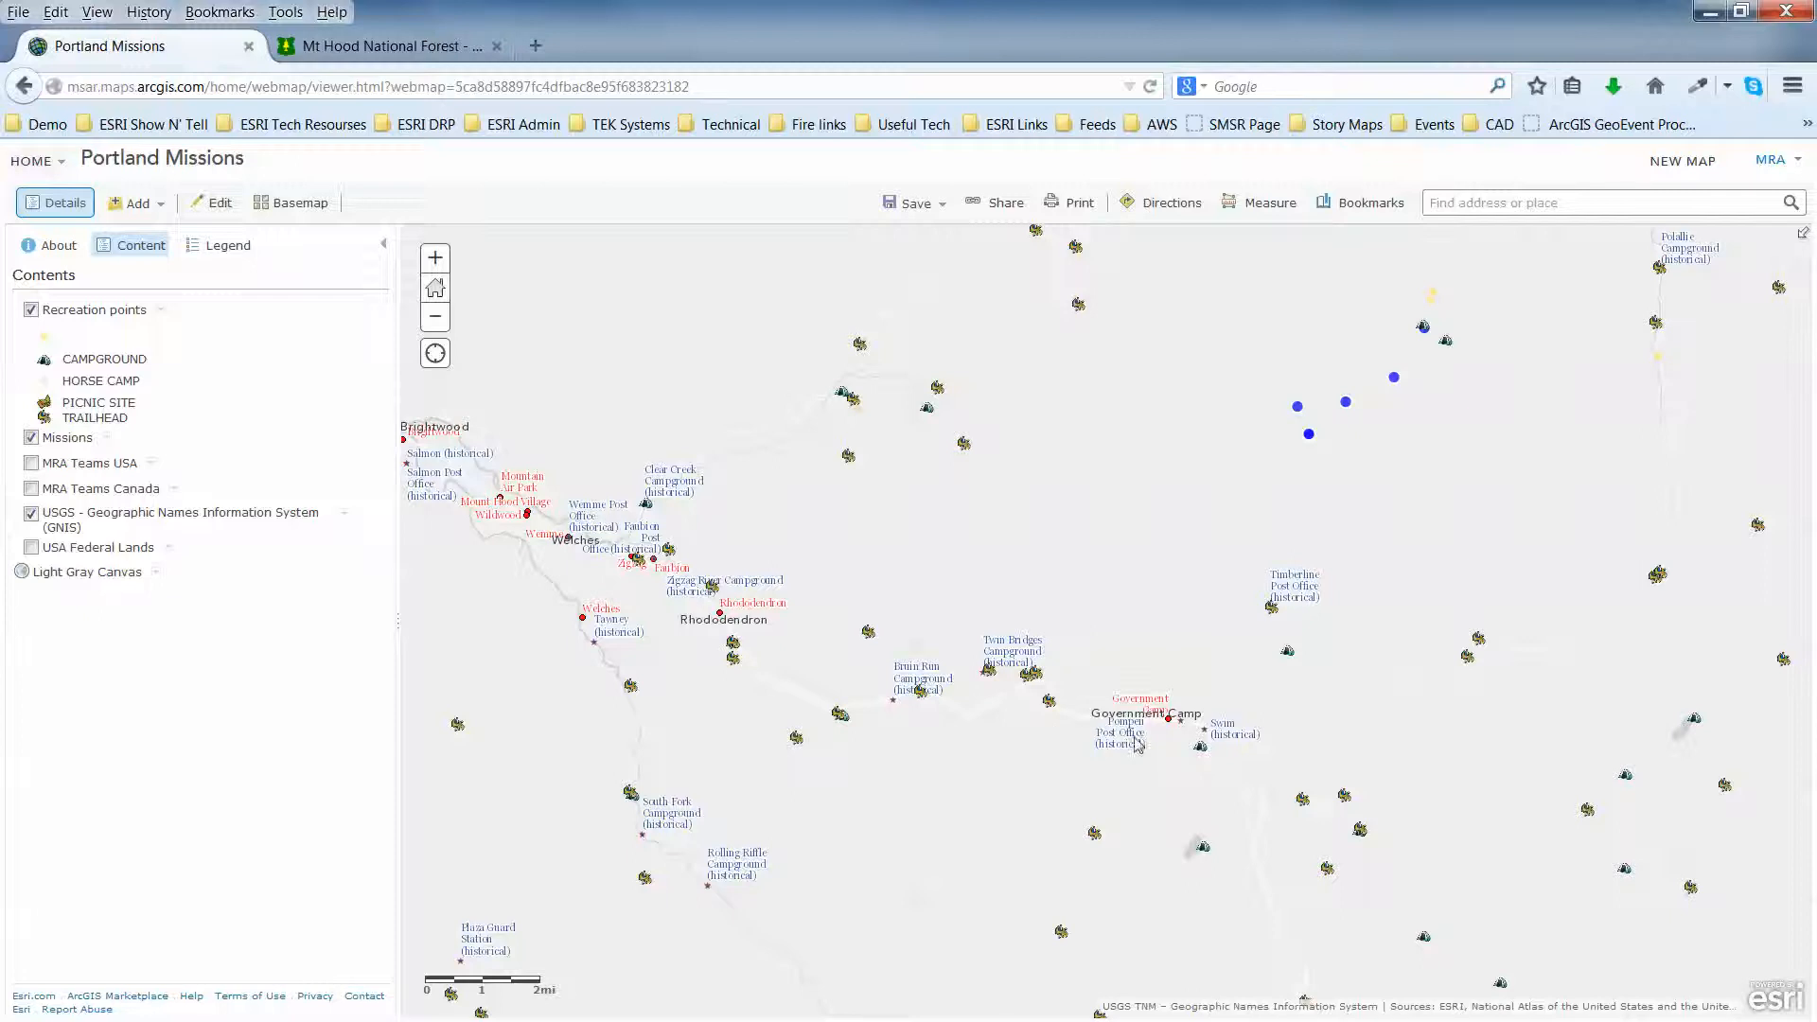
{"action": "left_click", "coordinate": [963, 443]}
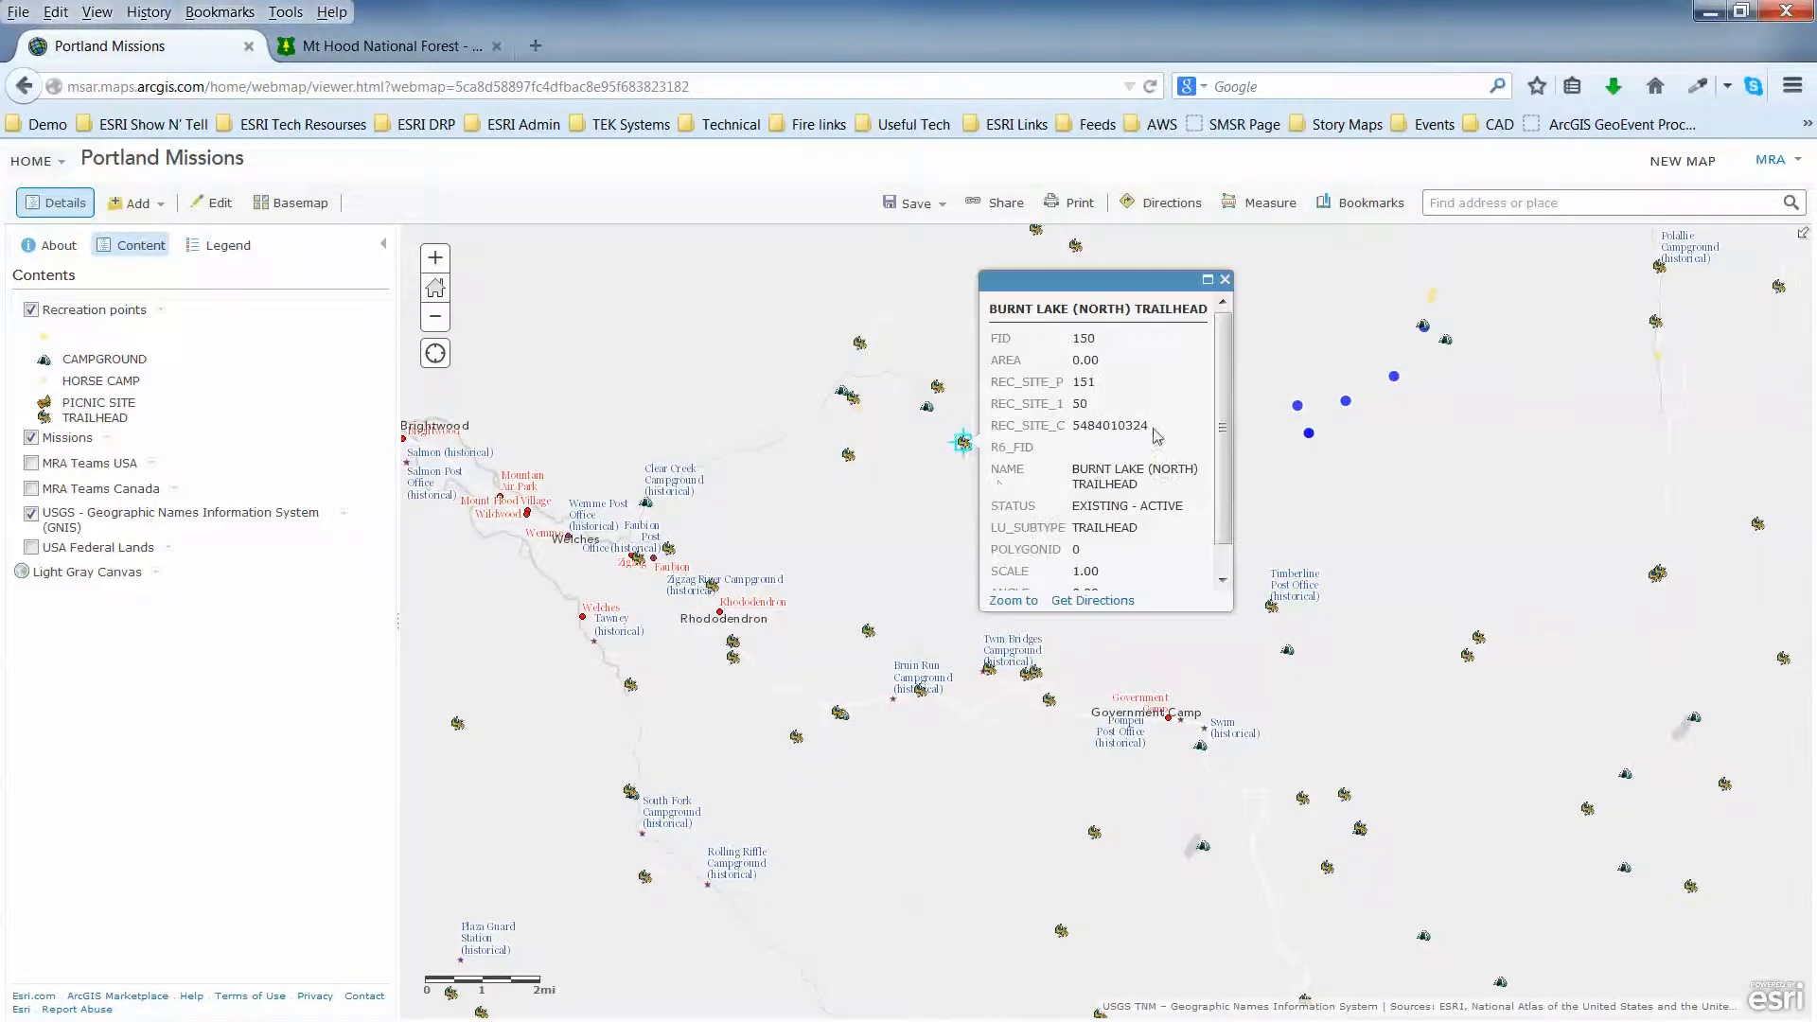
{"action": "left_click", "coordinate": [1225, 280]}
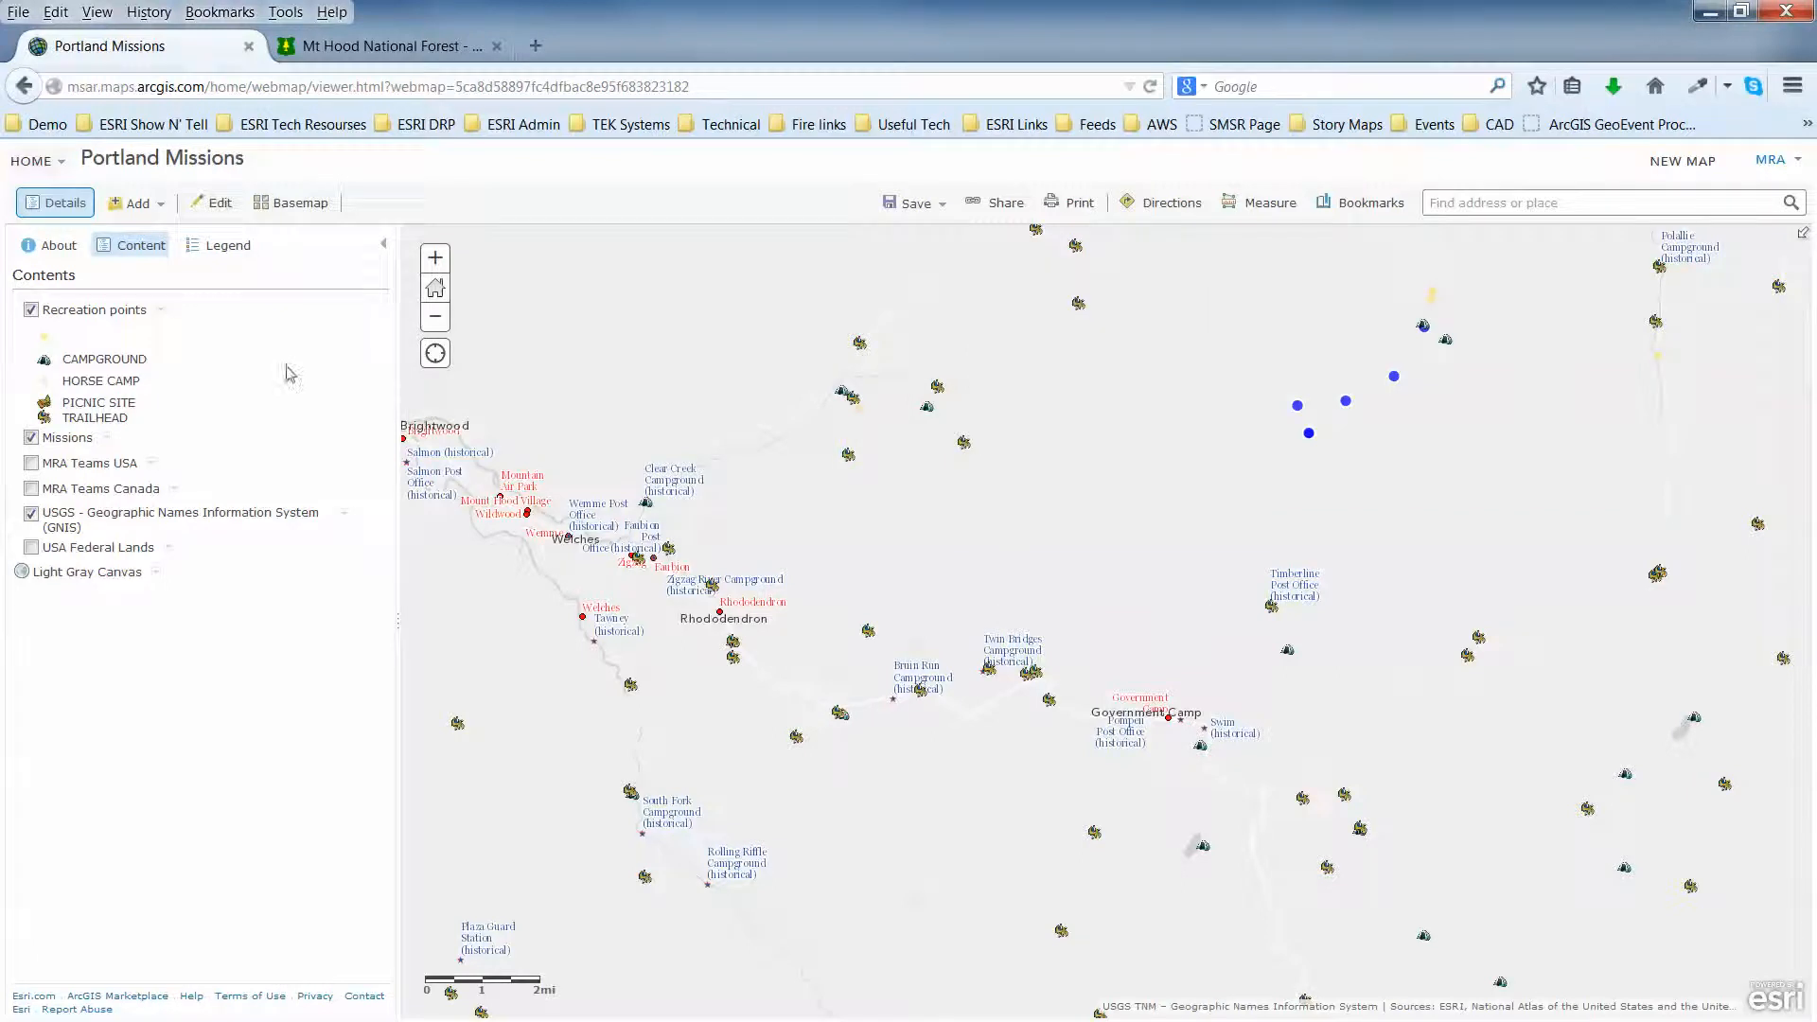
Open the pop-up configuration of the Recreation points layer and check the {NAME} title on the Horseshoe Trailhead (Upper) point.
{"action": "left_click", "coordinate": [161, 309]}
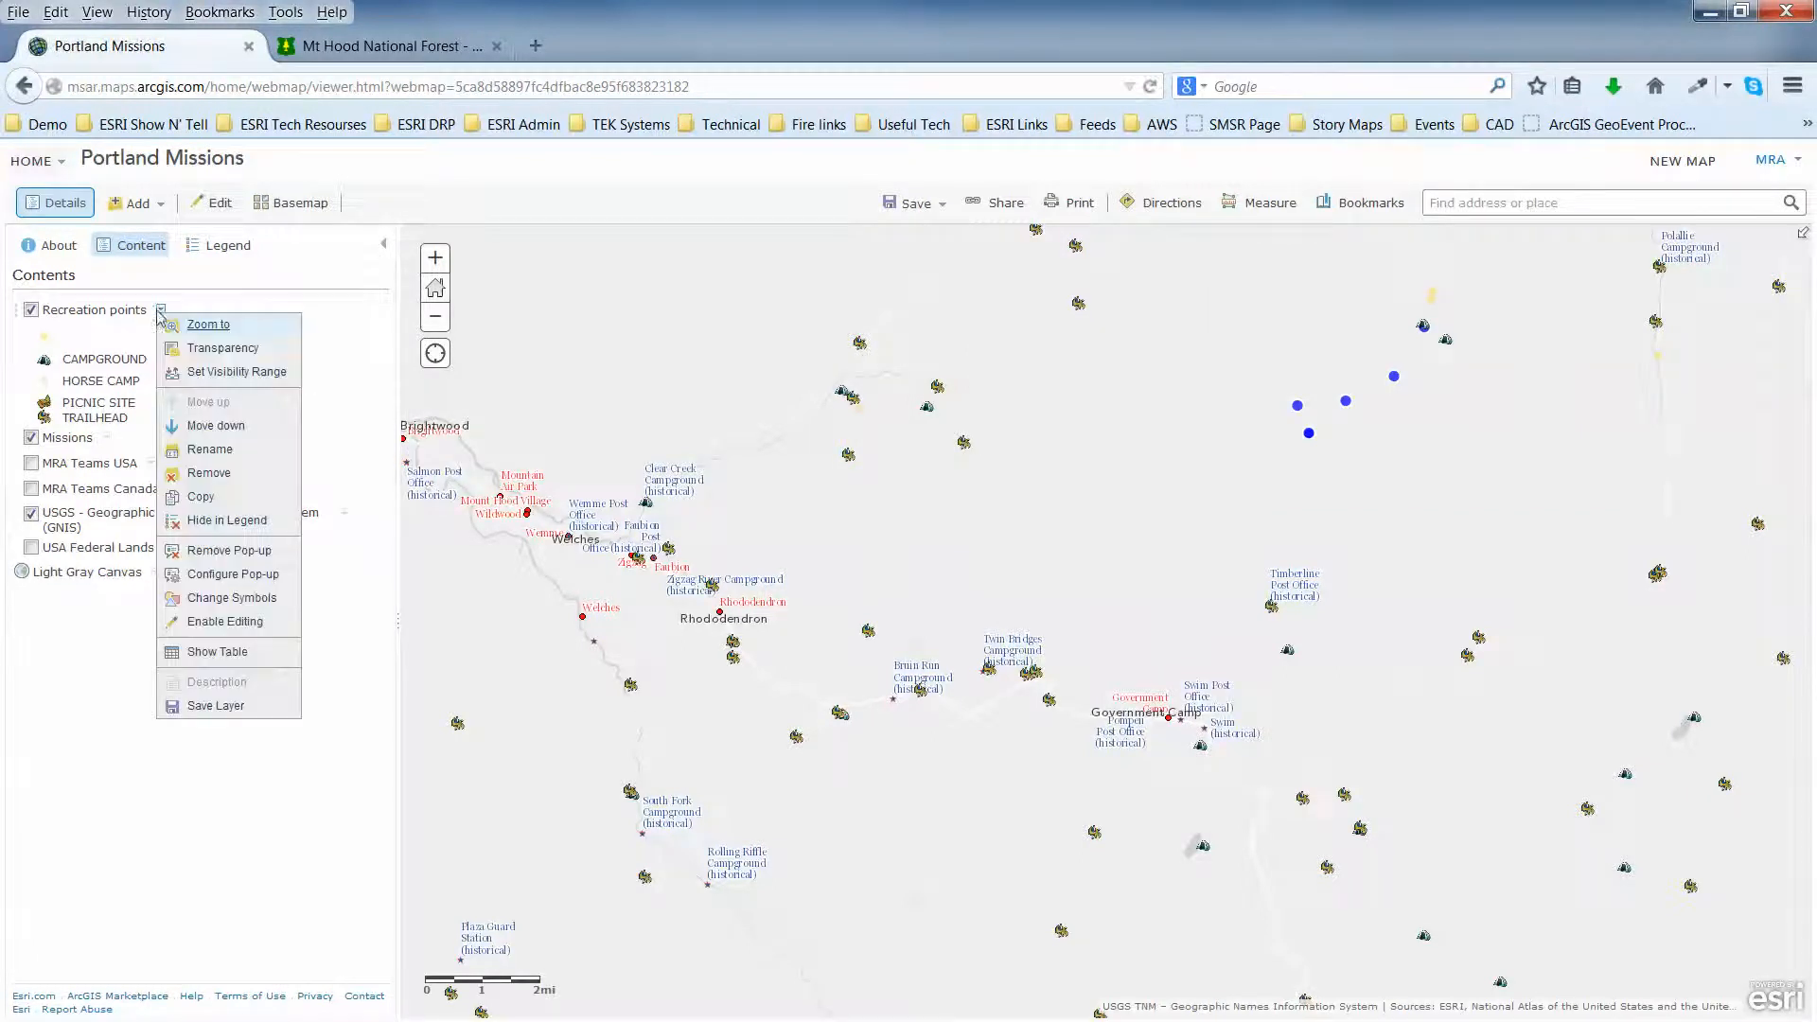
{"action": "left_click", "coordinate": [237, 574]}
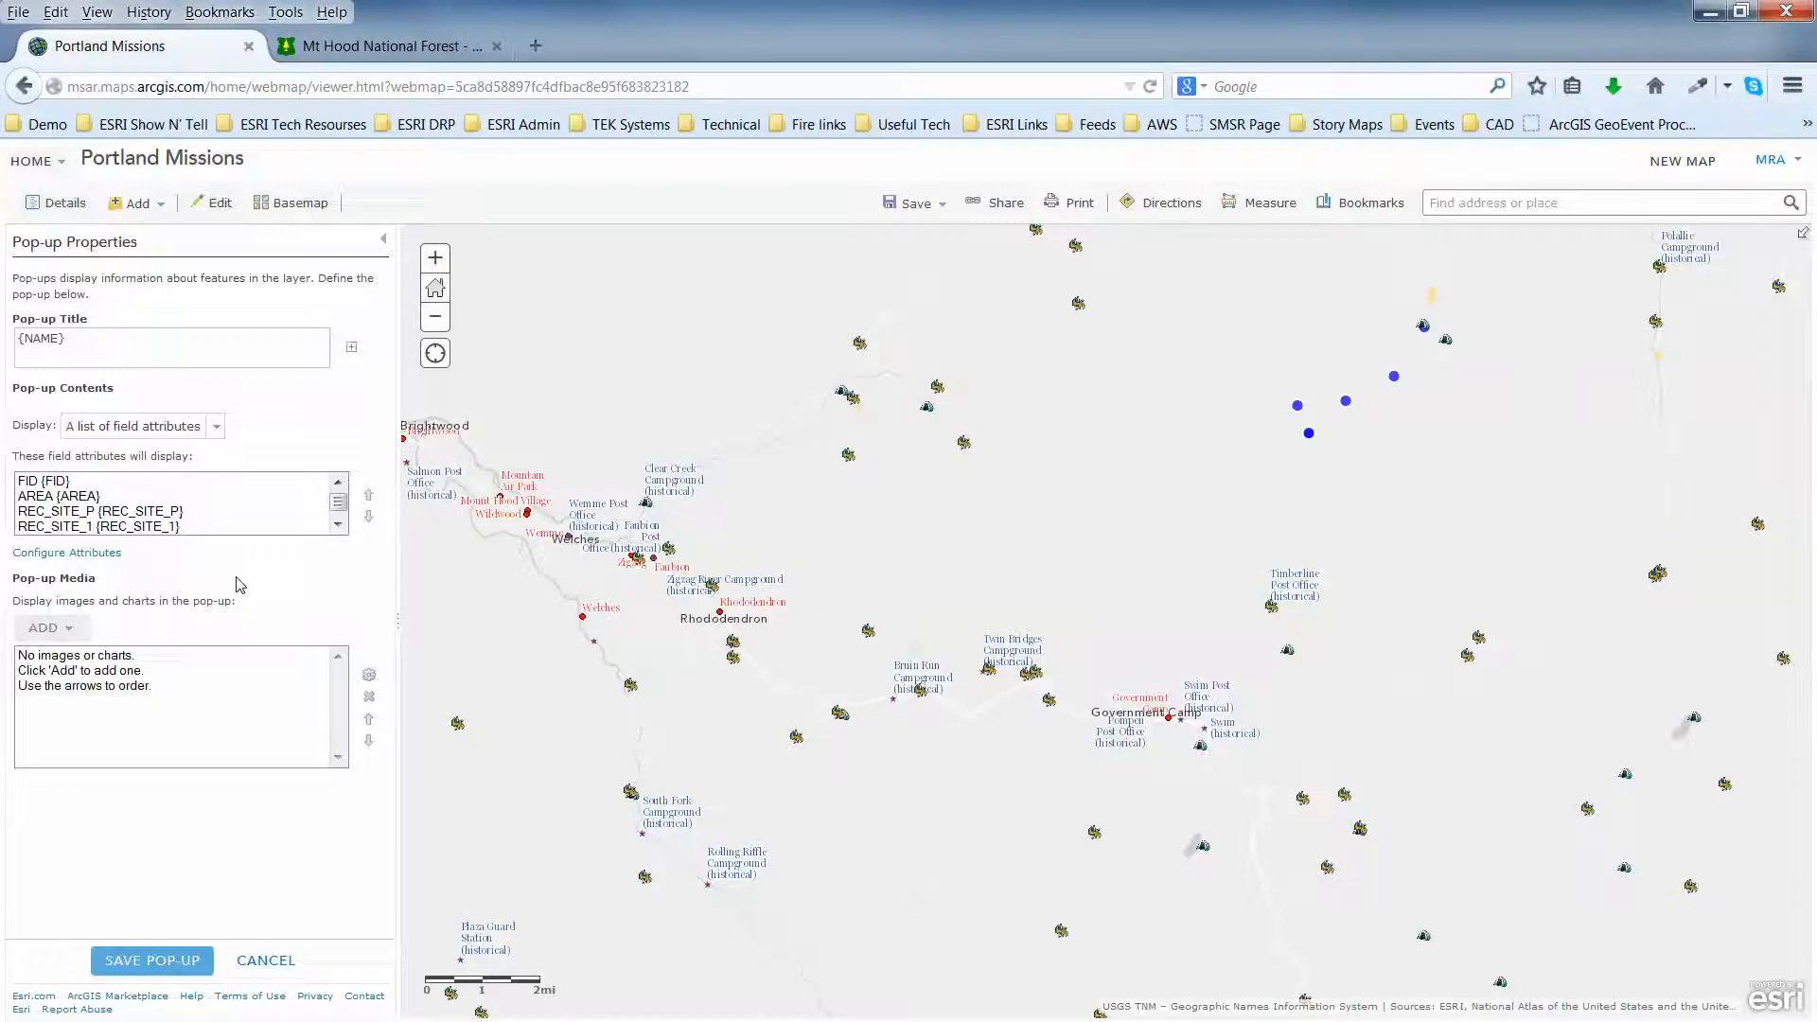
{"action": "left_click_drag", "start_coordinate": [73, 339], "coordinate": [22, 338]}
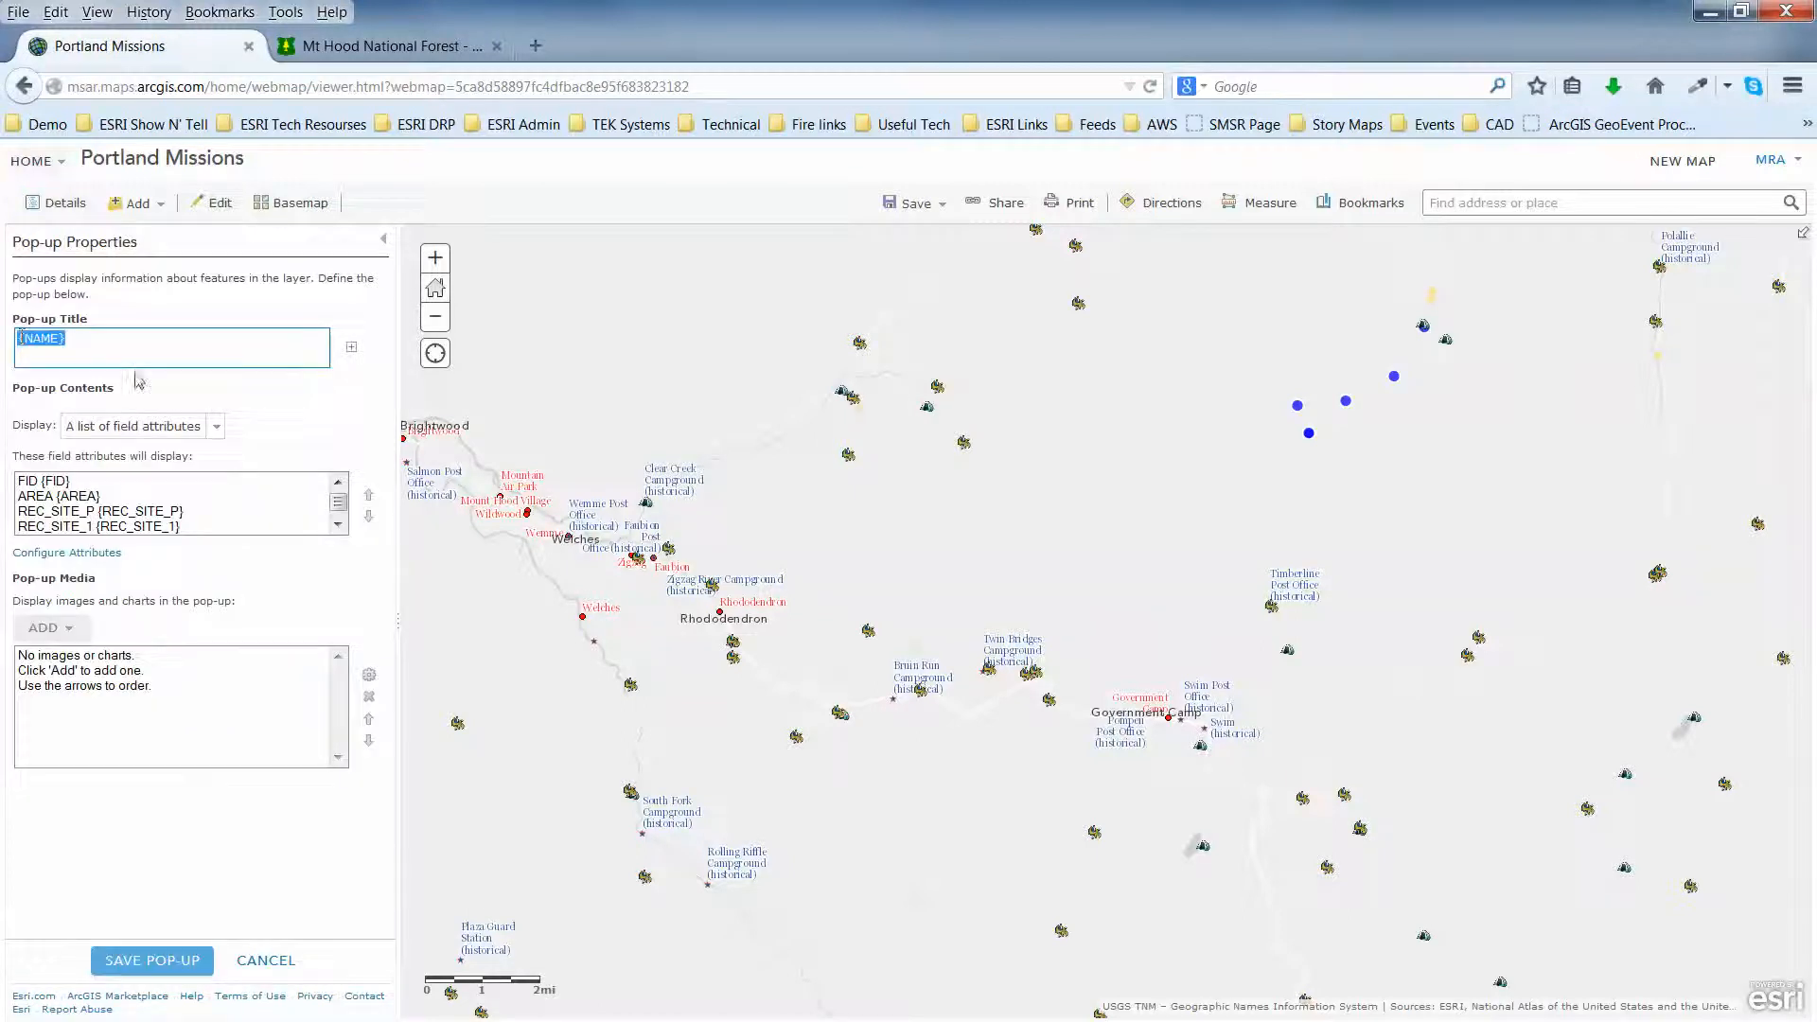
{"action": "left_click", "coordinate": [851, 460]}
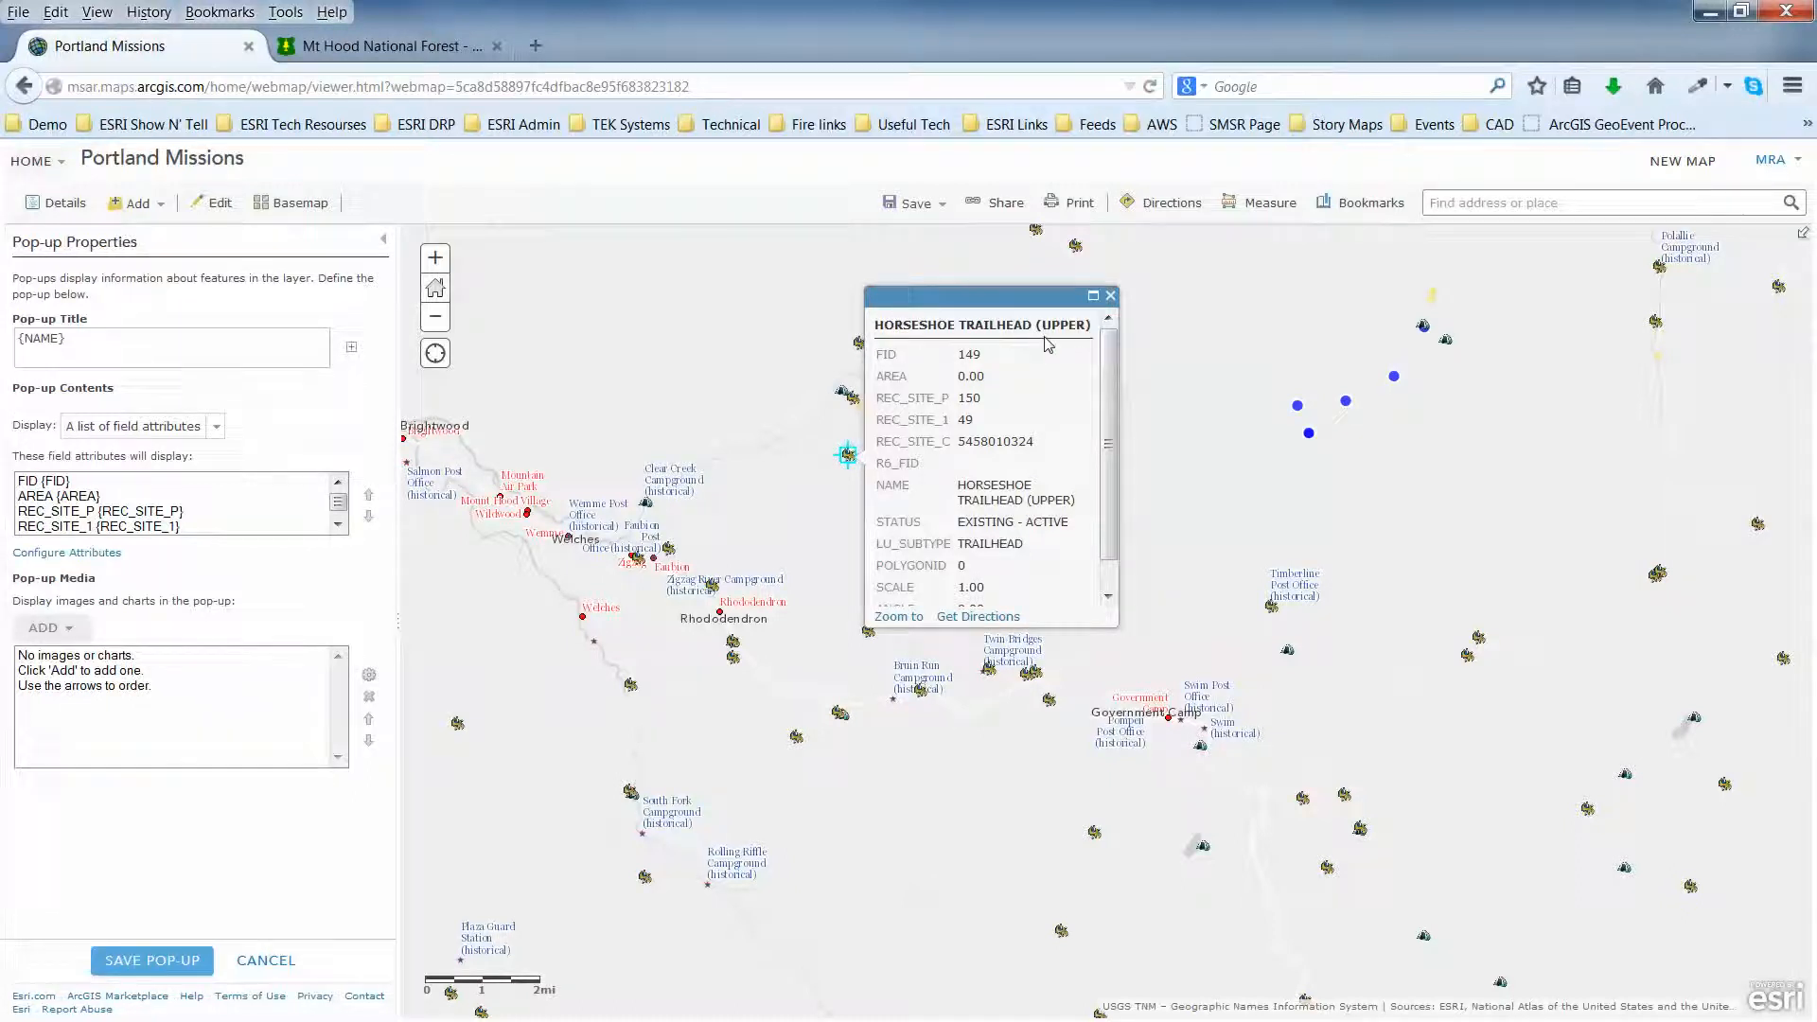
{"action": "left_click", "coordinate": [1111, 296]}
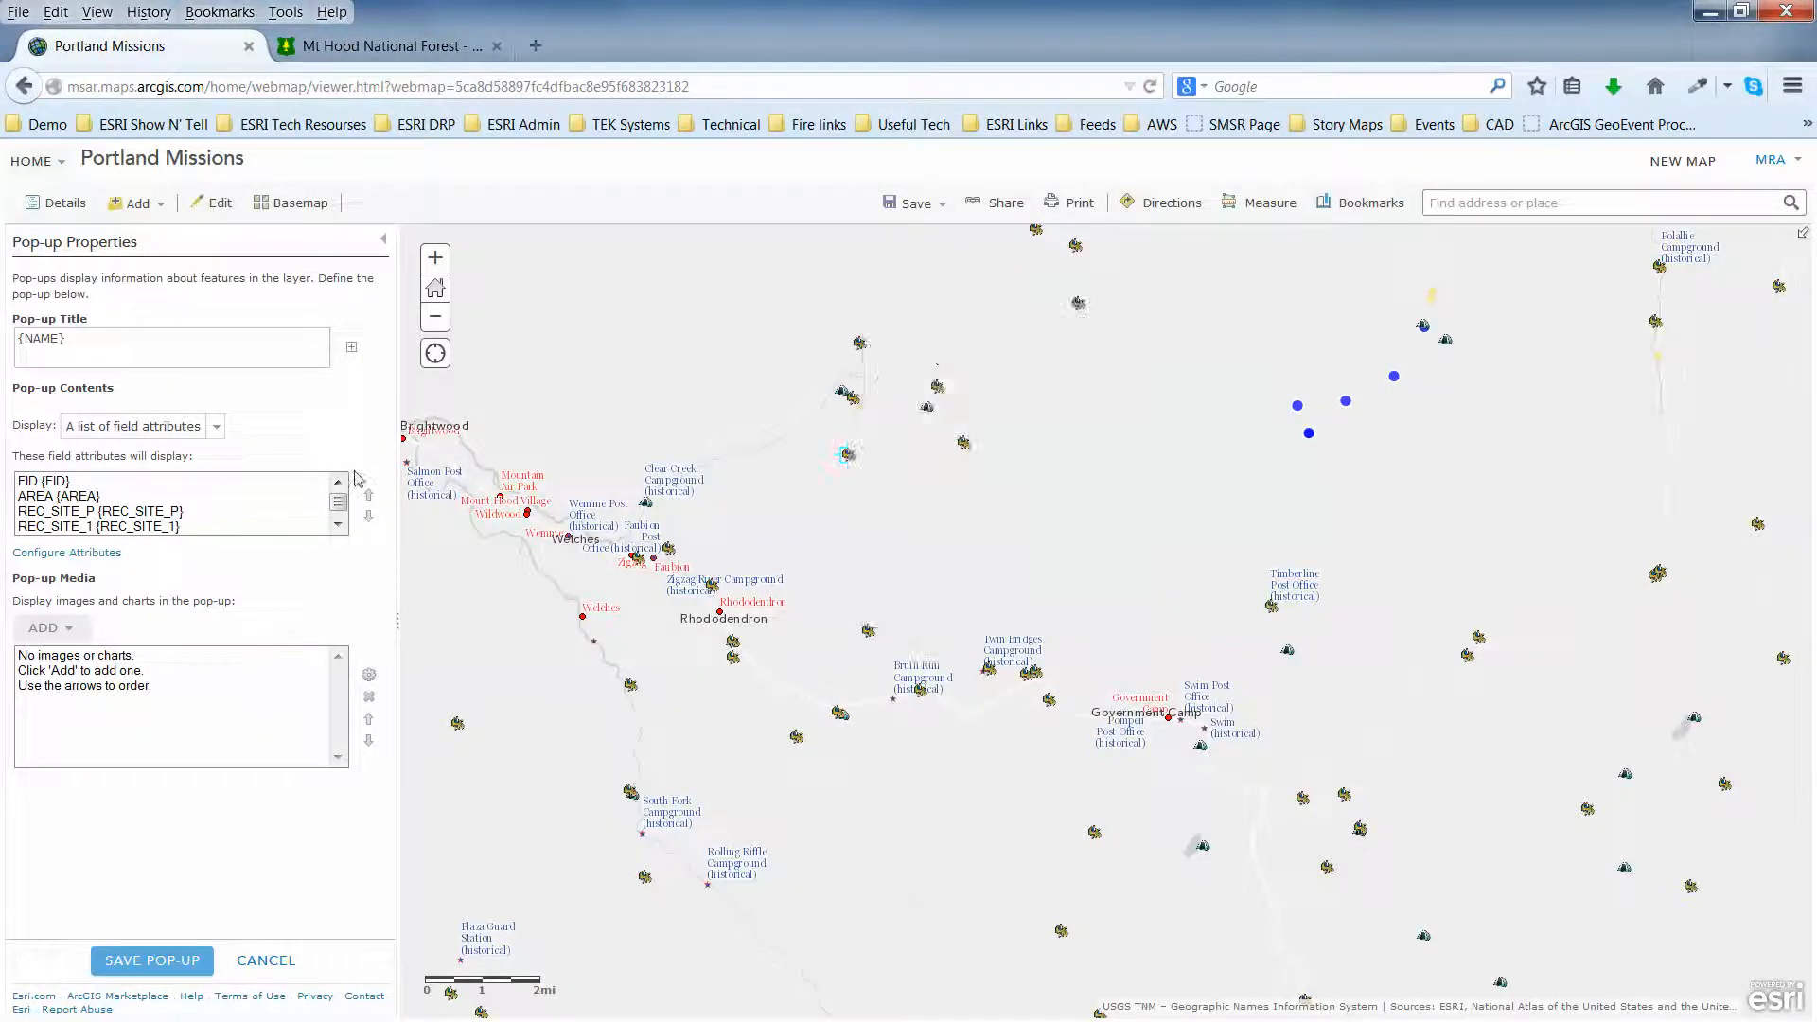
Hide the FID, REC_SITE_P and REC_SITE_1 fields in the Recreation points pop-up.
{"action": "left_click", "coordinate": [98, 555]}
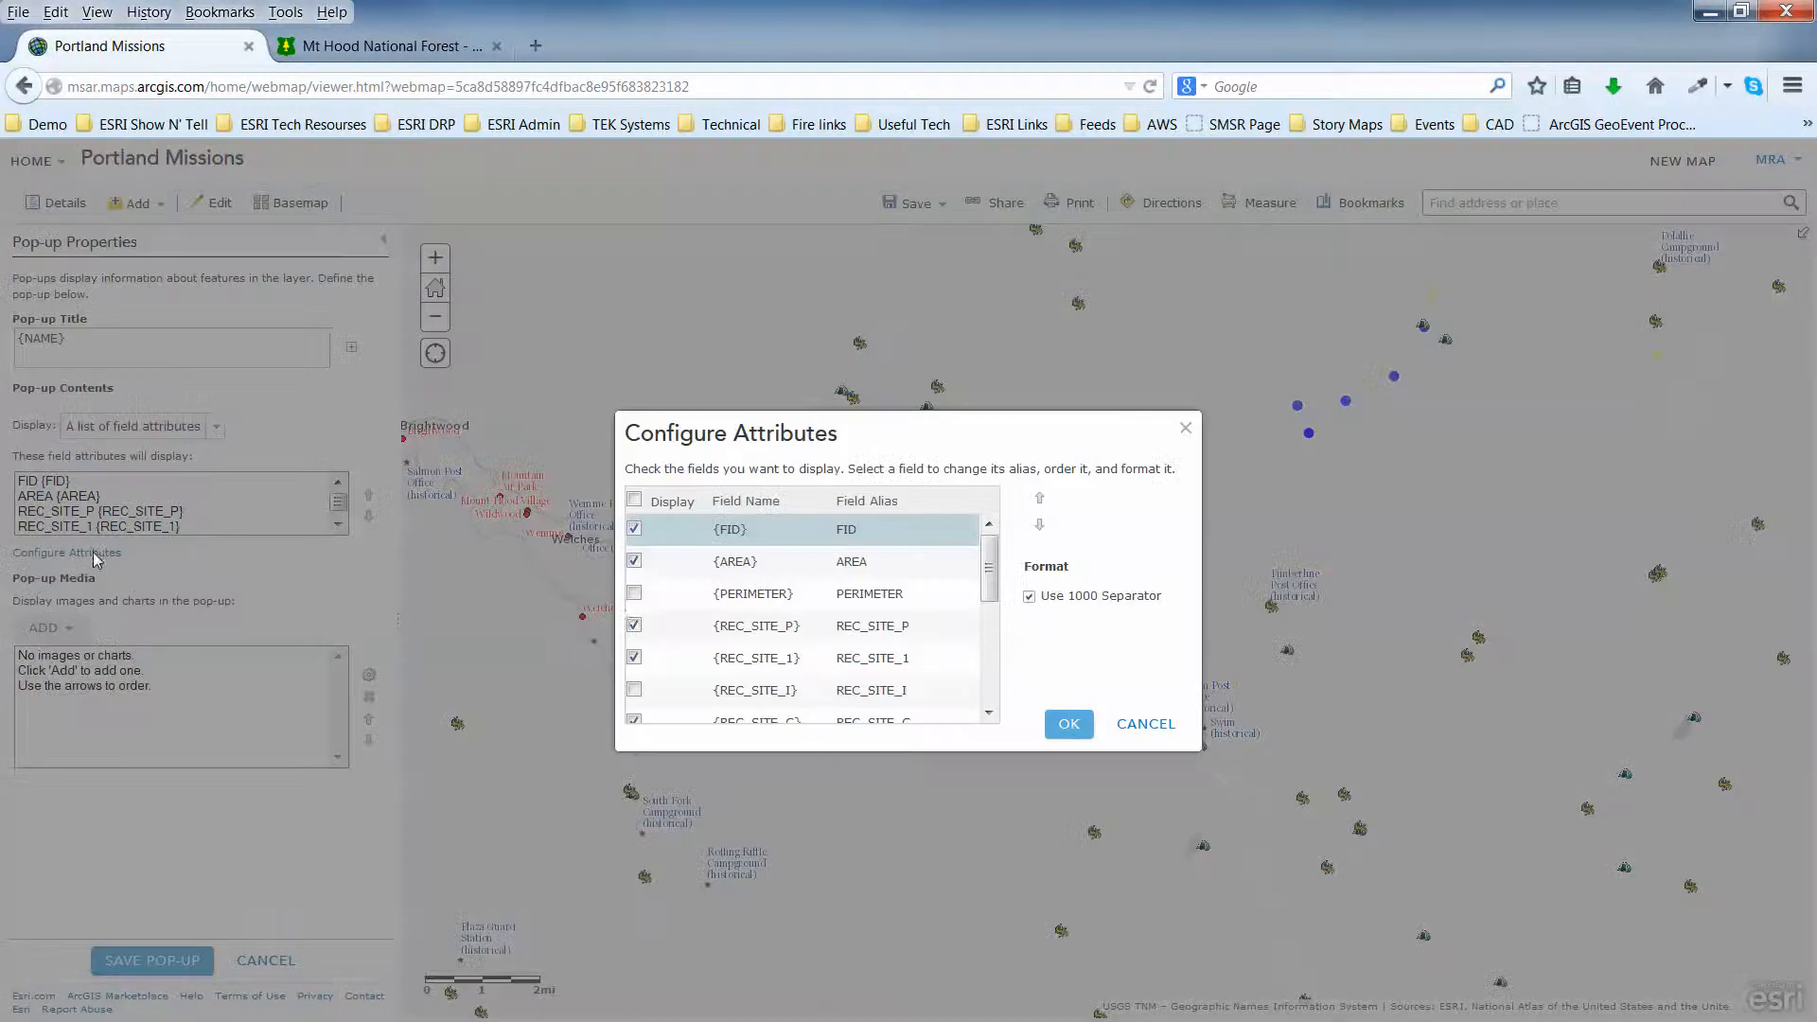
{"action": "left_click", "coordinate": [635, 531]}
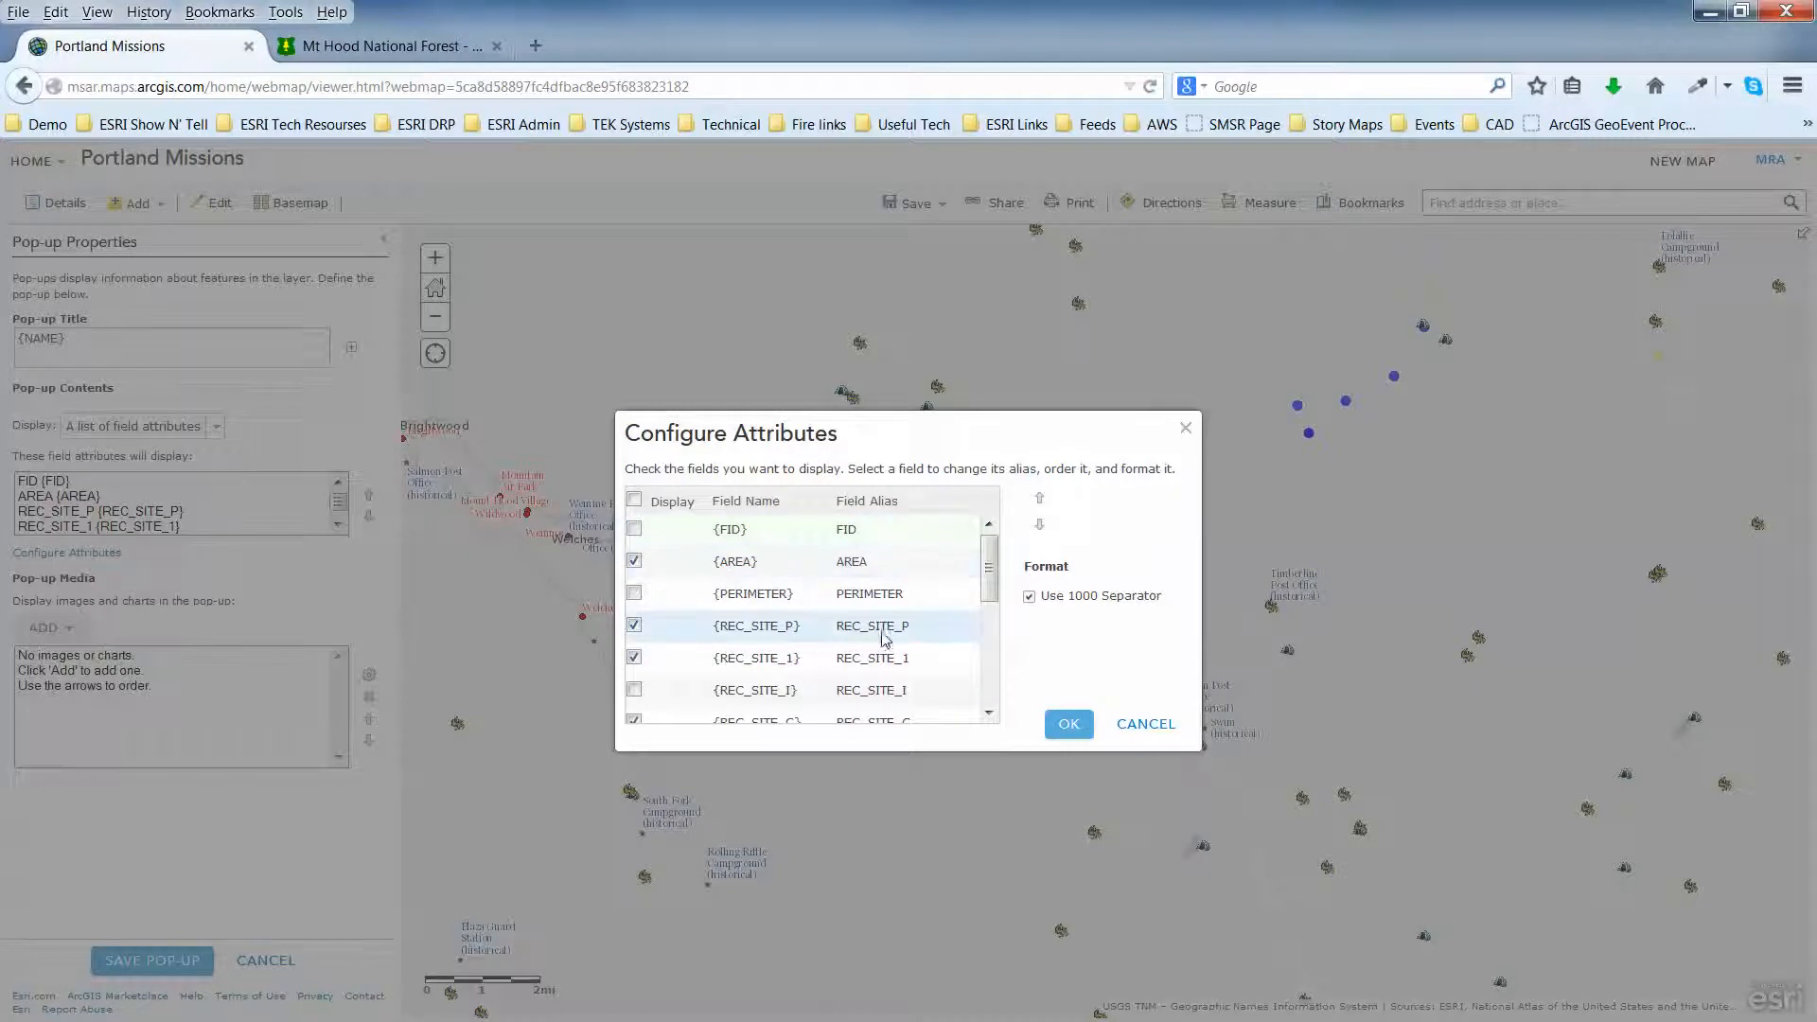
{"action": "left_click", "coordinate": [634, 626]}
{"action": "left_click", "coordinate": [634, 658]}
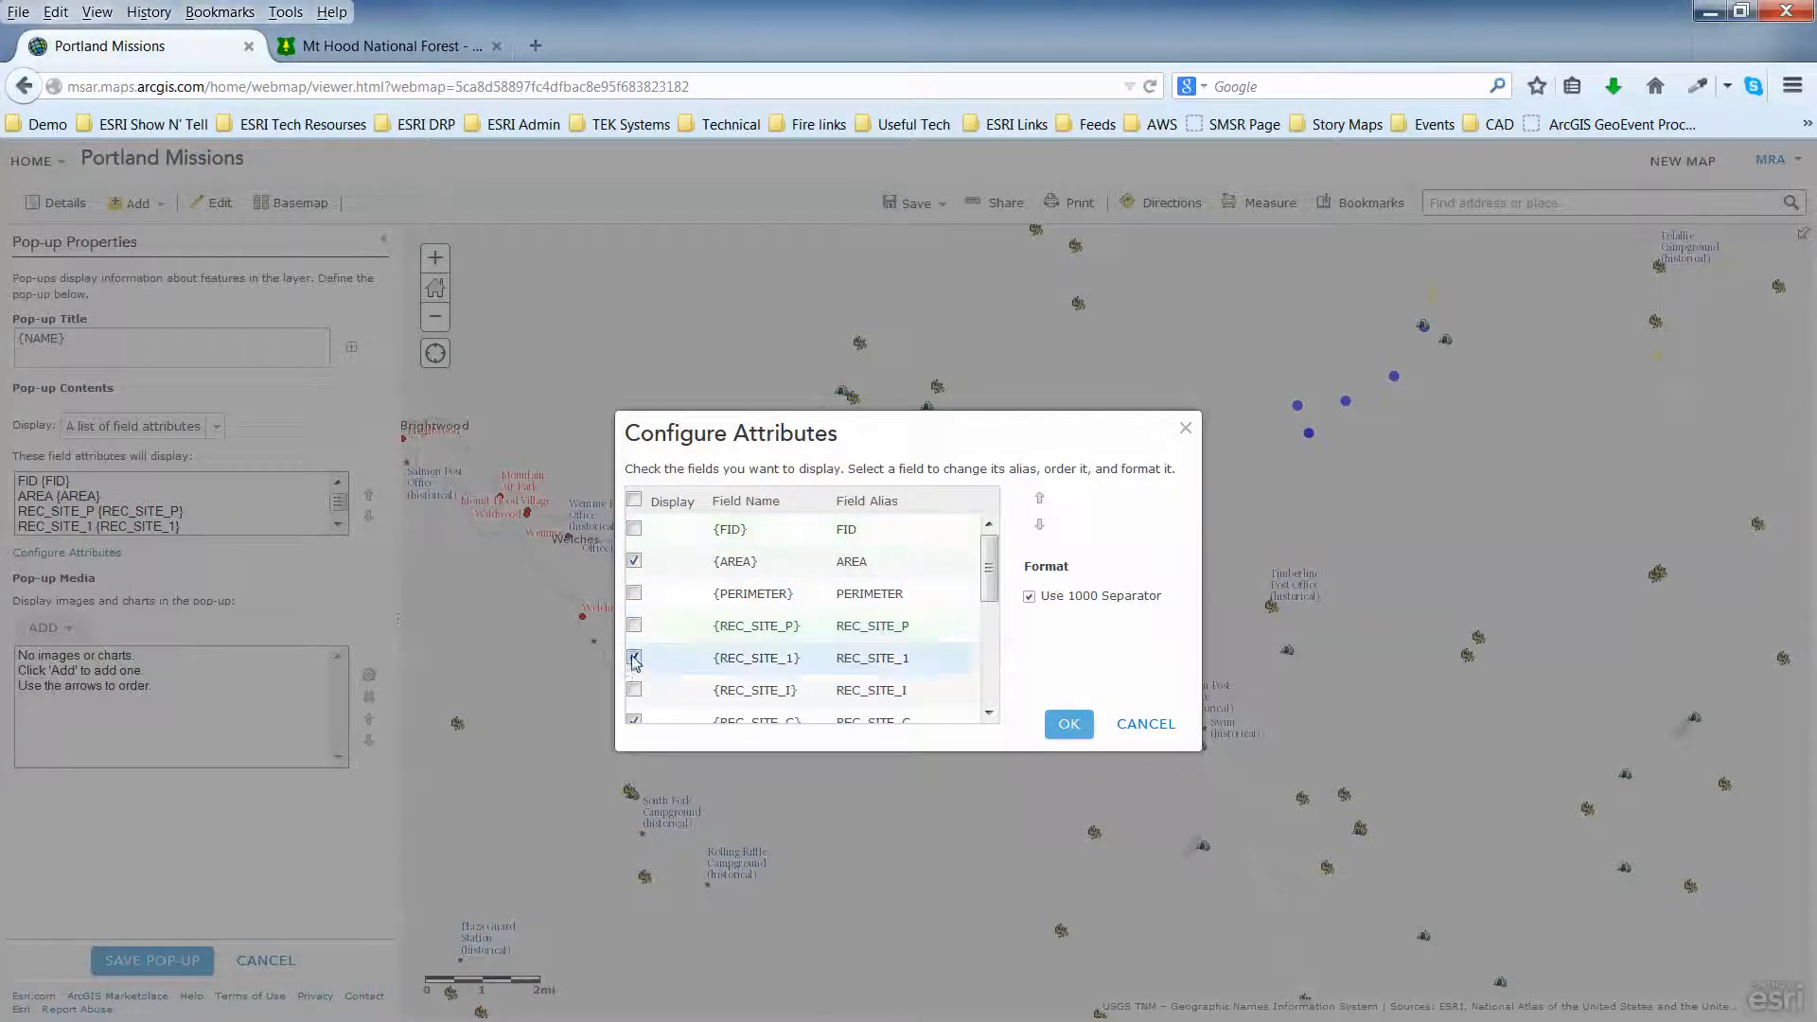
{"action": "left_click", "coordinate": [1066, 726]}
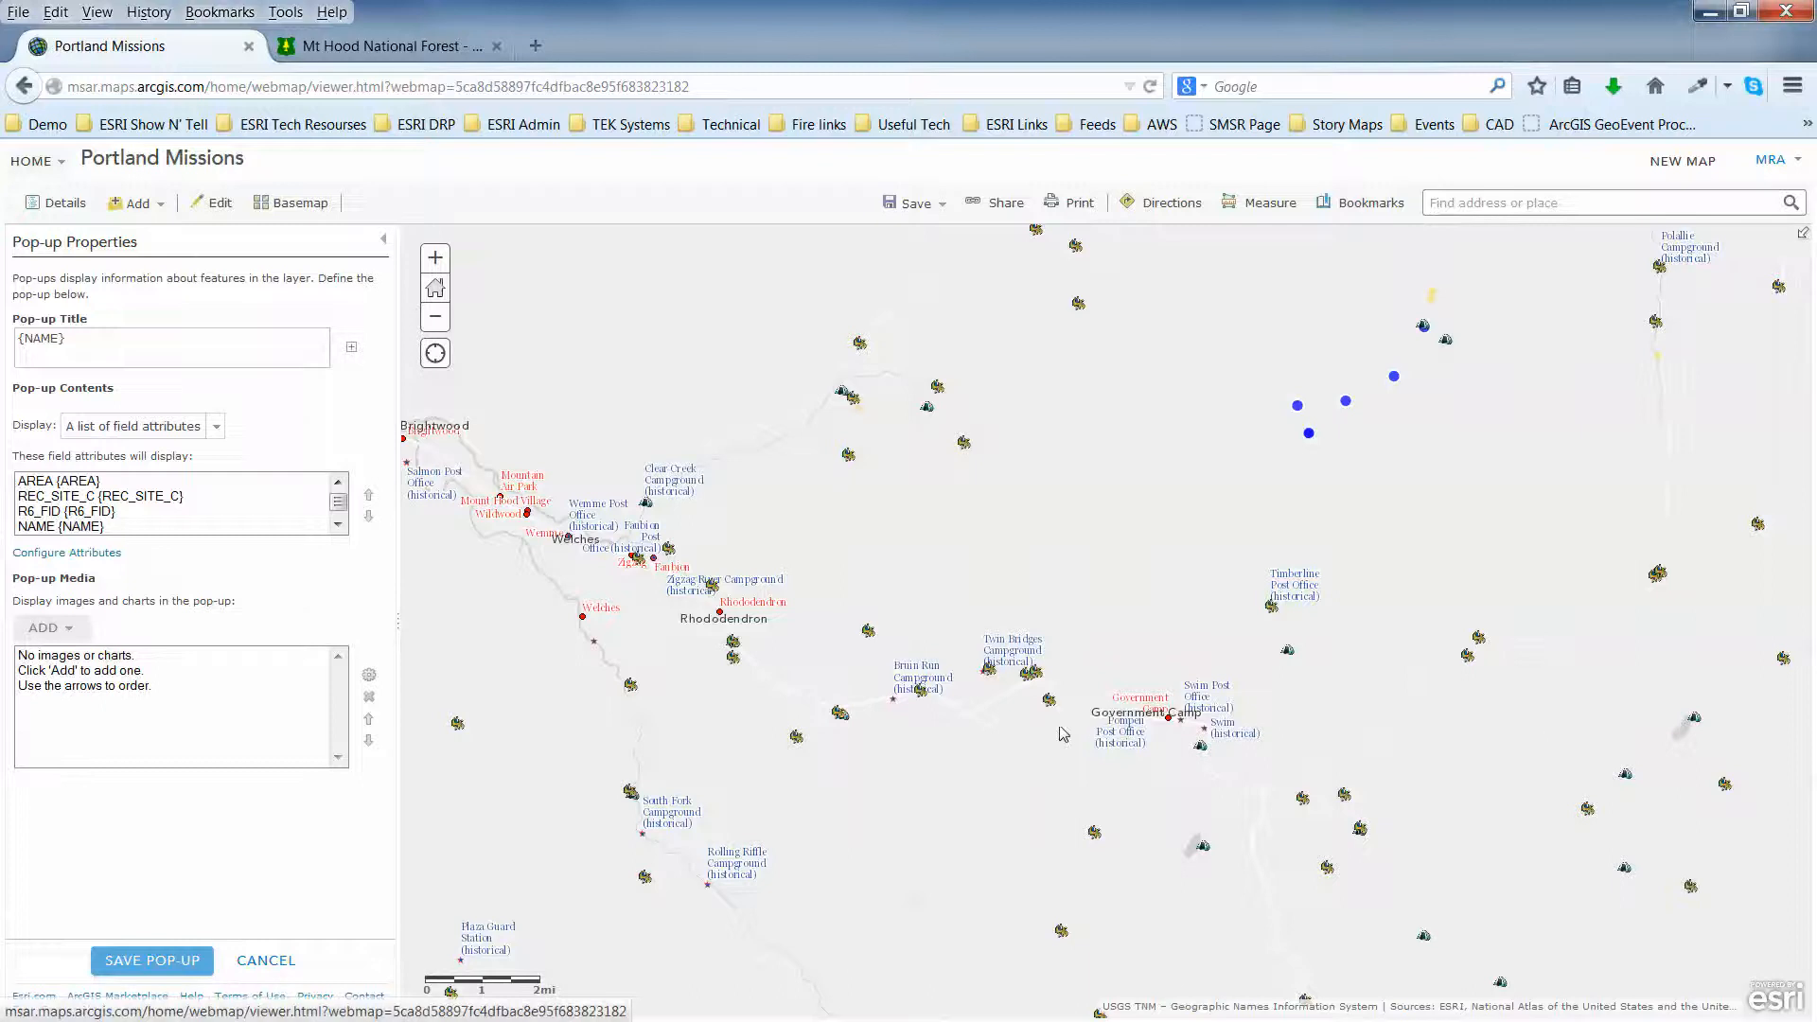
Save the Recreation points pop-up and check its displayed fields on the Horseshoe Trailhead (Upper) point.
{"action": "left_click", "coordinate": [849, 458]}
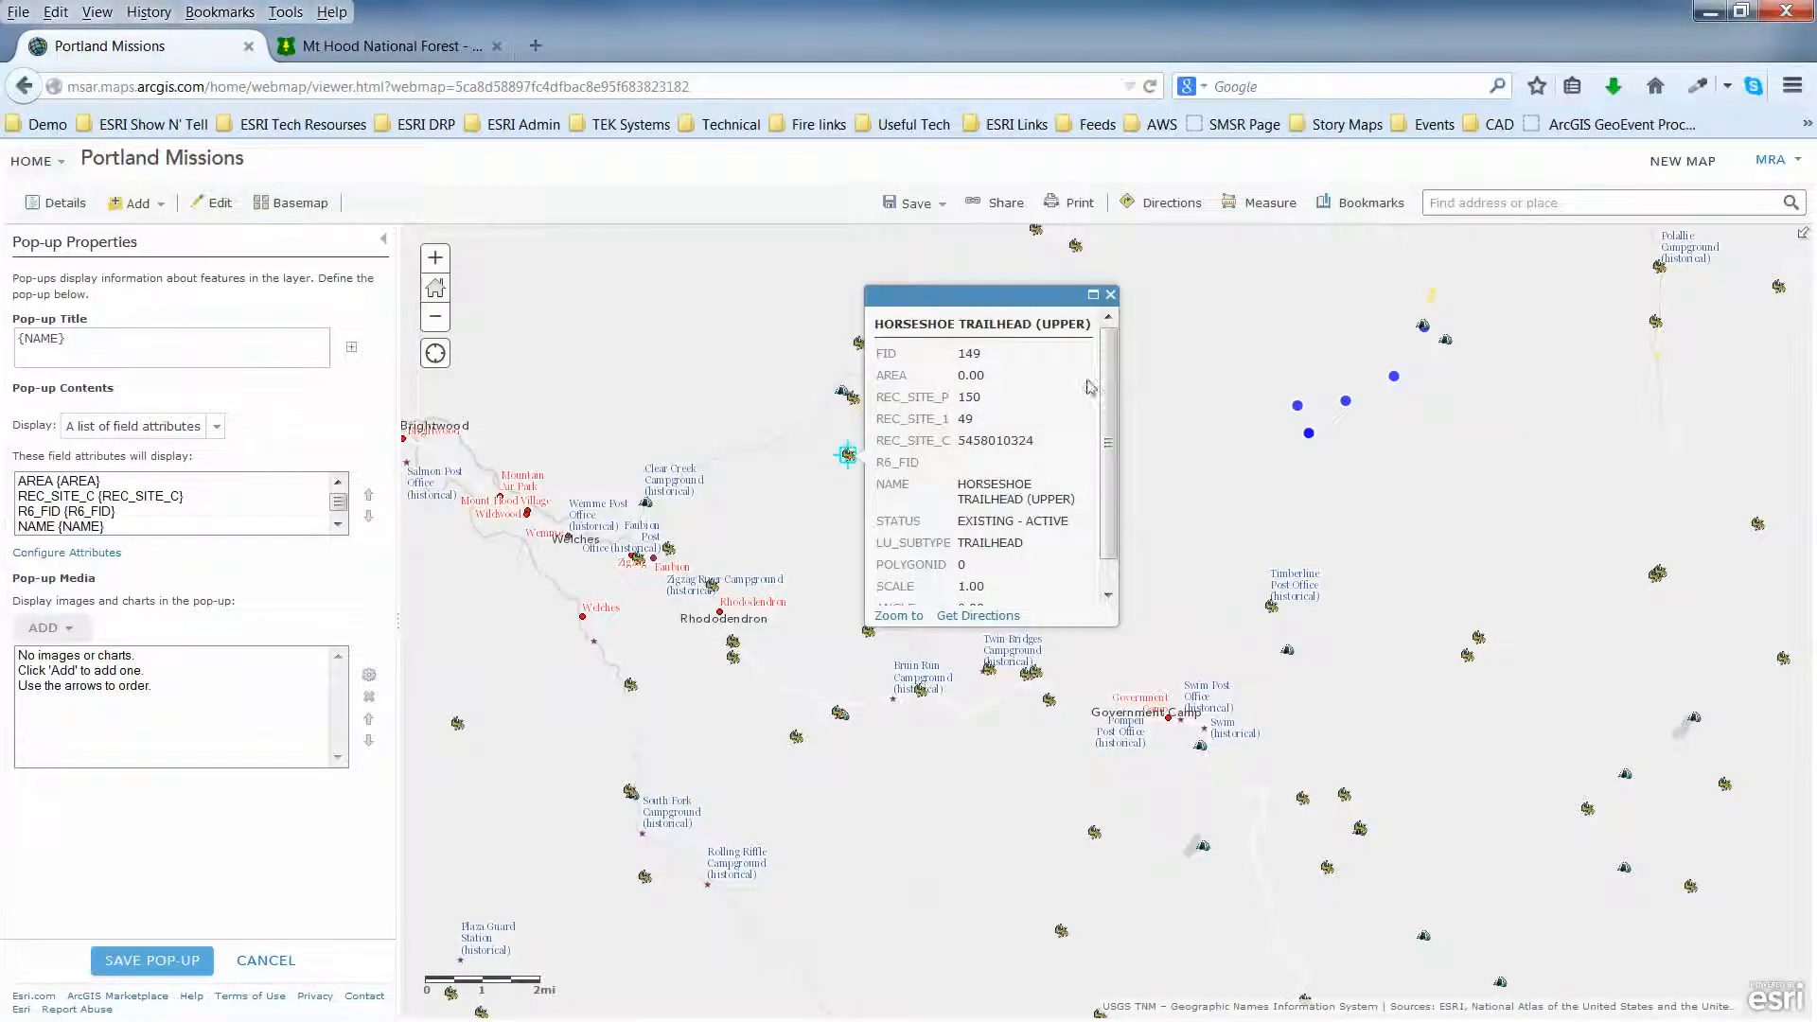
{"action": "left_click", "coordinate": [1110, 295]}
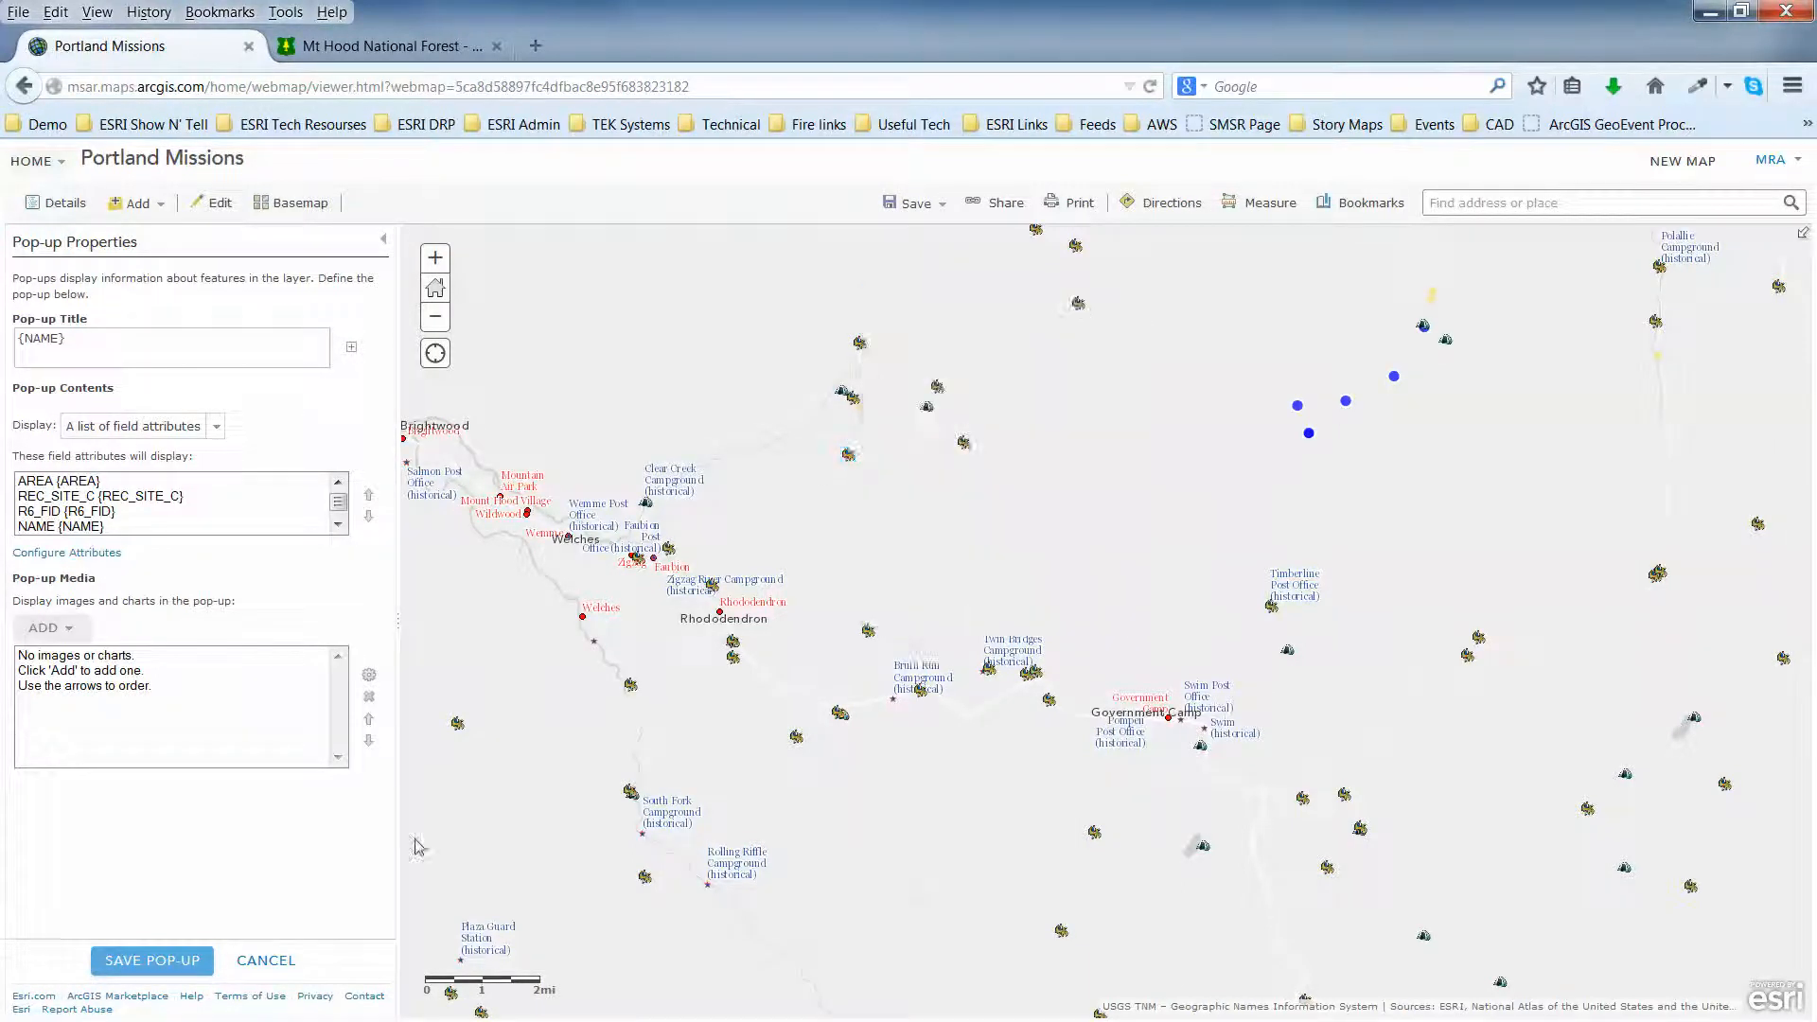
{"action": "left_click", "coordinate": [152, 962]}
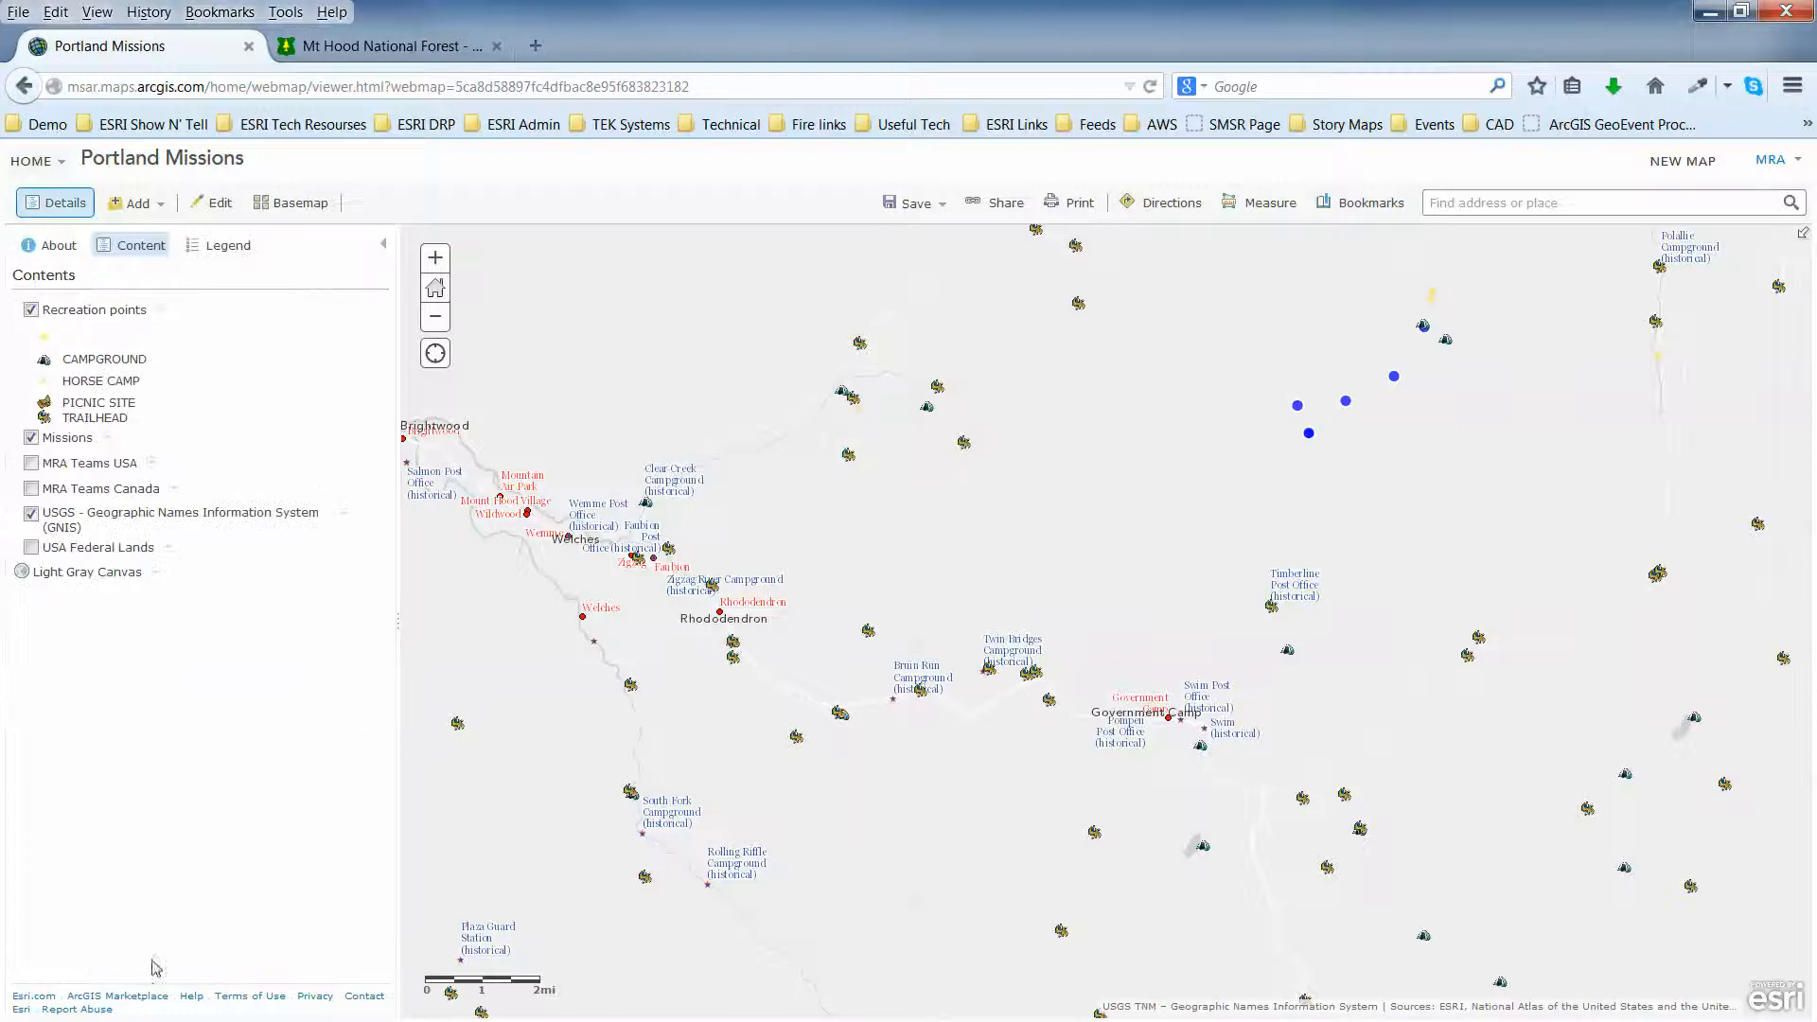
{"action": "left_click", "coordinate": [849, 460]}
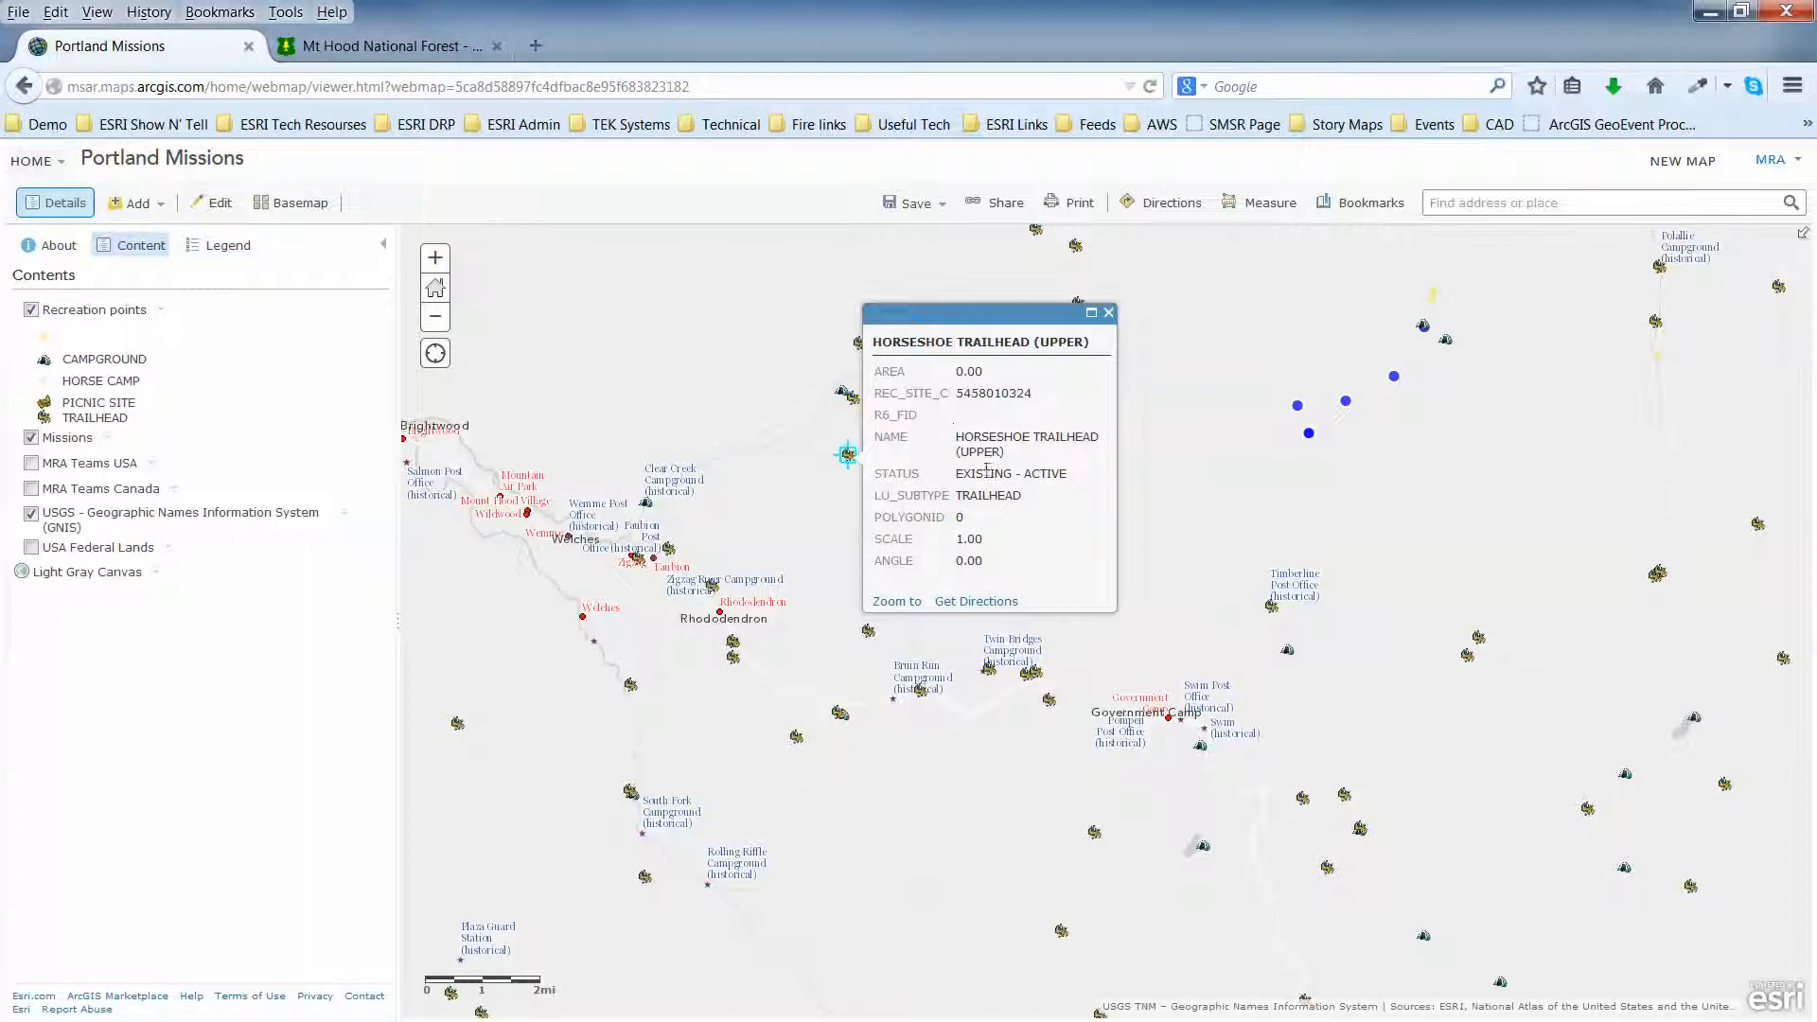
{"action": "left_click", "coordinate": [1108, 312]}
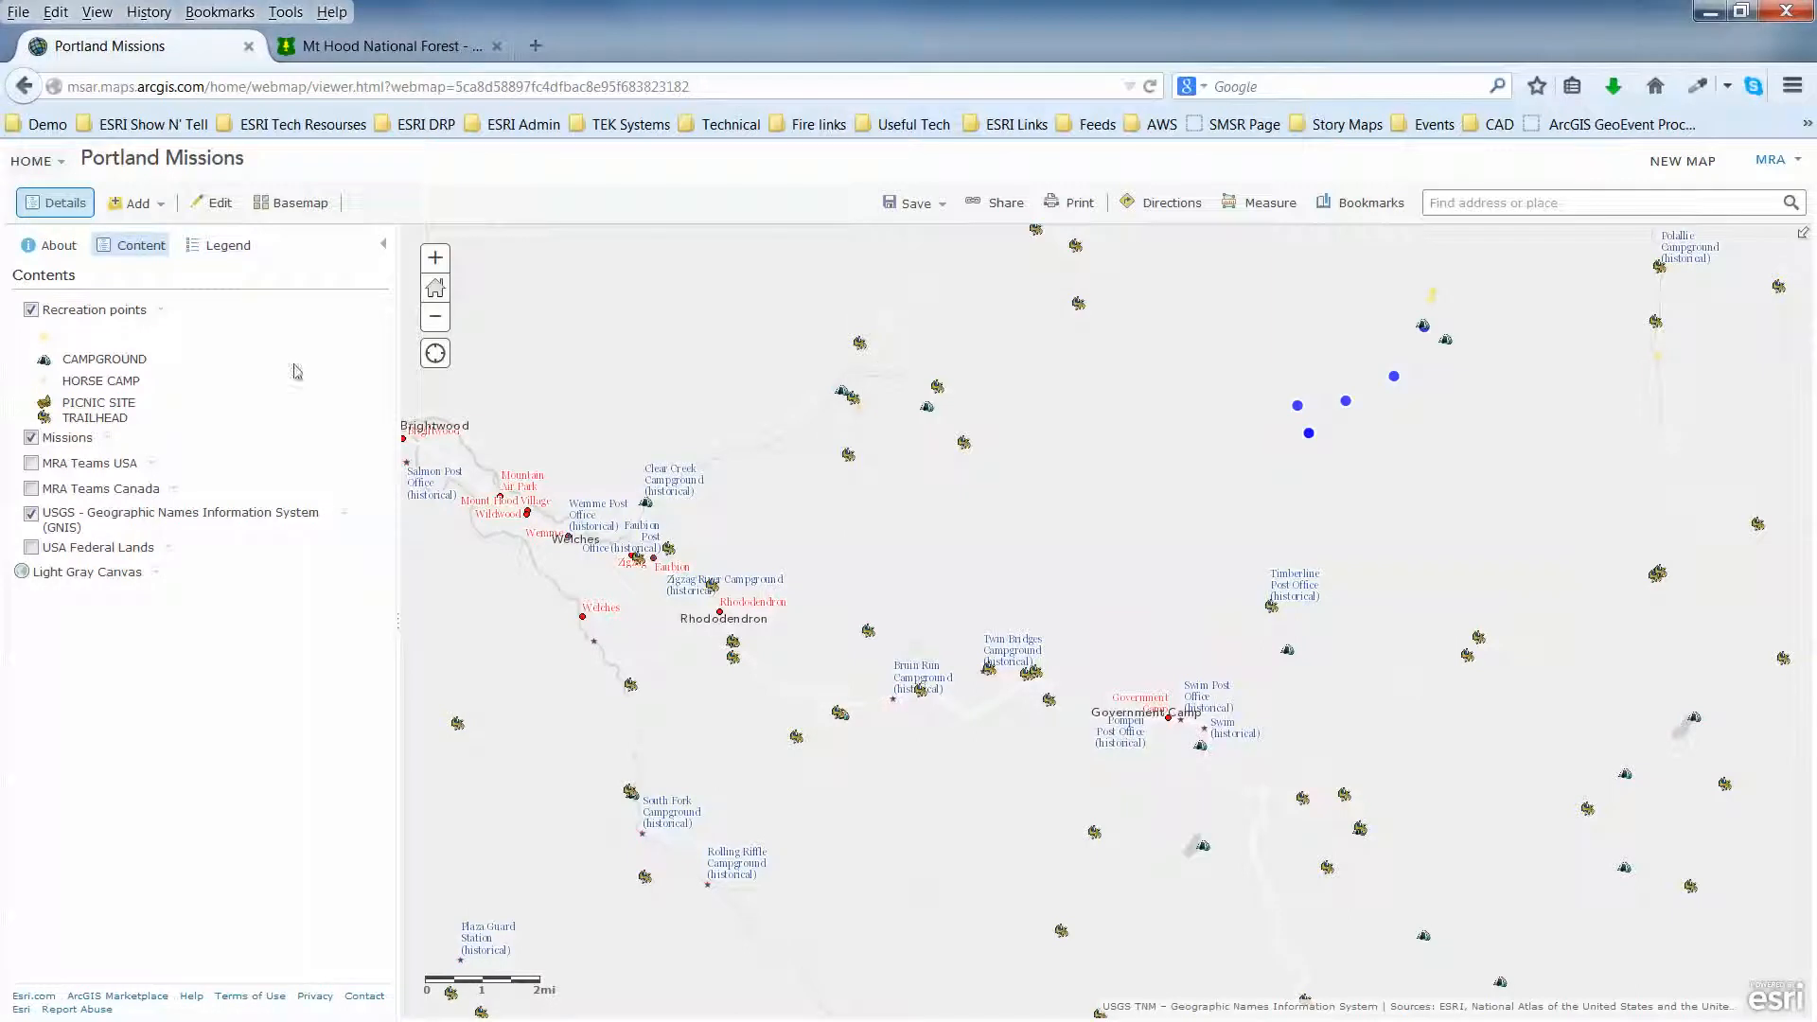
Hide the REC_SITE_C, R6_FID, LU_SUBTYPE and POLYGONID fields in the Recreation points pop-up and save it.
{"action": "left_click", "coordinate": [161, 310]}
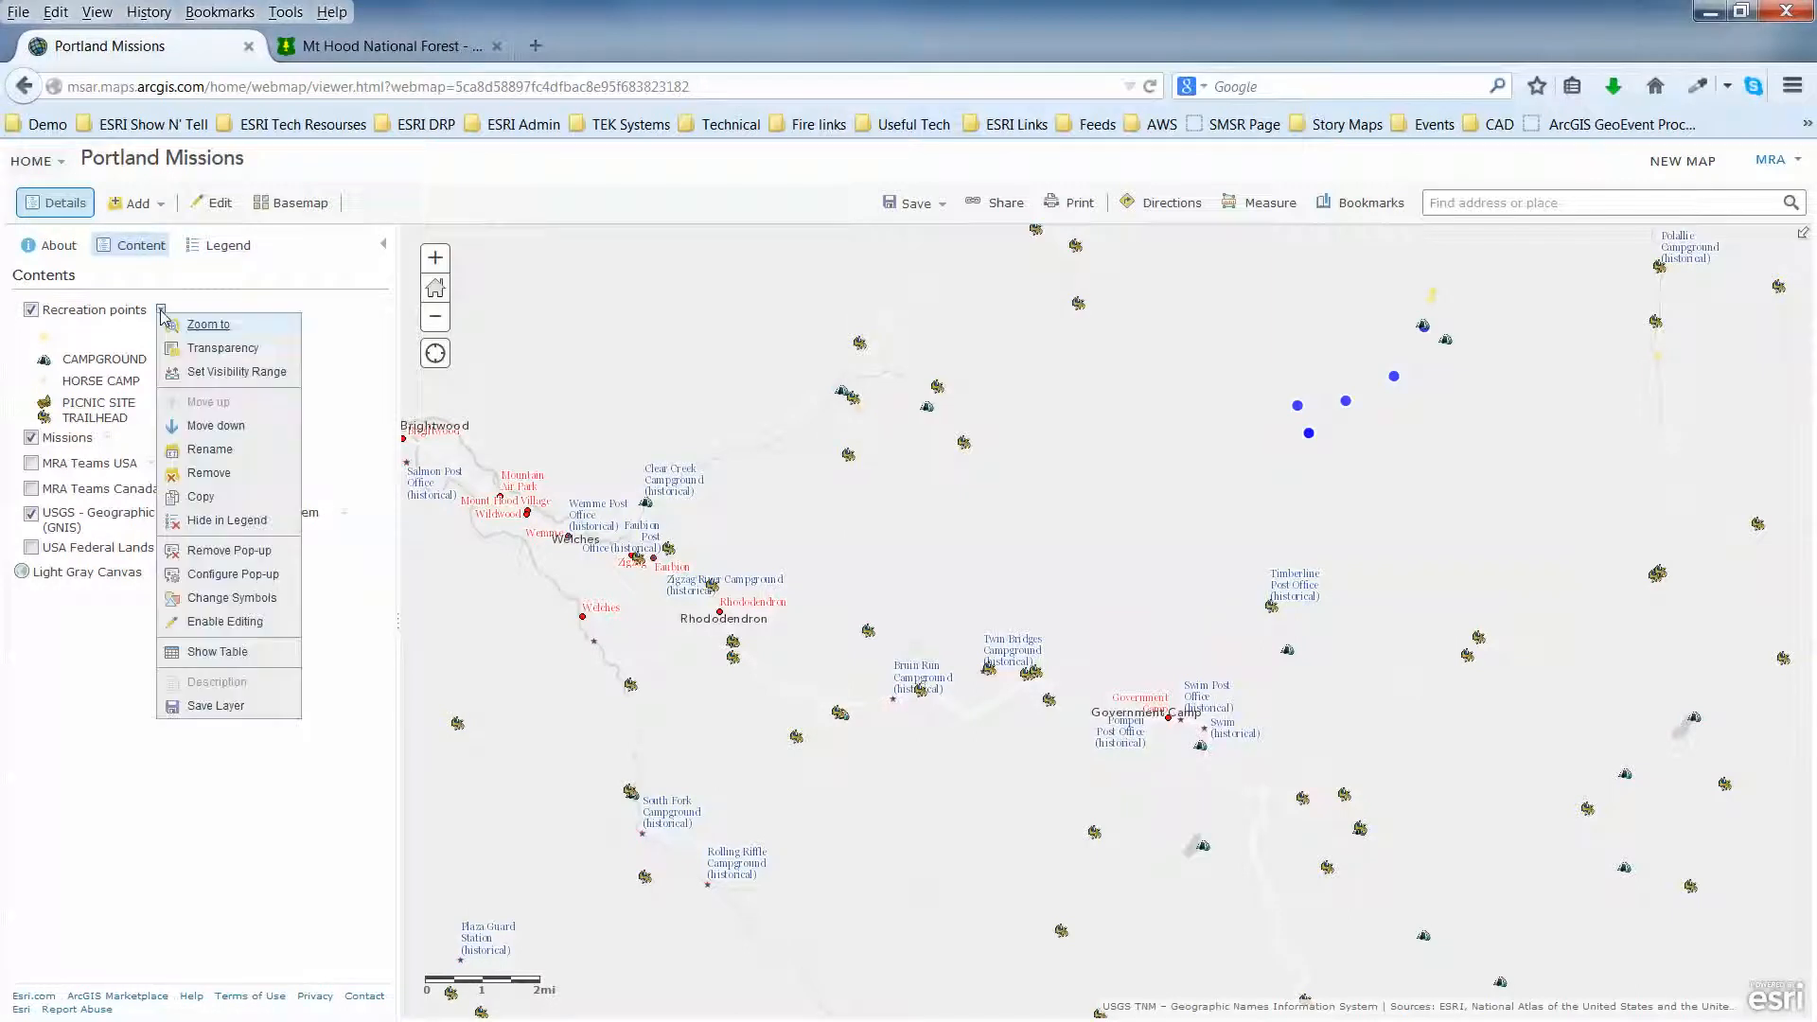
{"action": "left_click", "coordinate": [212, 577]}
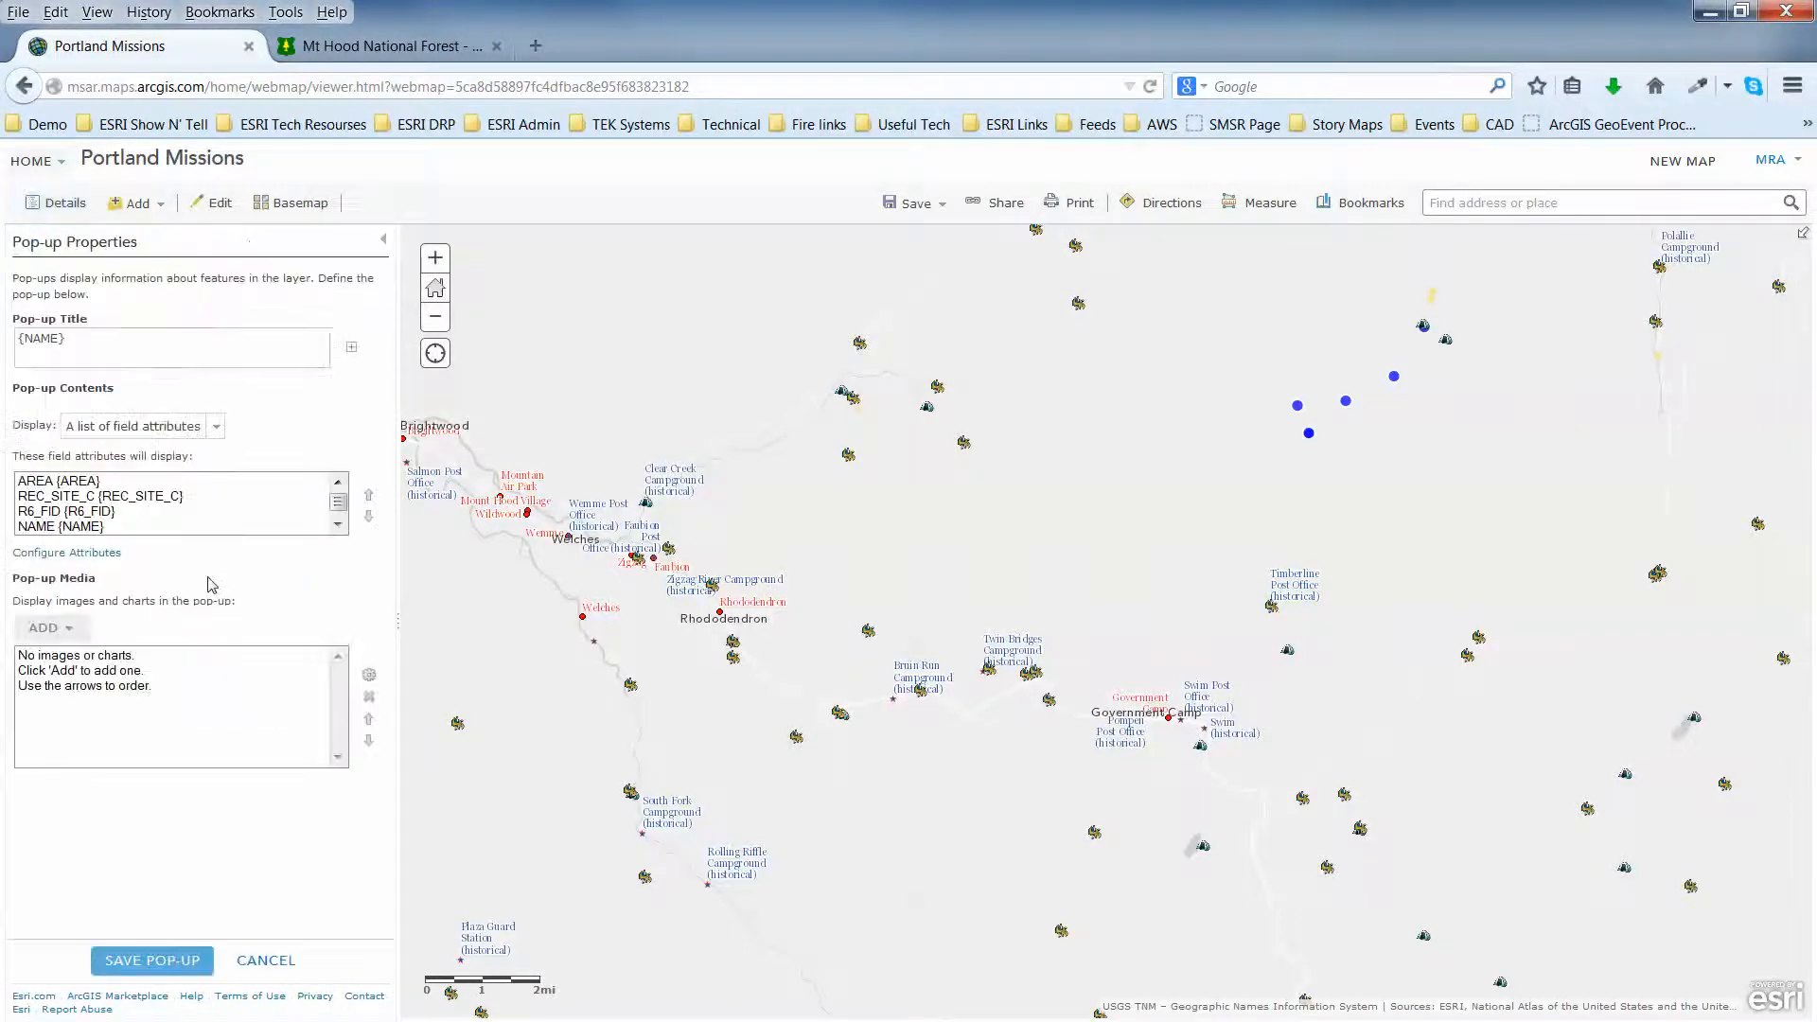
{"action": "left_click", "coordinate": [85, 554]}
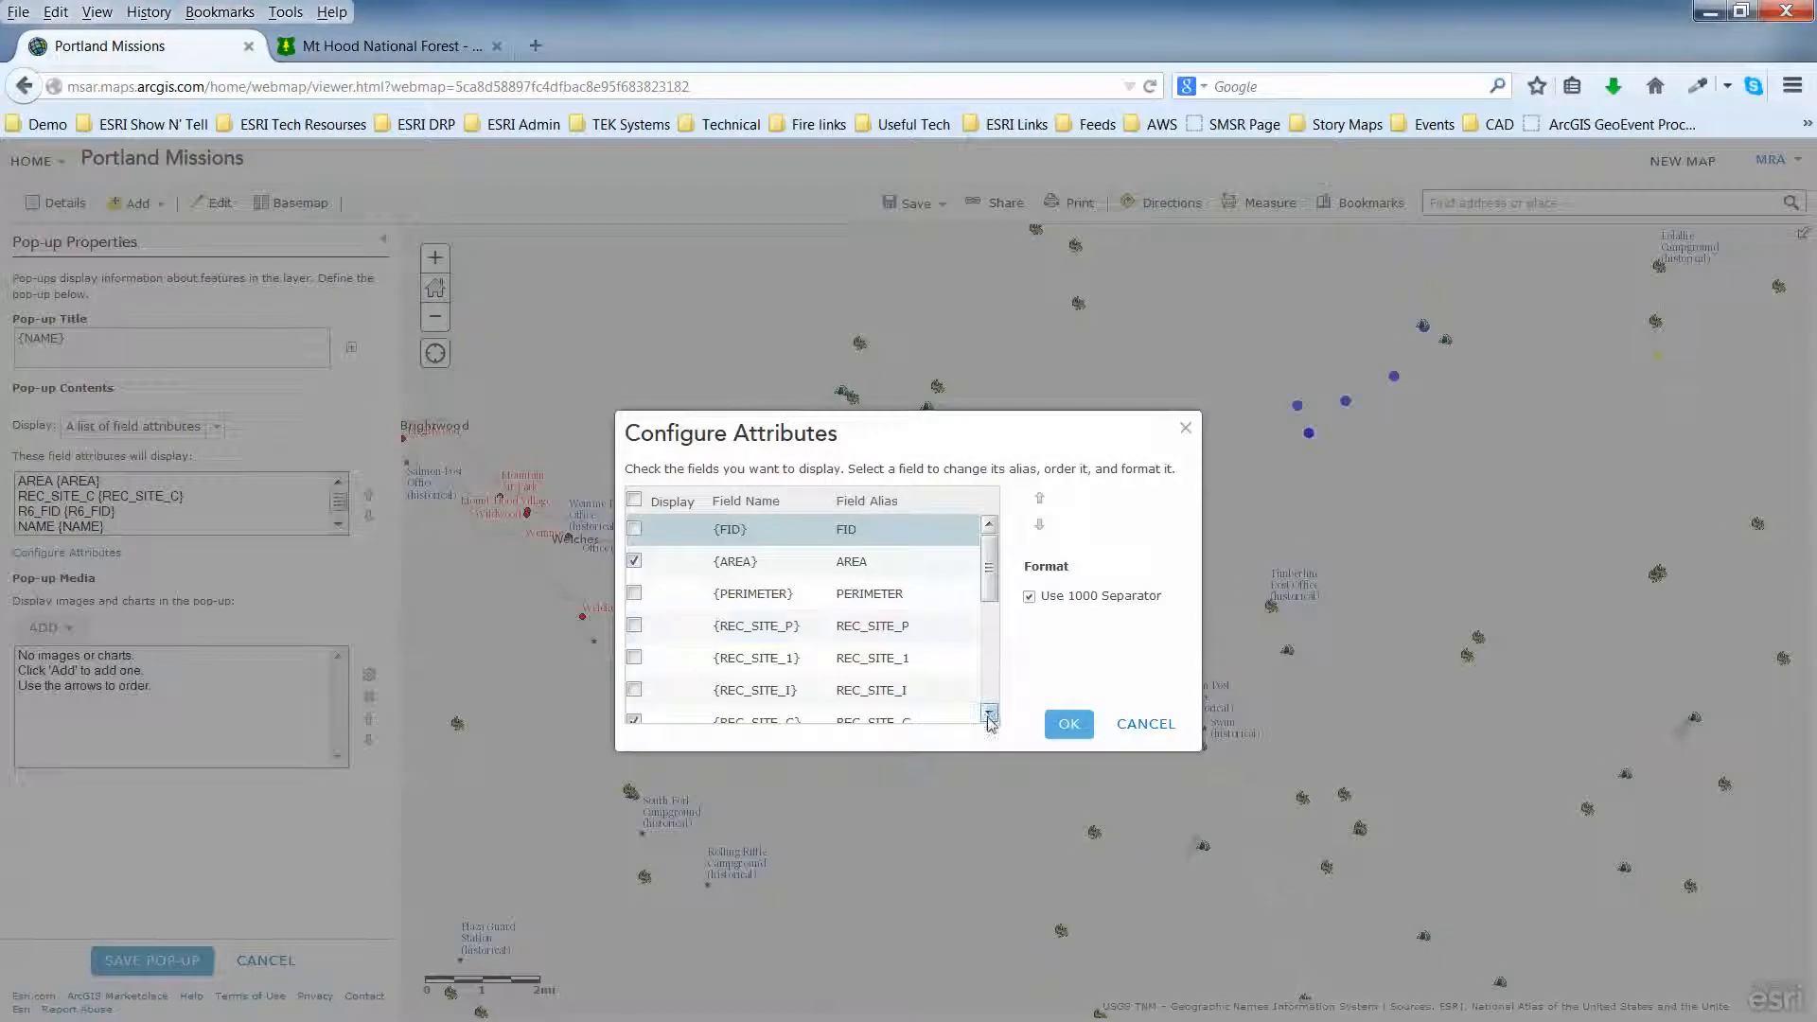
{"action": "scroll", "coordinate": [990, 716], "scroll_direction": "down", "scroll_amount": 5}
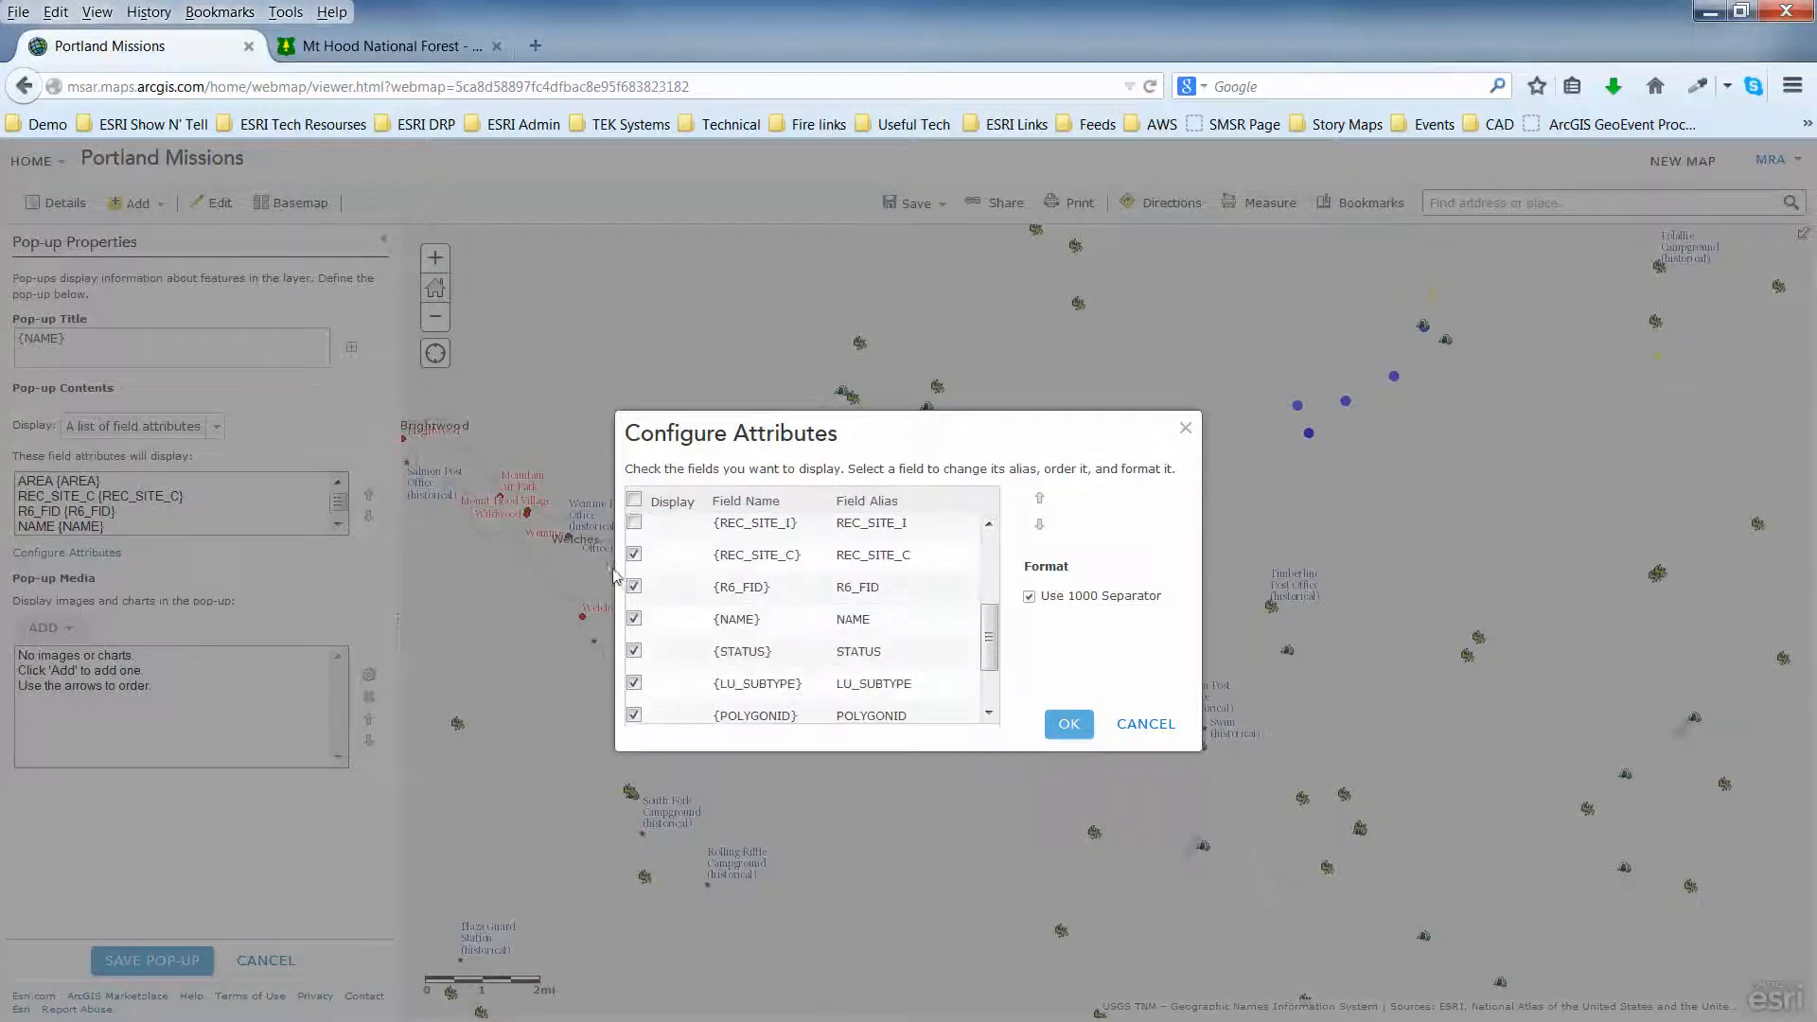
{"action": "left_click", "coordinate": [635, 555]}
{"action": "left_click", "coordinate": [634, 587]}
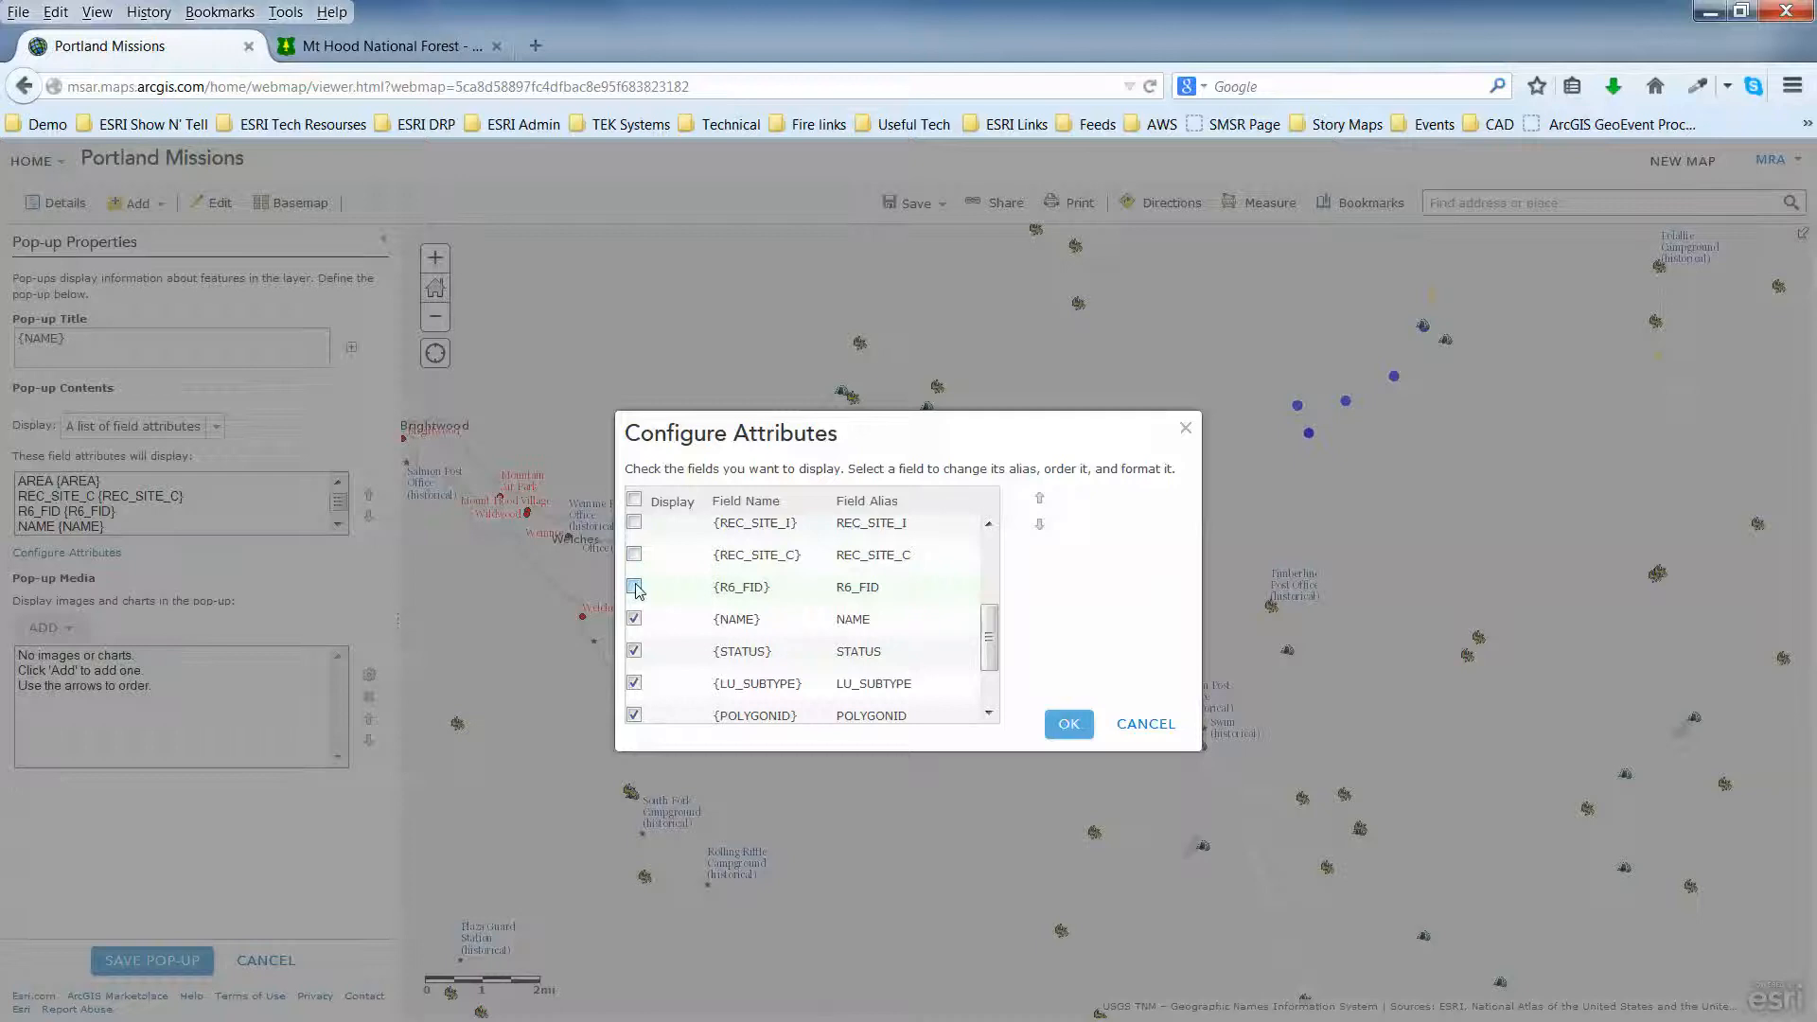
{"action": "left_click", "coordinate": [634, 684]}
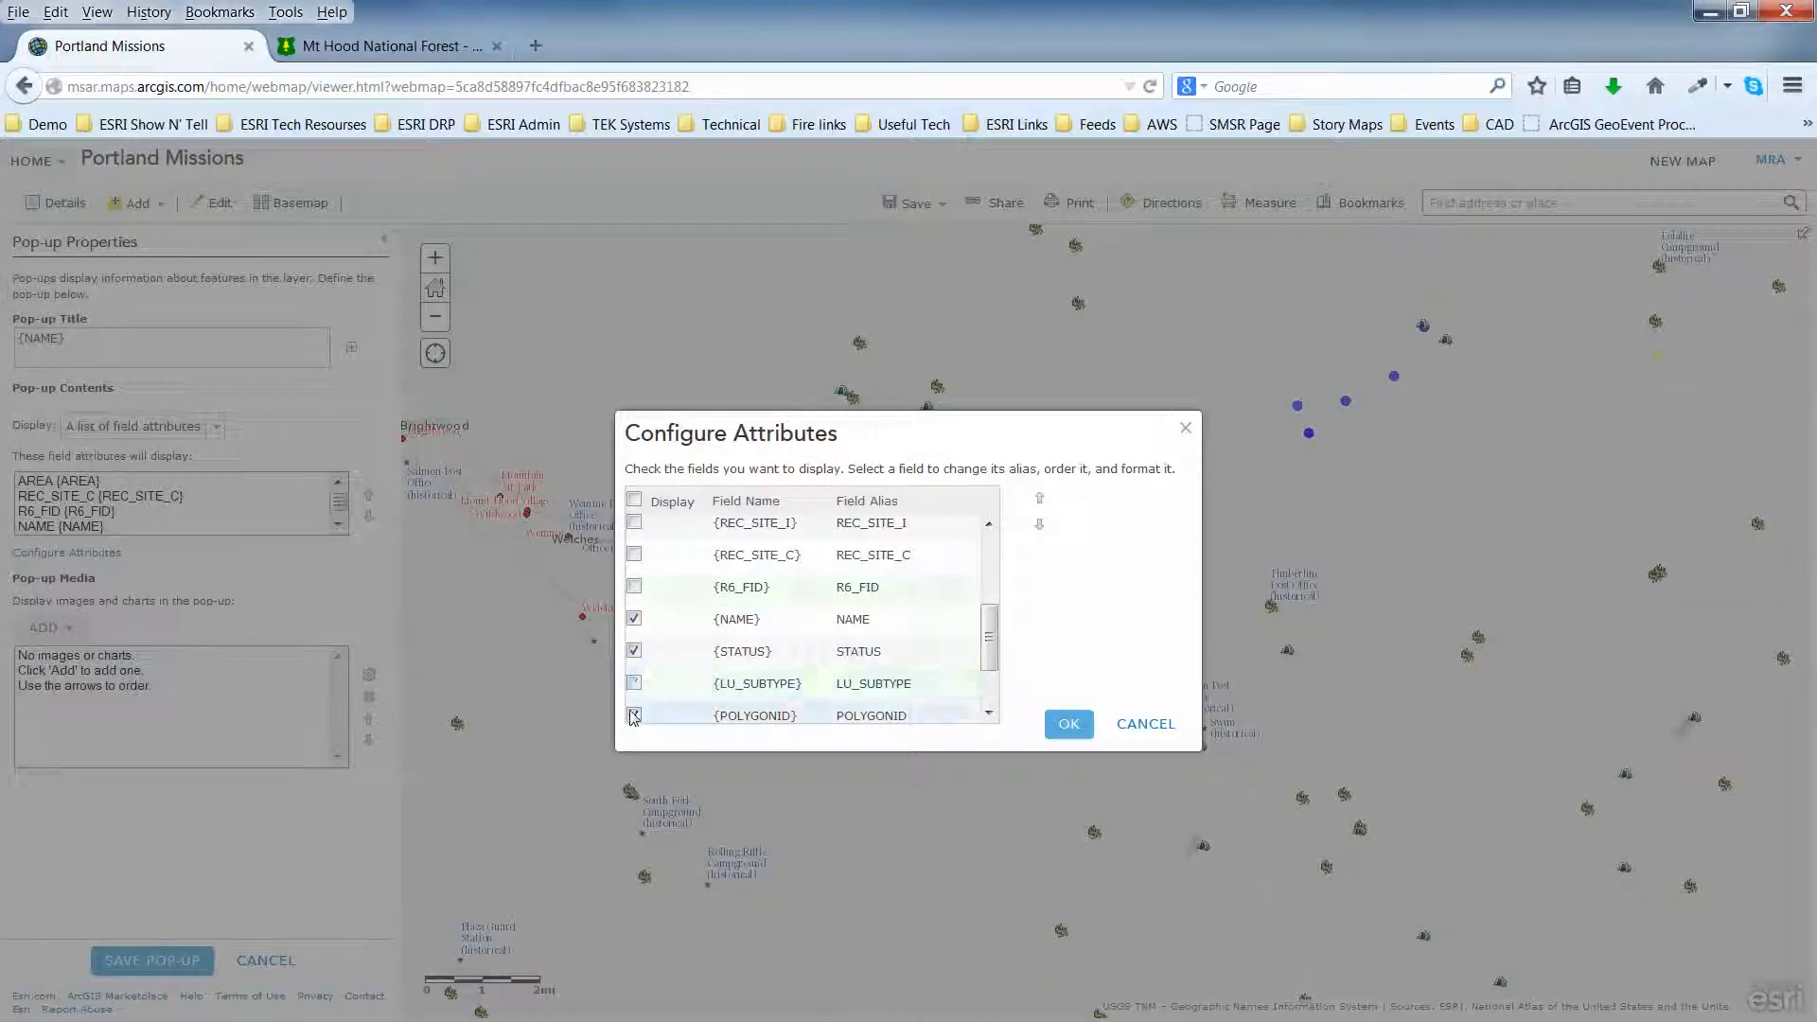
{"action": "left_click", "coordinate": [634, 716]}
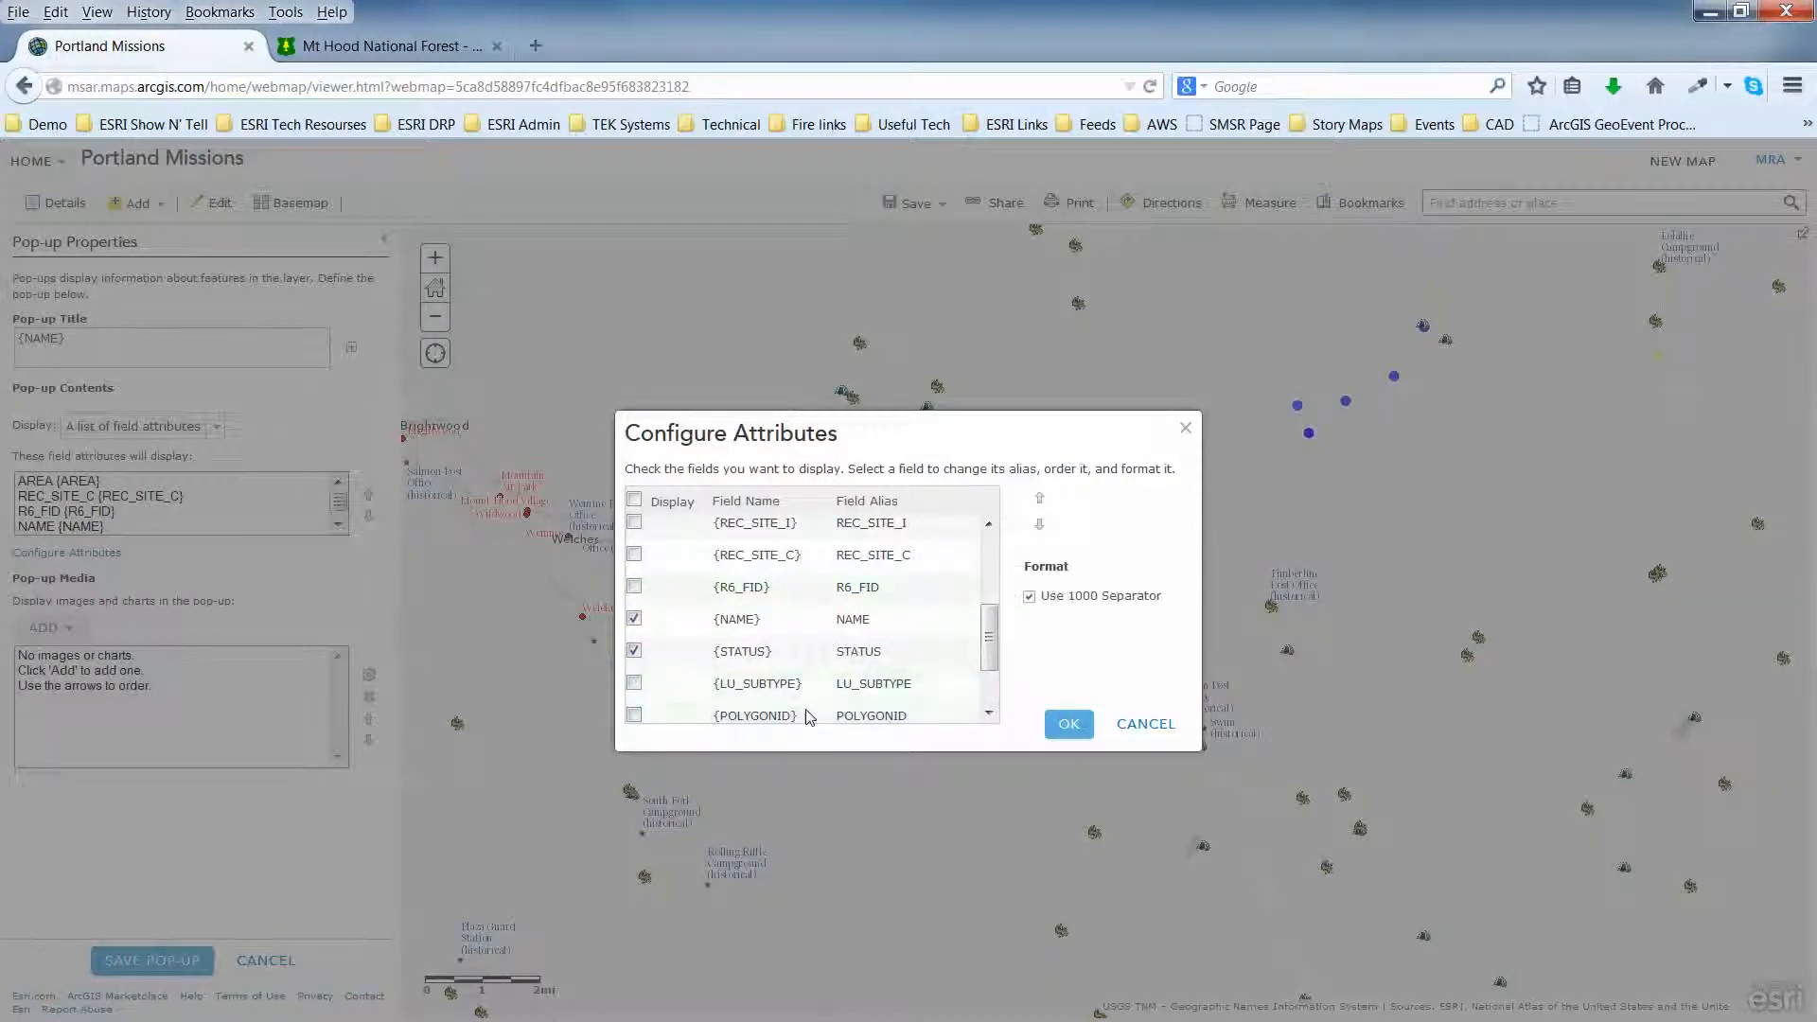
{"action": "left_click", "coordinate": [1069, 725]}
{"action": "left_click", "coordinate": [168, 973]}
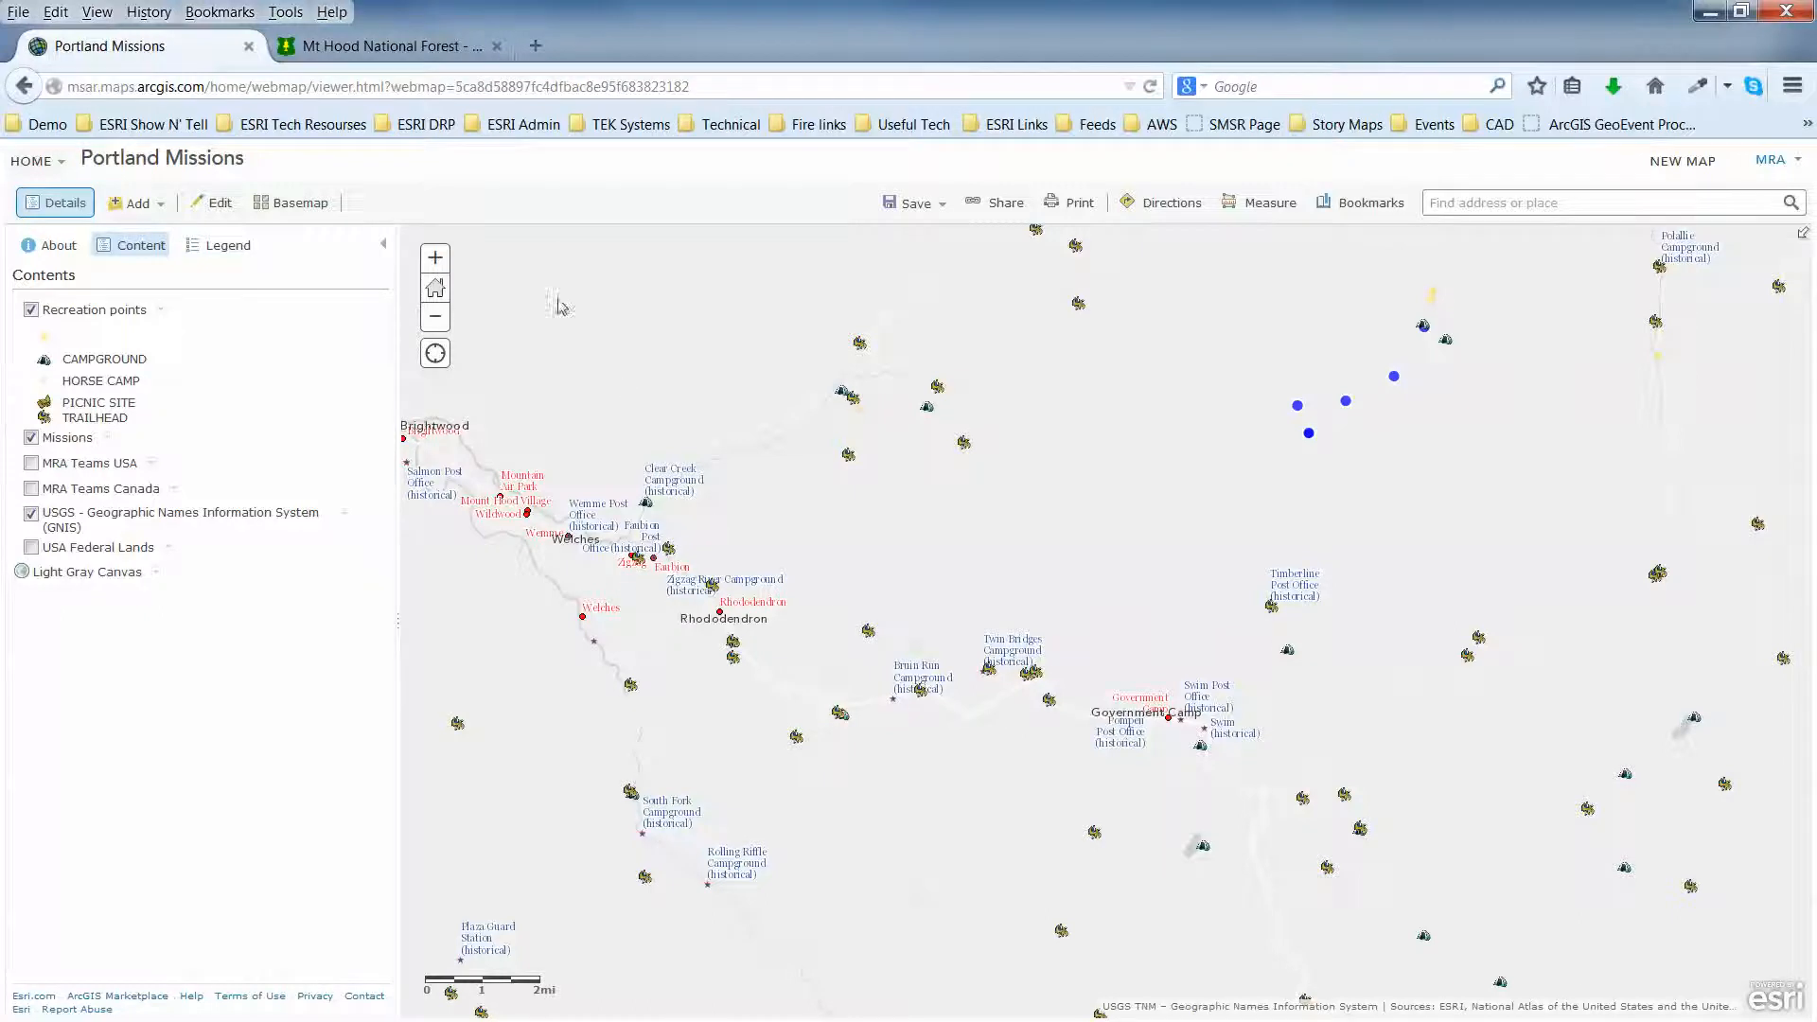
Compare the wider Mt Hood area with the Recreation points layer shown and hidden, leaving the layer hidden.
{"action": "left_click", "coordinate": [435, 320]}
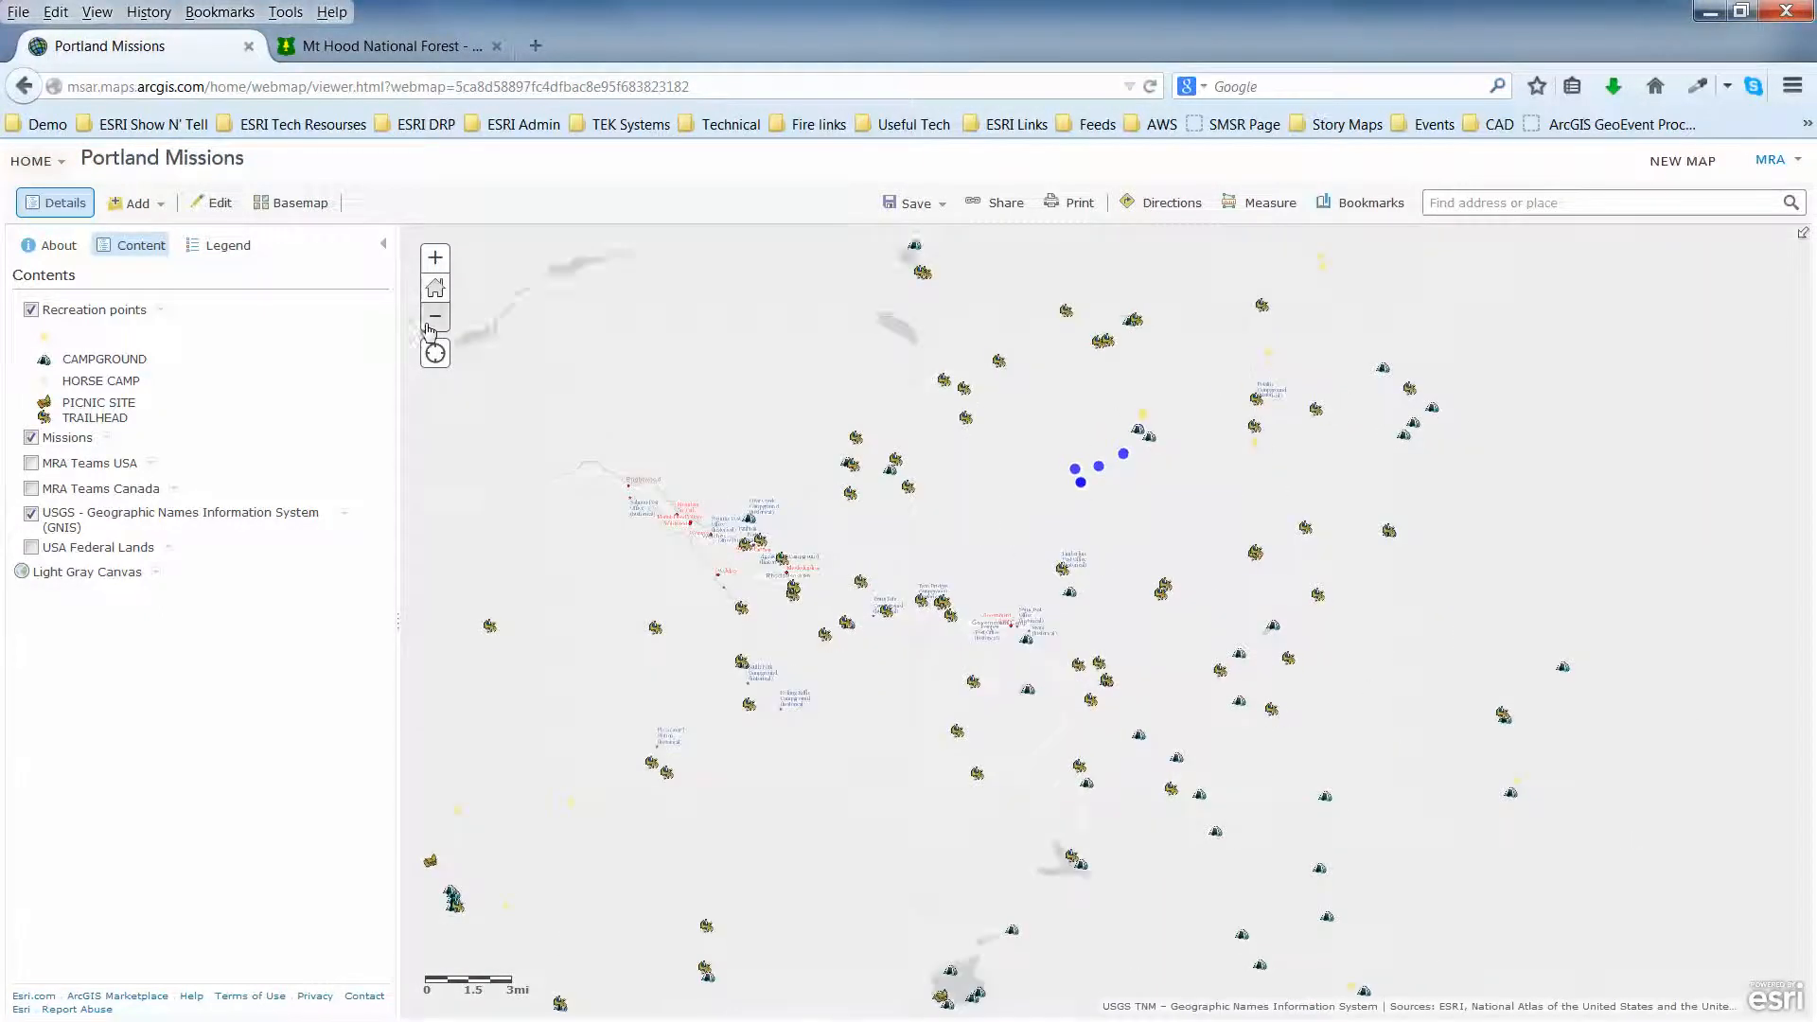
{"action": "left_click", "coordinate": [436, 317]}
{"action": "left_click_drag", "start_coordinate": [816, 490], "coordinate": [751, 493]}
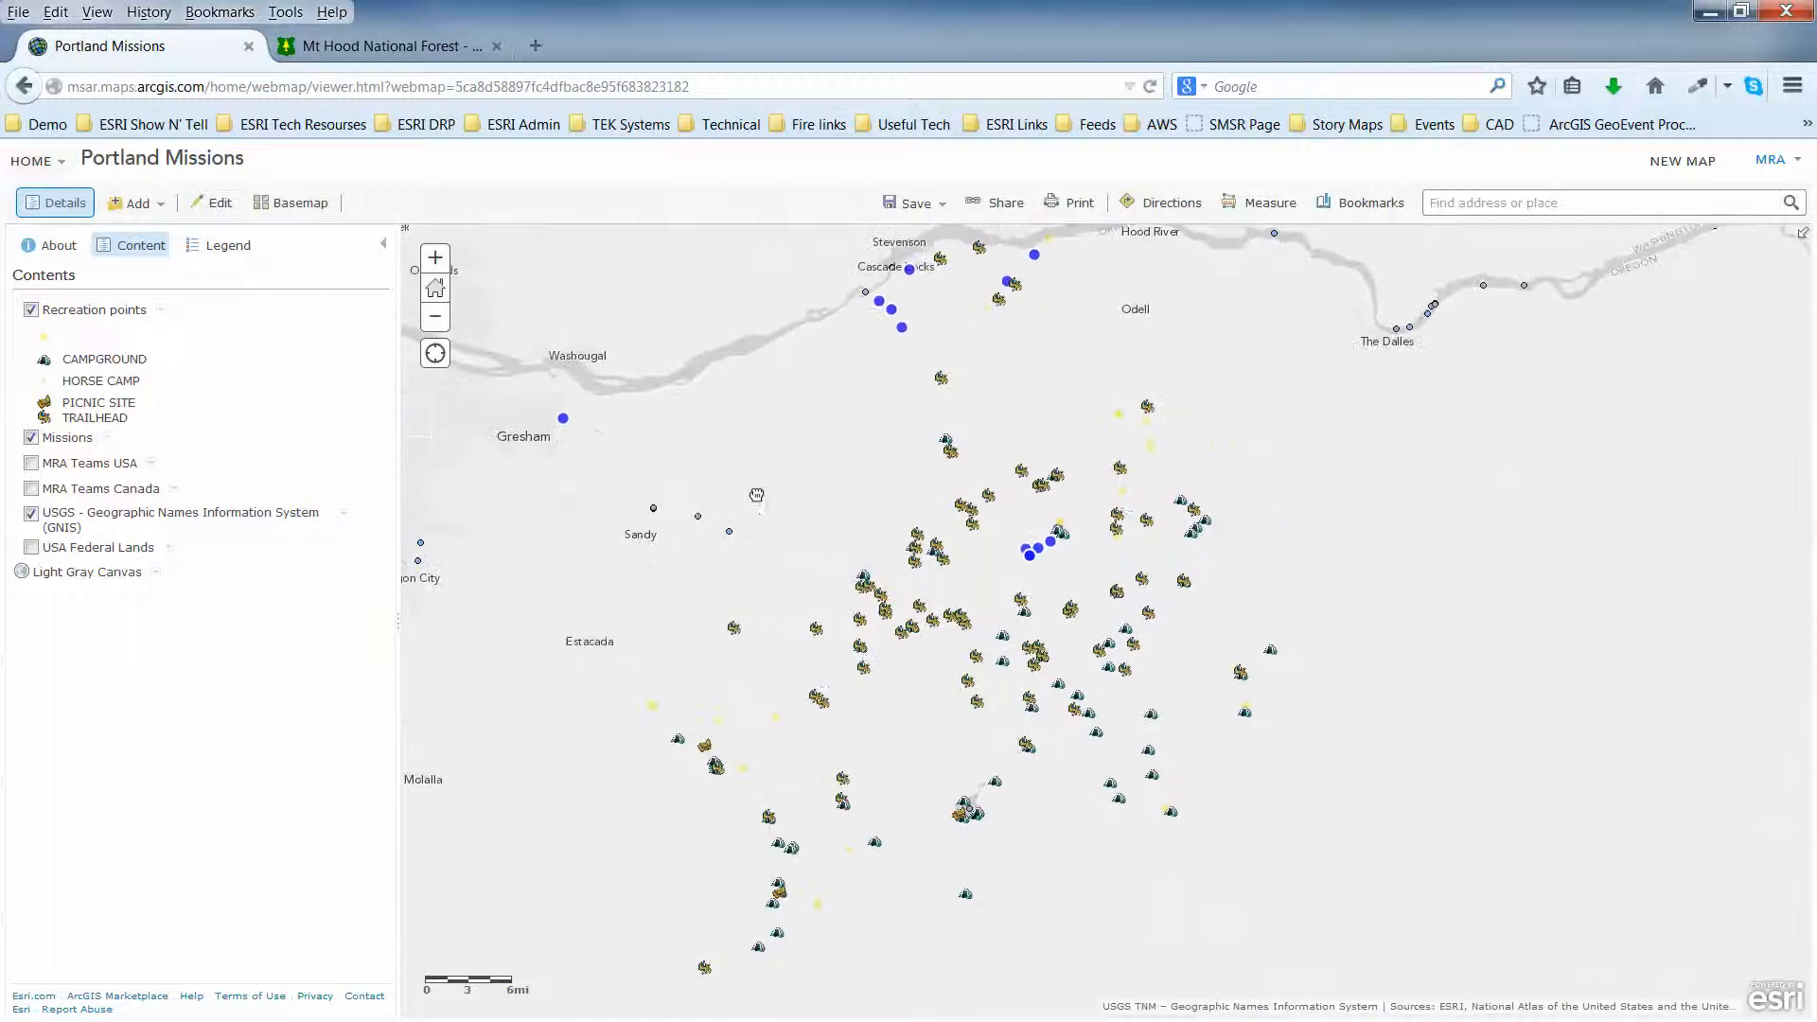
{"action": "left_click", "coordinate": [31, 310]}
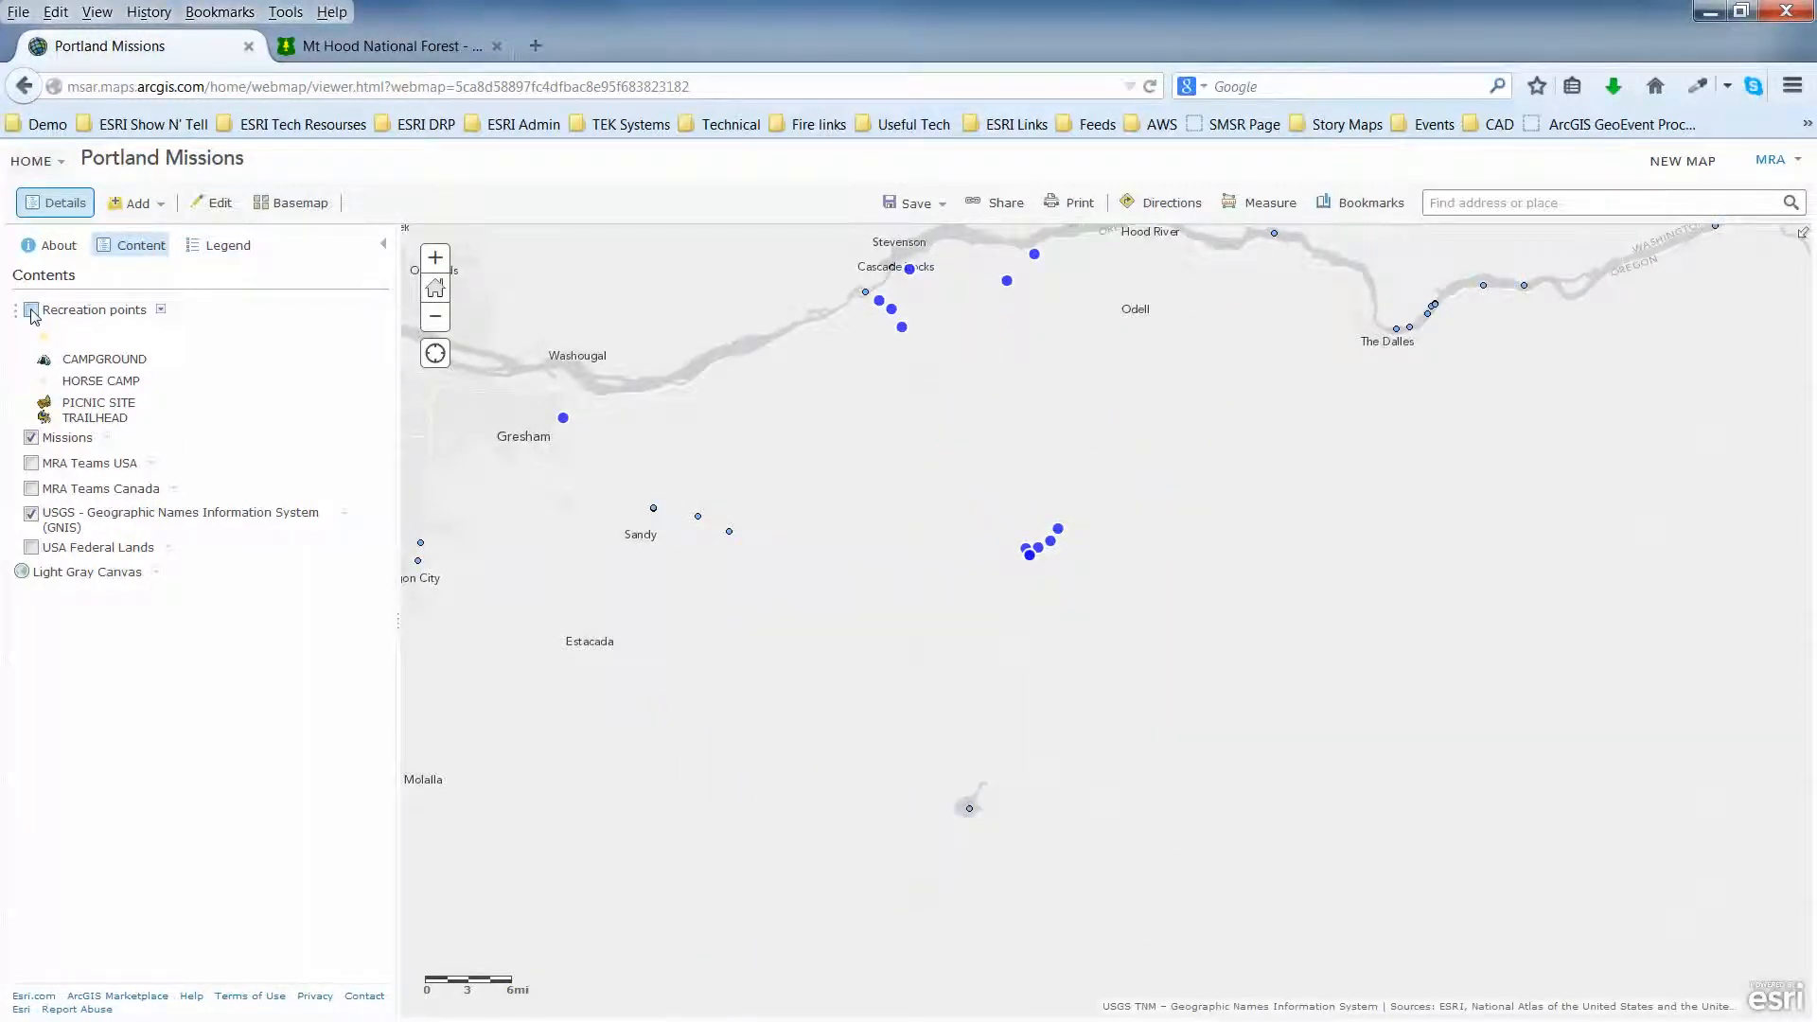
{"action": "left_click", "coordinate": [31, 311]}
{"action": "left_click", "coordinate": [31, 310]}
Go to the bookmarked extent of the Portland area and switch the basemap to Topographic.
{"action": "left_click", "coordinate": [1342, 218]}
{"action": "left_click", "coordinate": [1344, 288]}
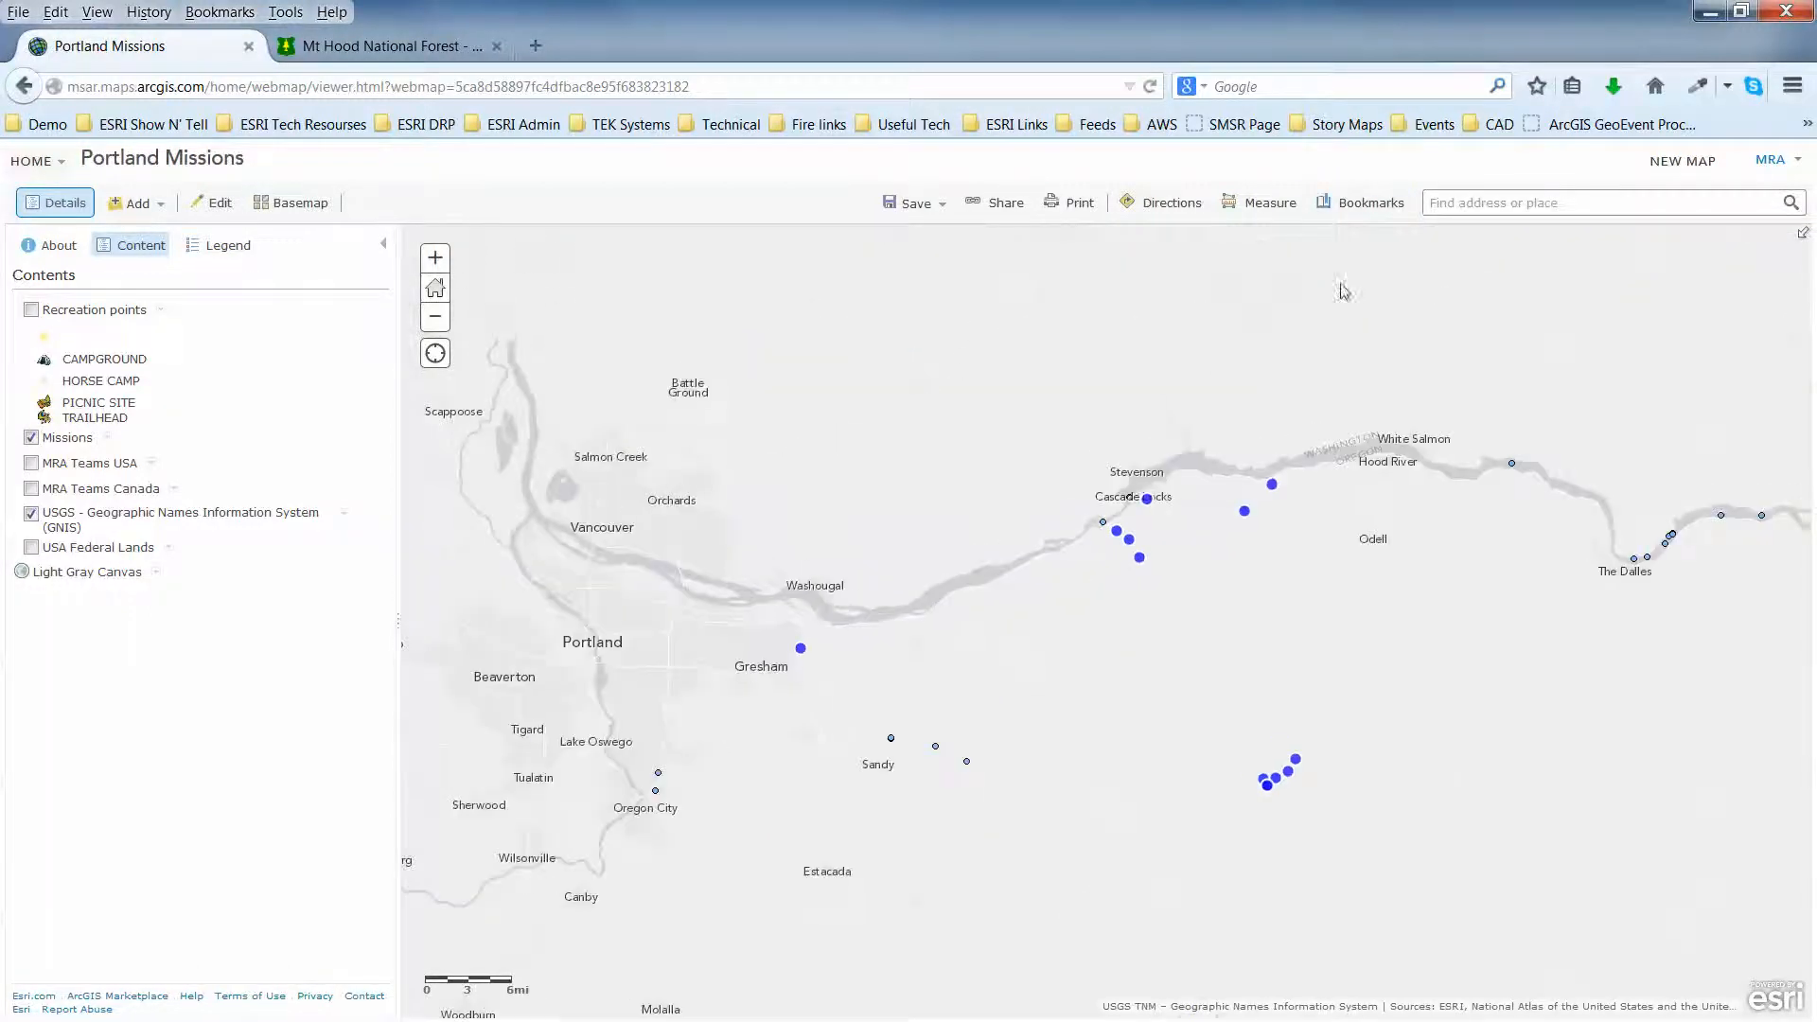
{"action": "left_click", "coordinate": [292, 205]}
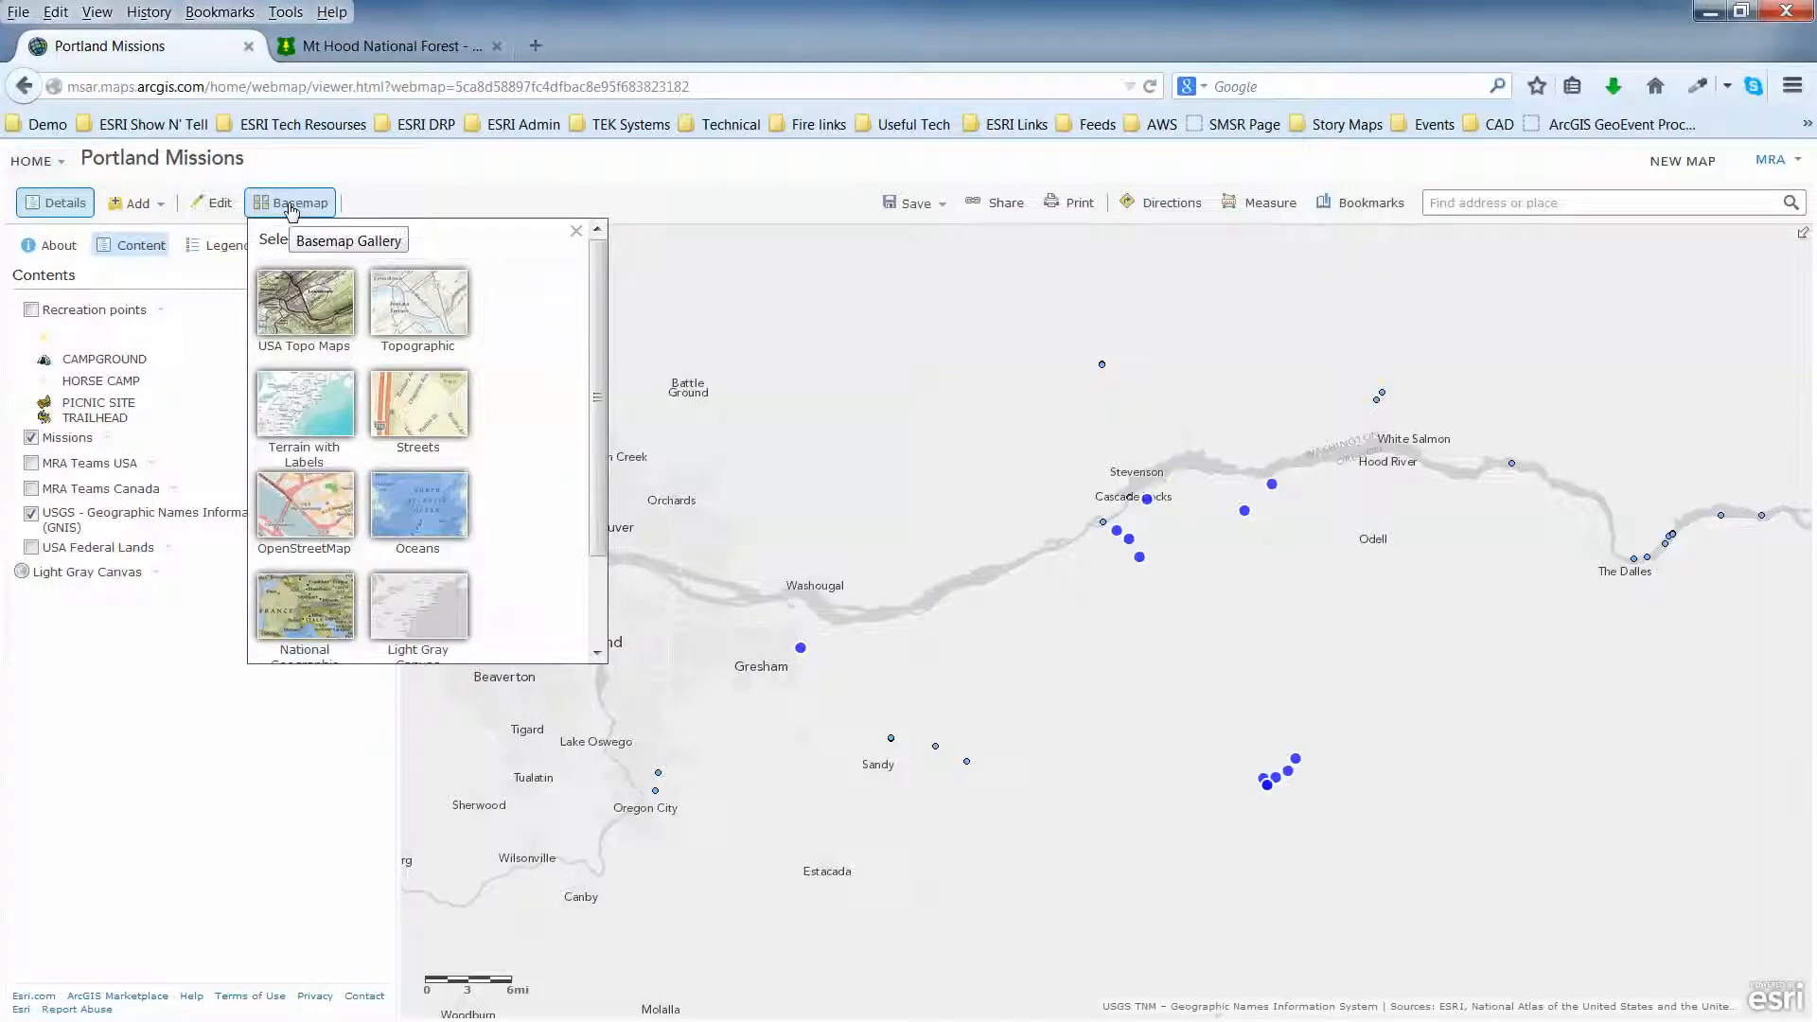
{"action": "left_click", "coordinate": [423, 299]}
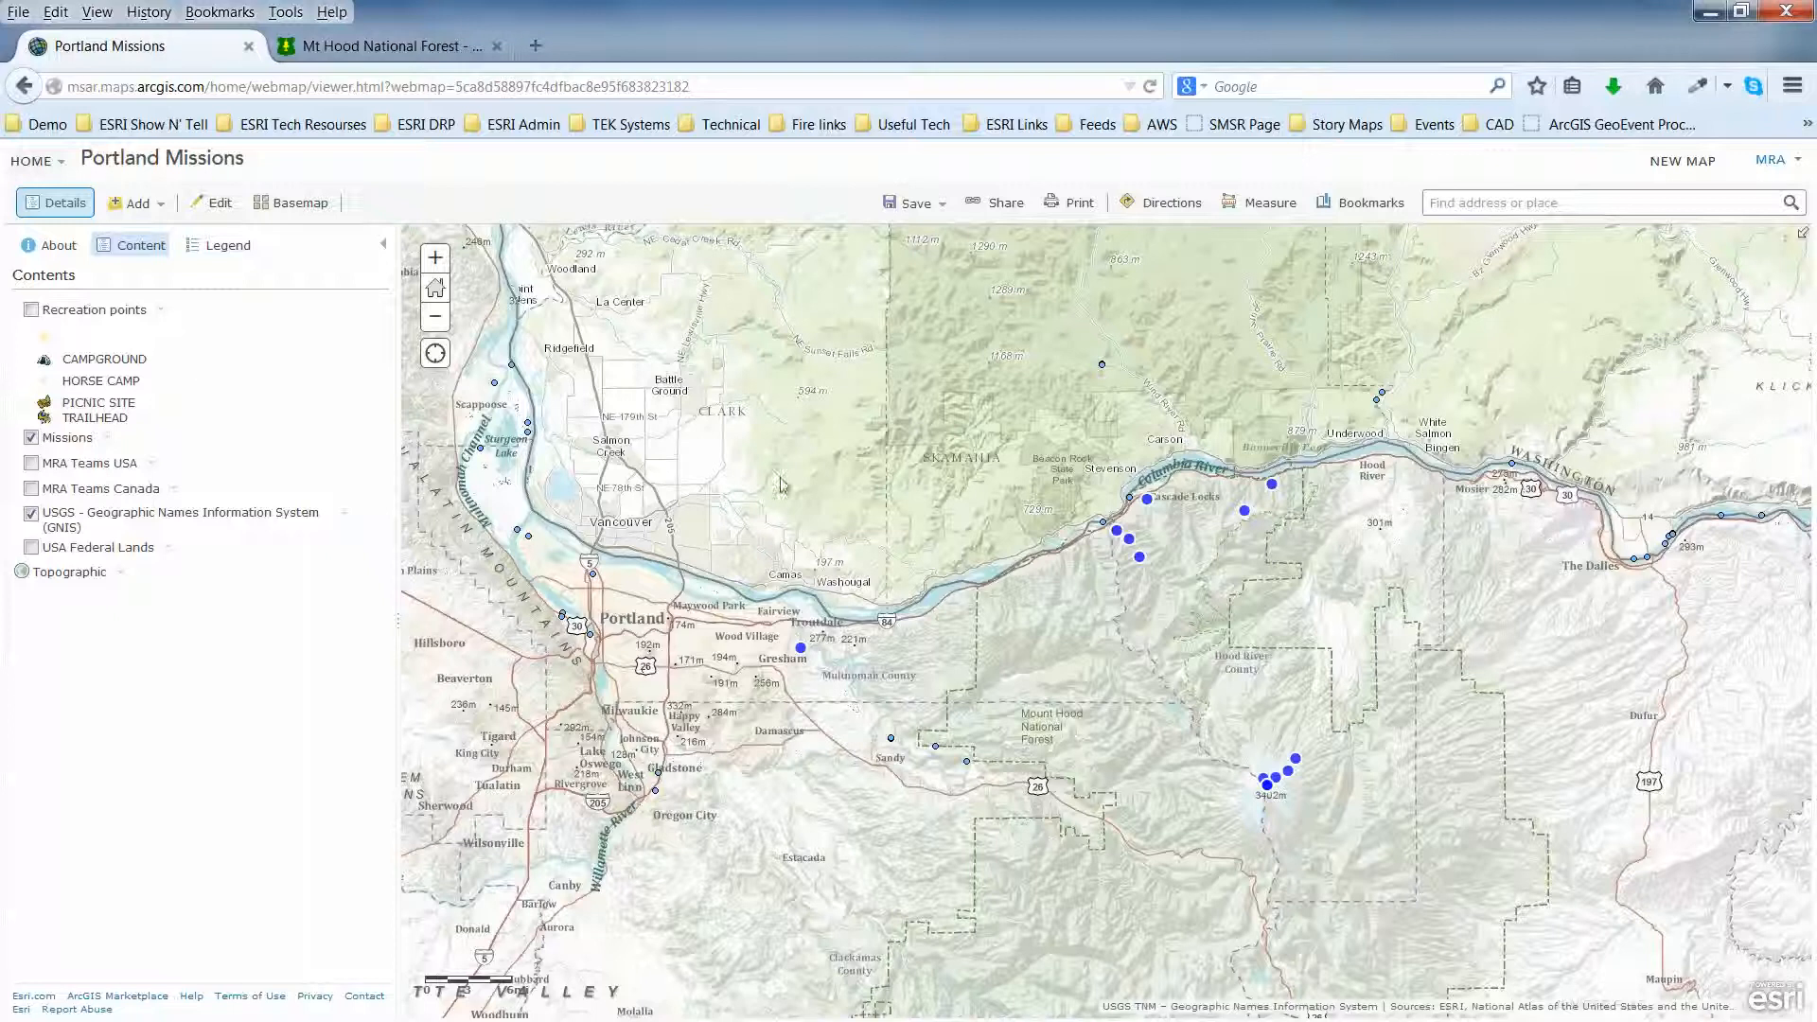
Show the Recreation points layer again and save the web map.
{"action": "left_click", "coordinate": [31, 312]}
{"action": "left_click", "coordinate": [899, 206]}
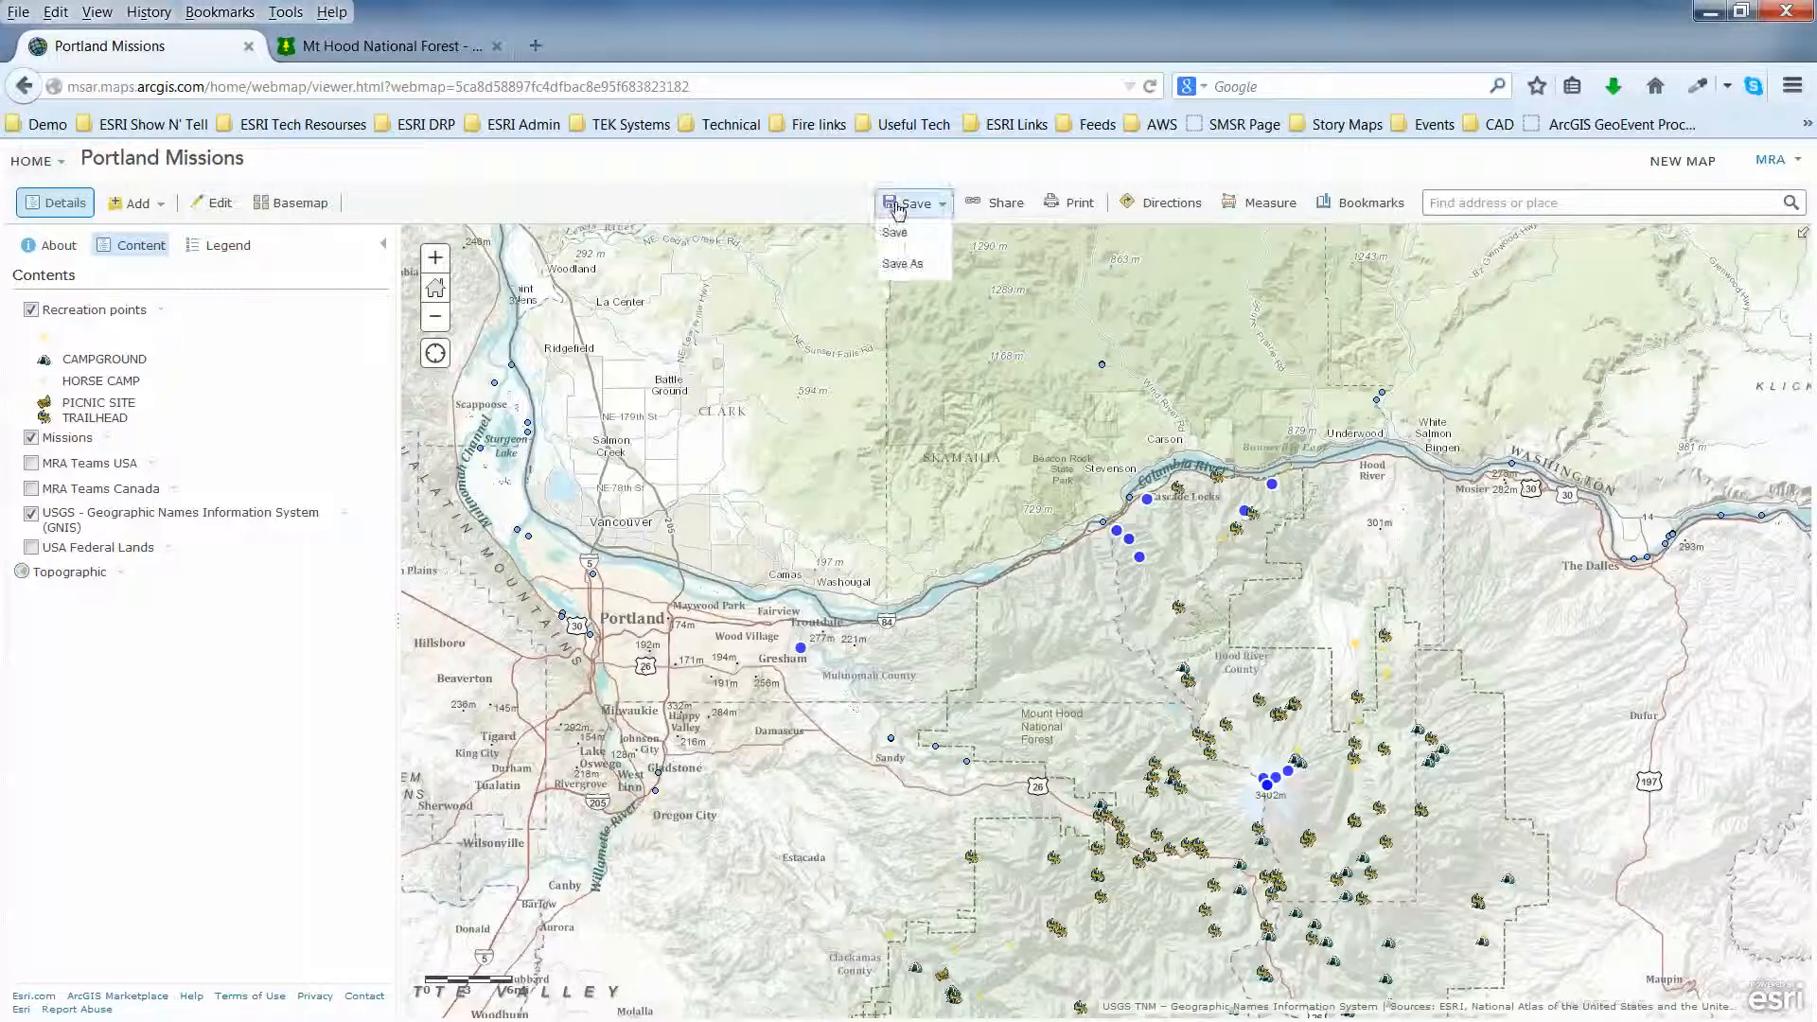
{"action": "left_click", "coordinate": [894, 232]}
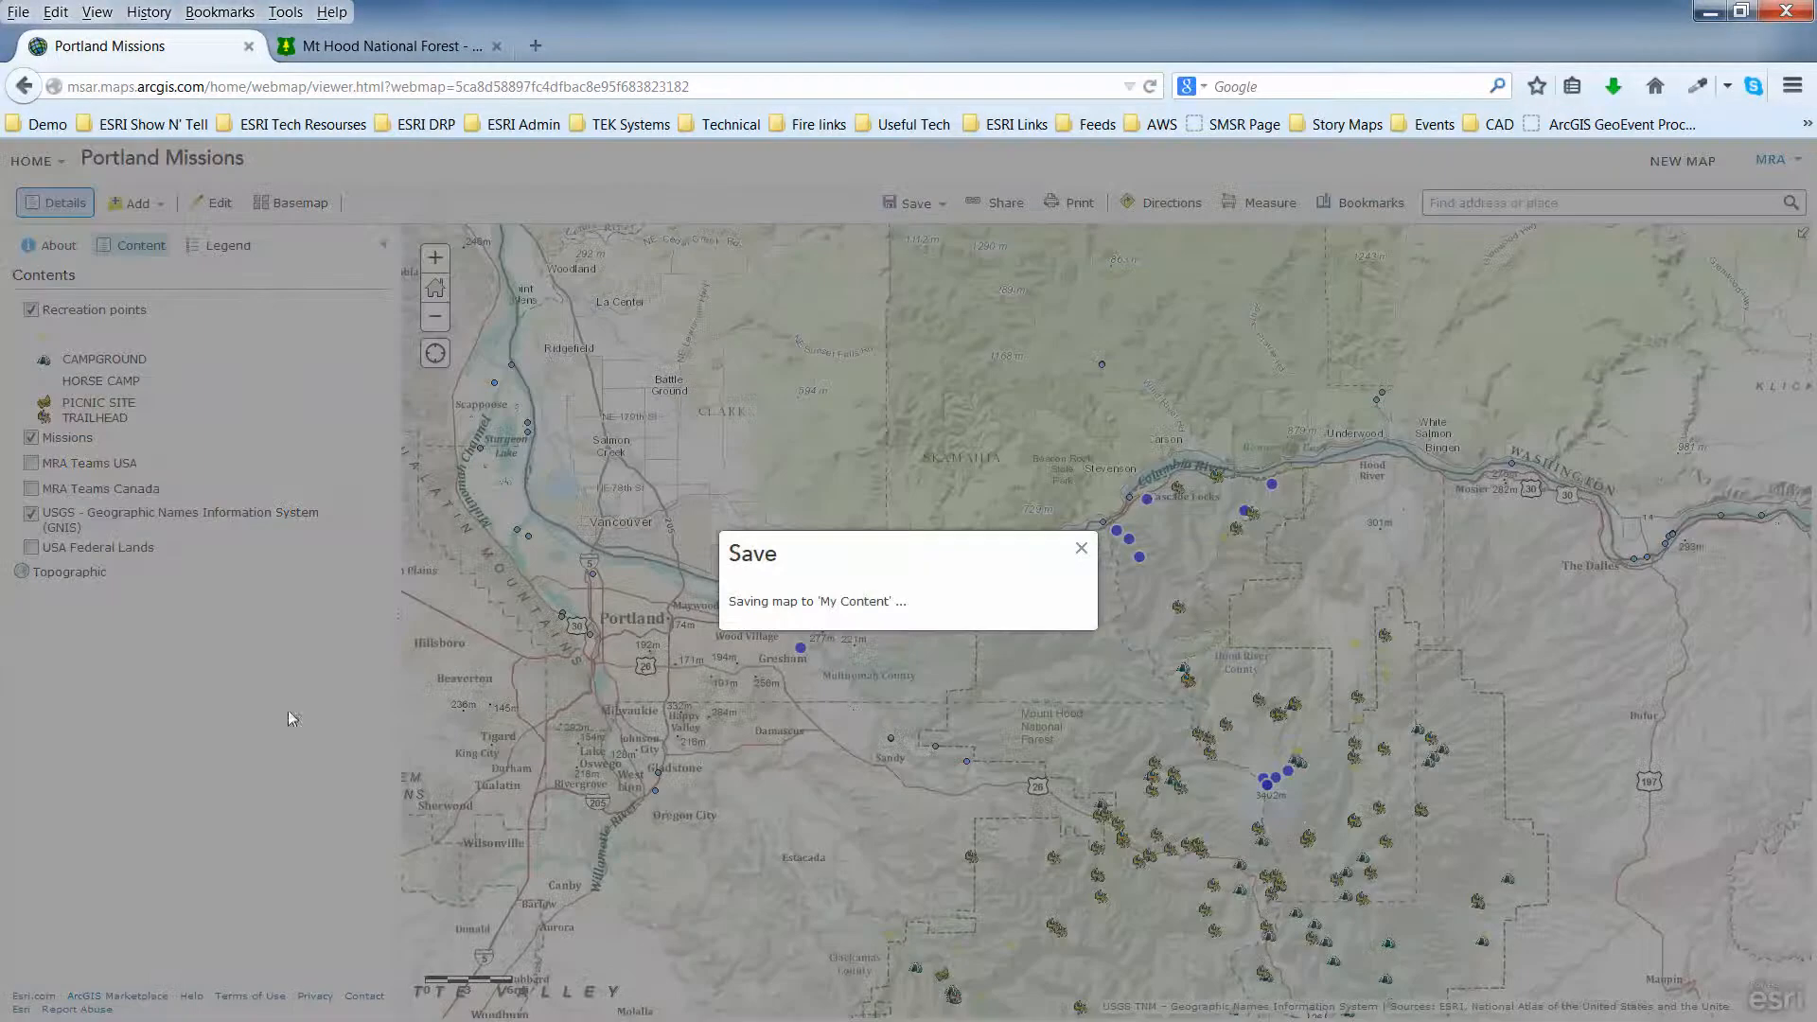